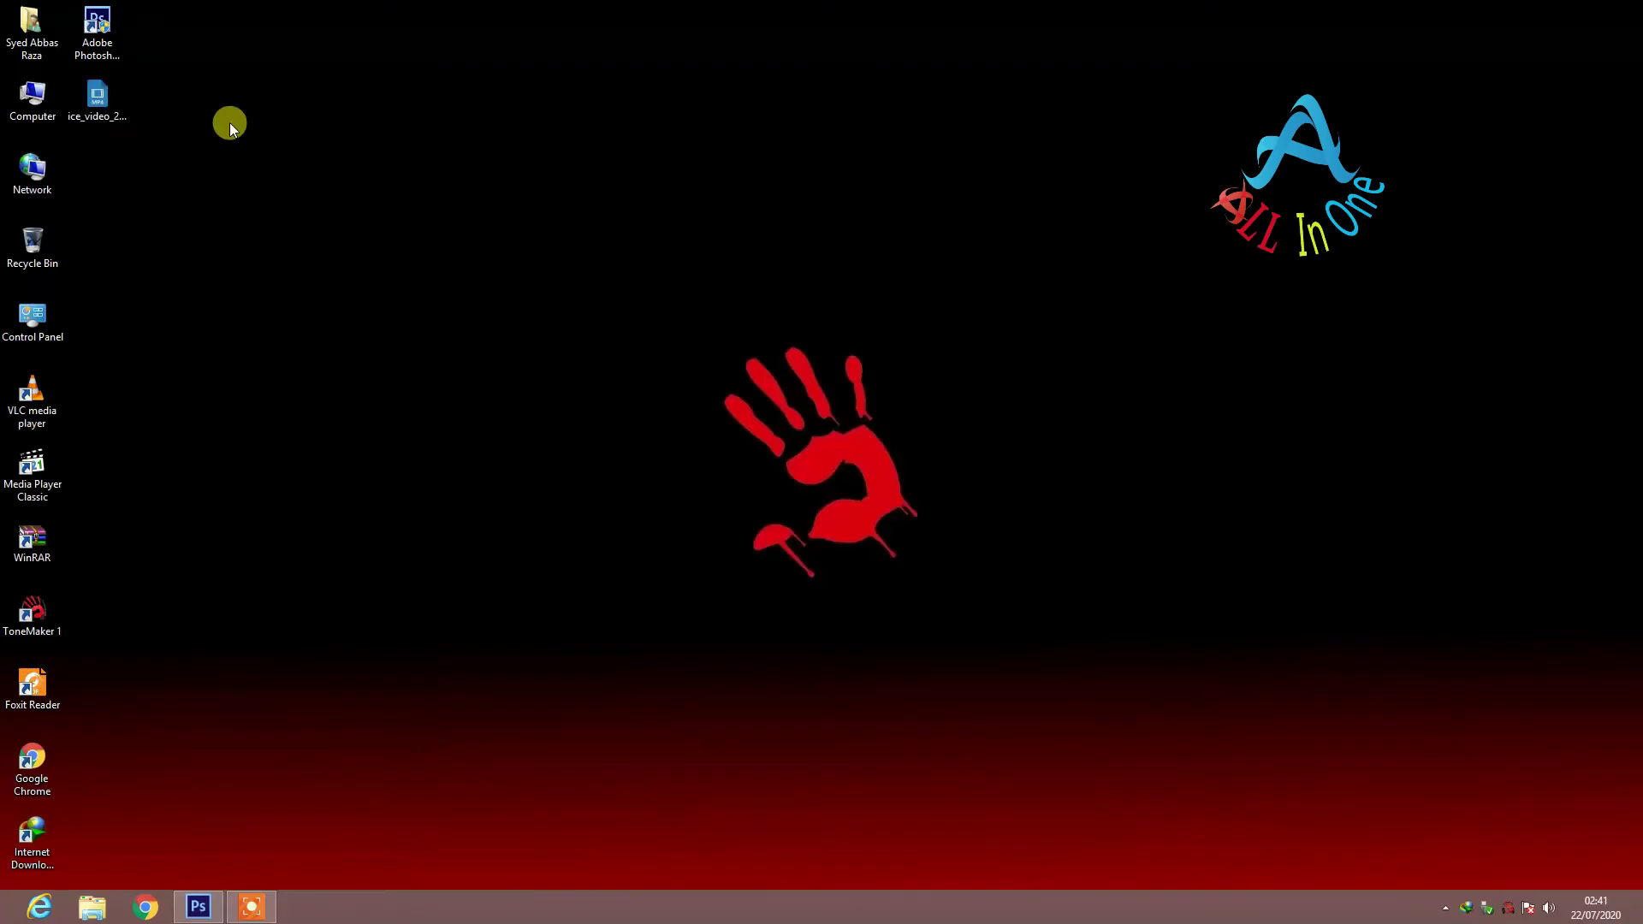
Step: Restore the running Photoshop window showing the photo of the veiled woman's eyes
{"action": "left_click", "coordinate": [115, 64]}
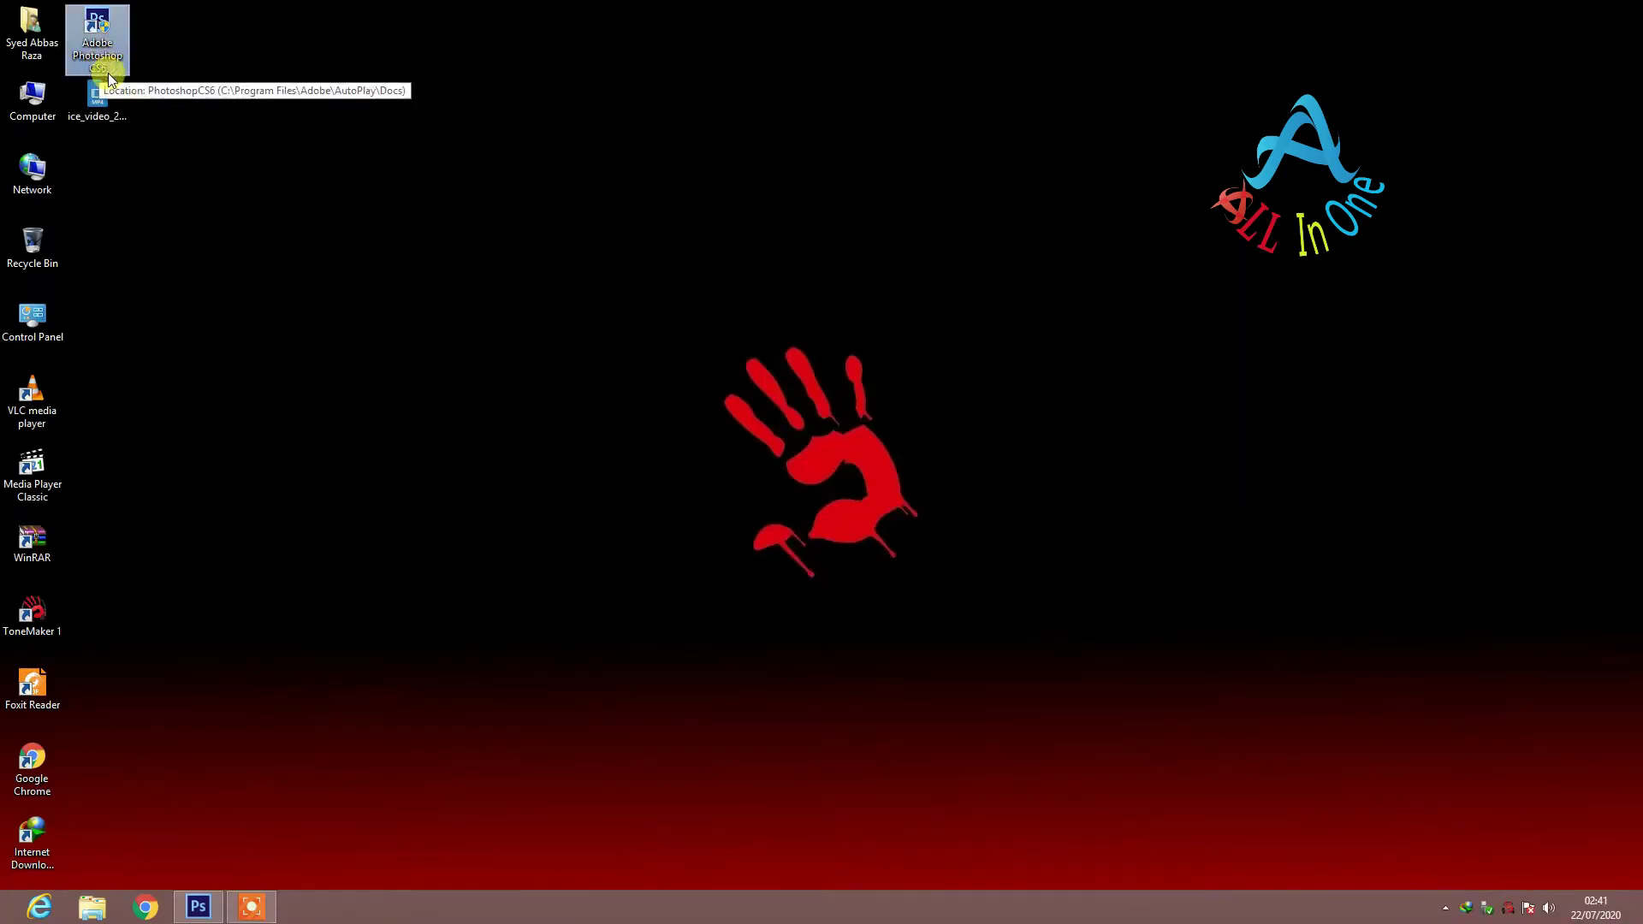
{"action": "left_click", "coordinate": [198, 906]}
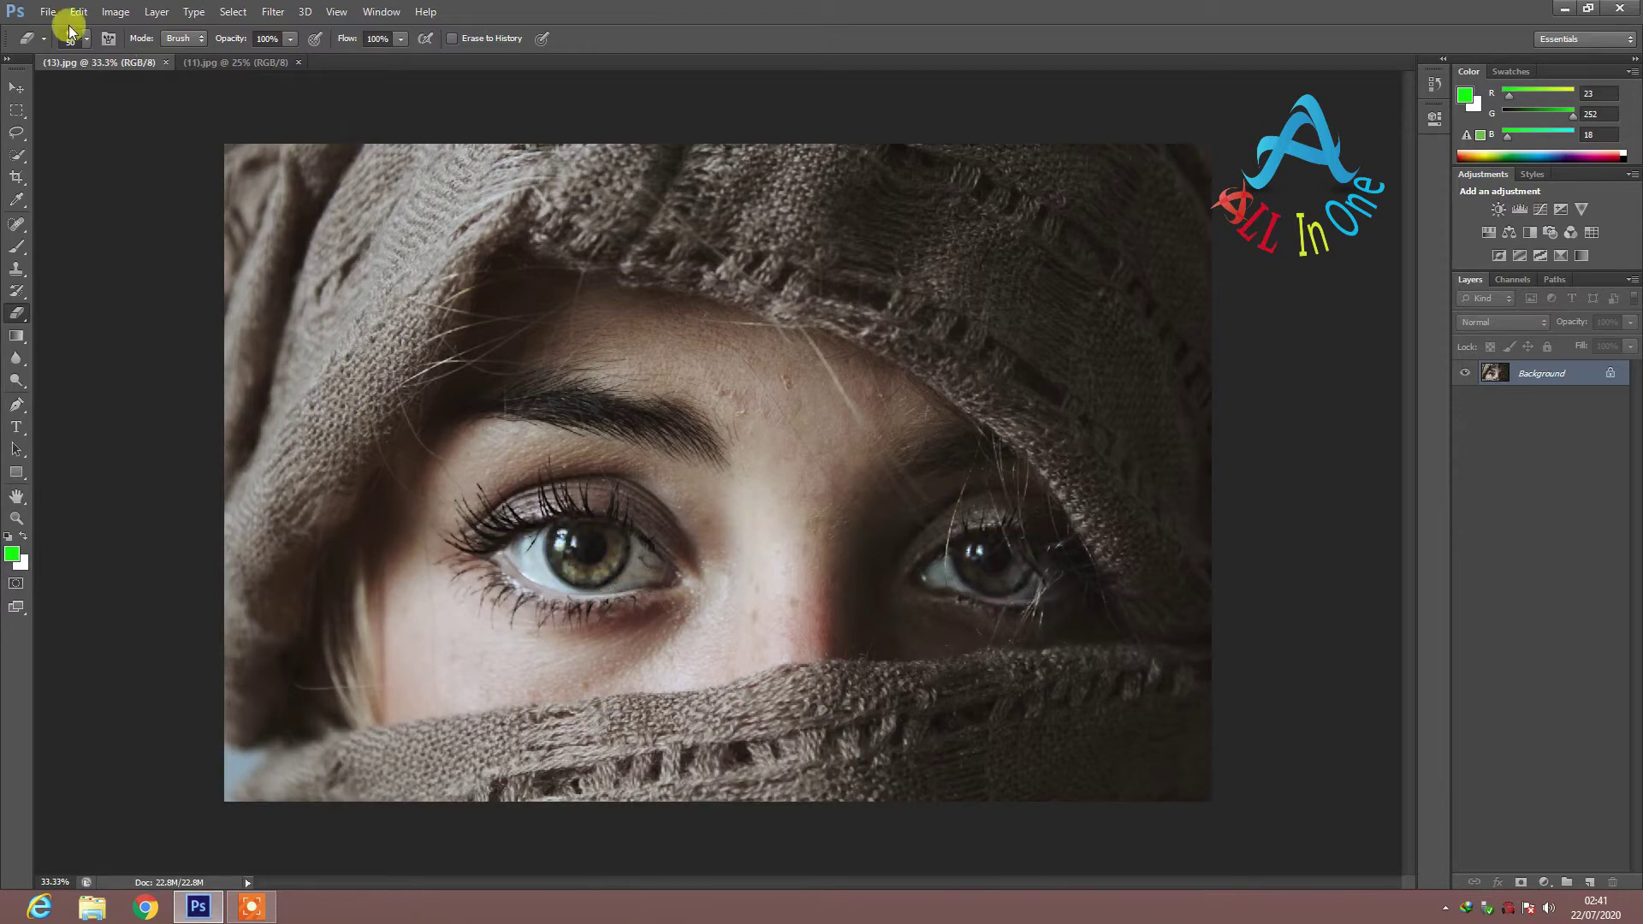
Step: Switch to (11).jpg, then close all open images with File > Close All
{"action": "left_click", "coordinate": [231, 60]}
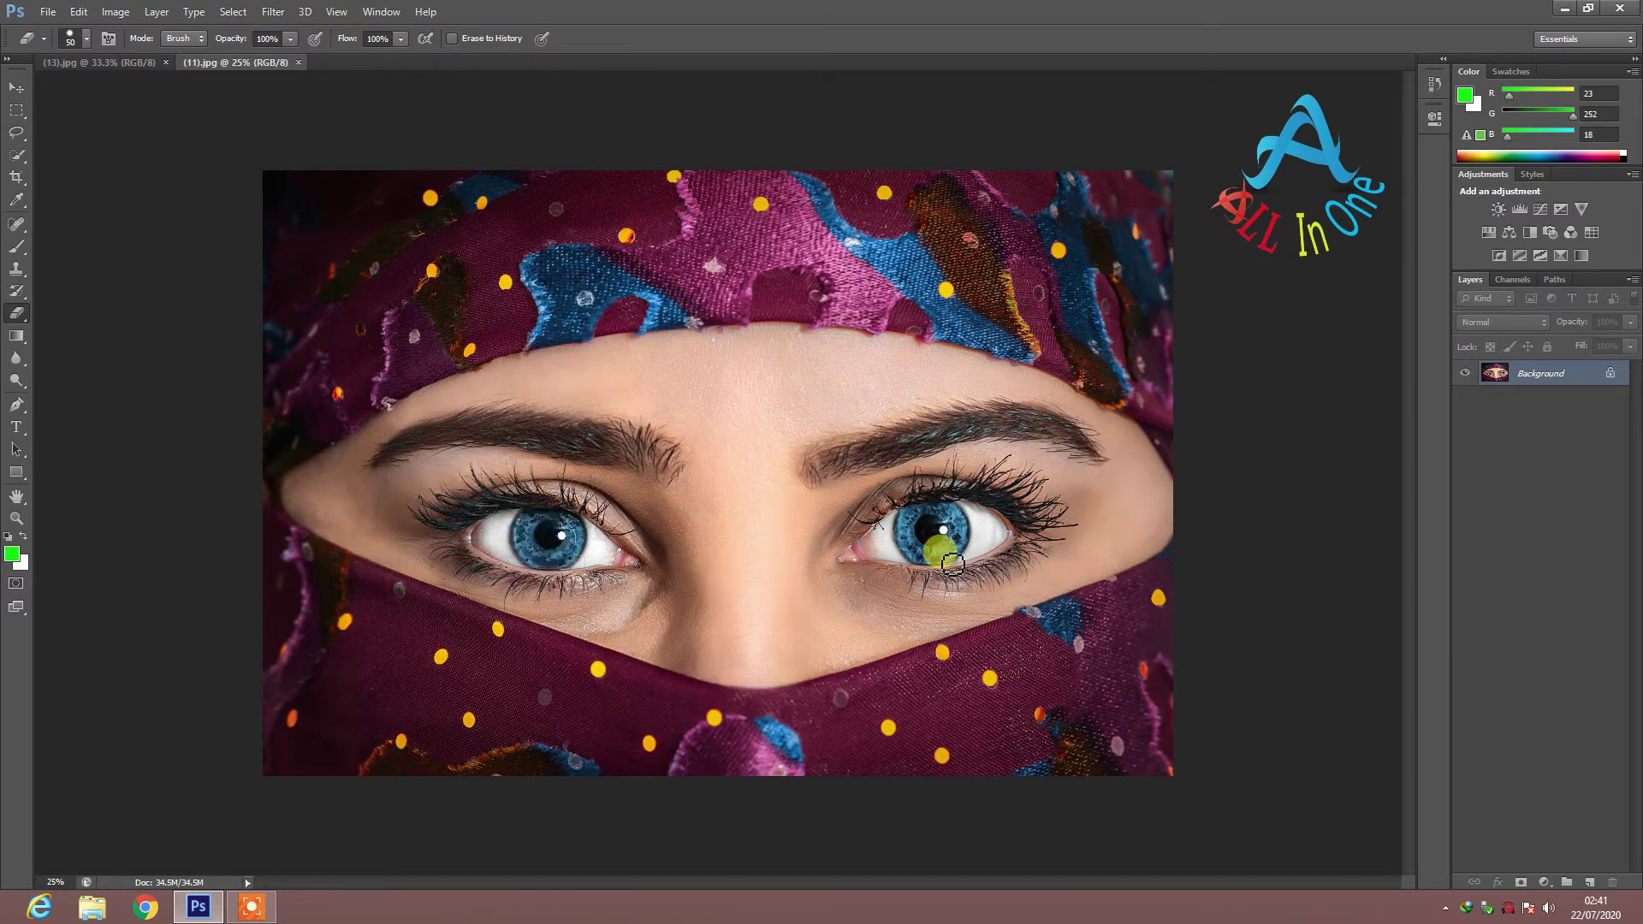
{"action": "left_click", "coordinate": [48, 12]}
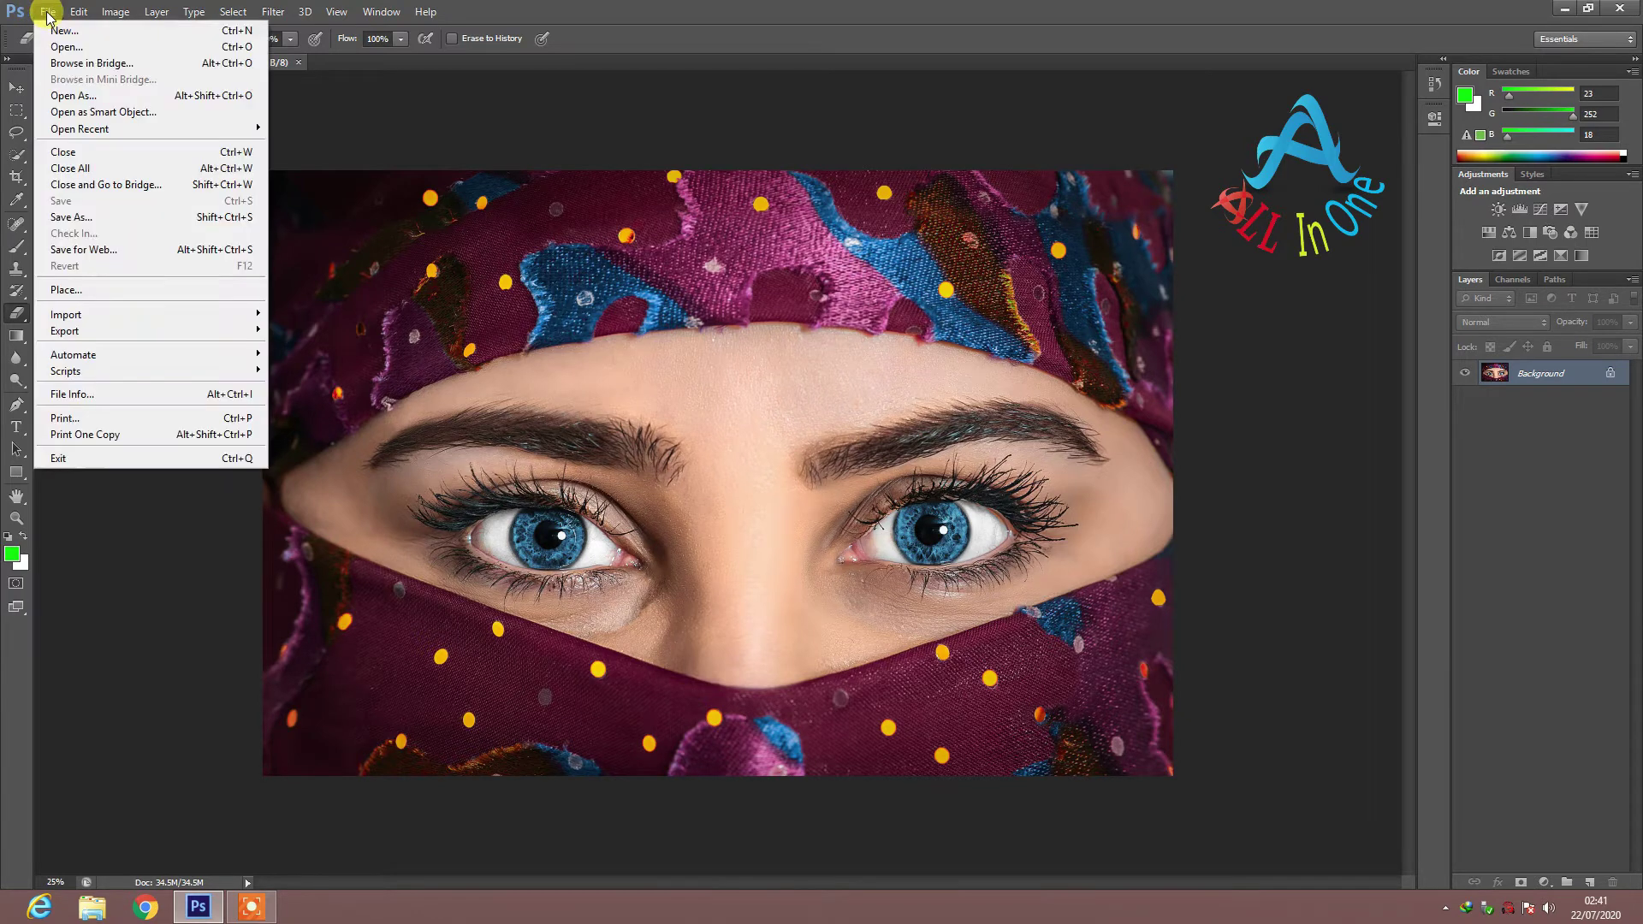
{"action": "left_click", "coordinate": [105, 164]}
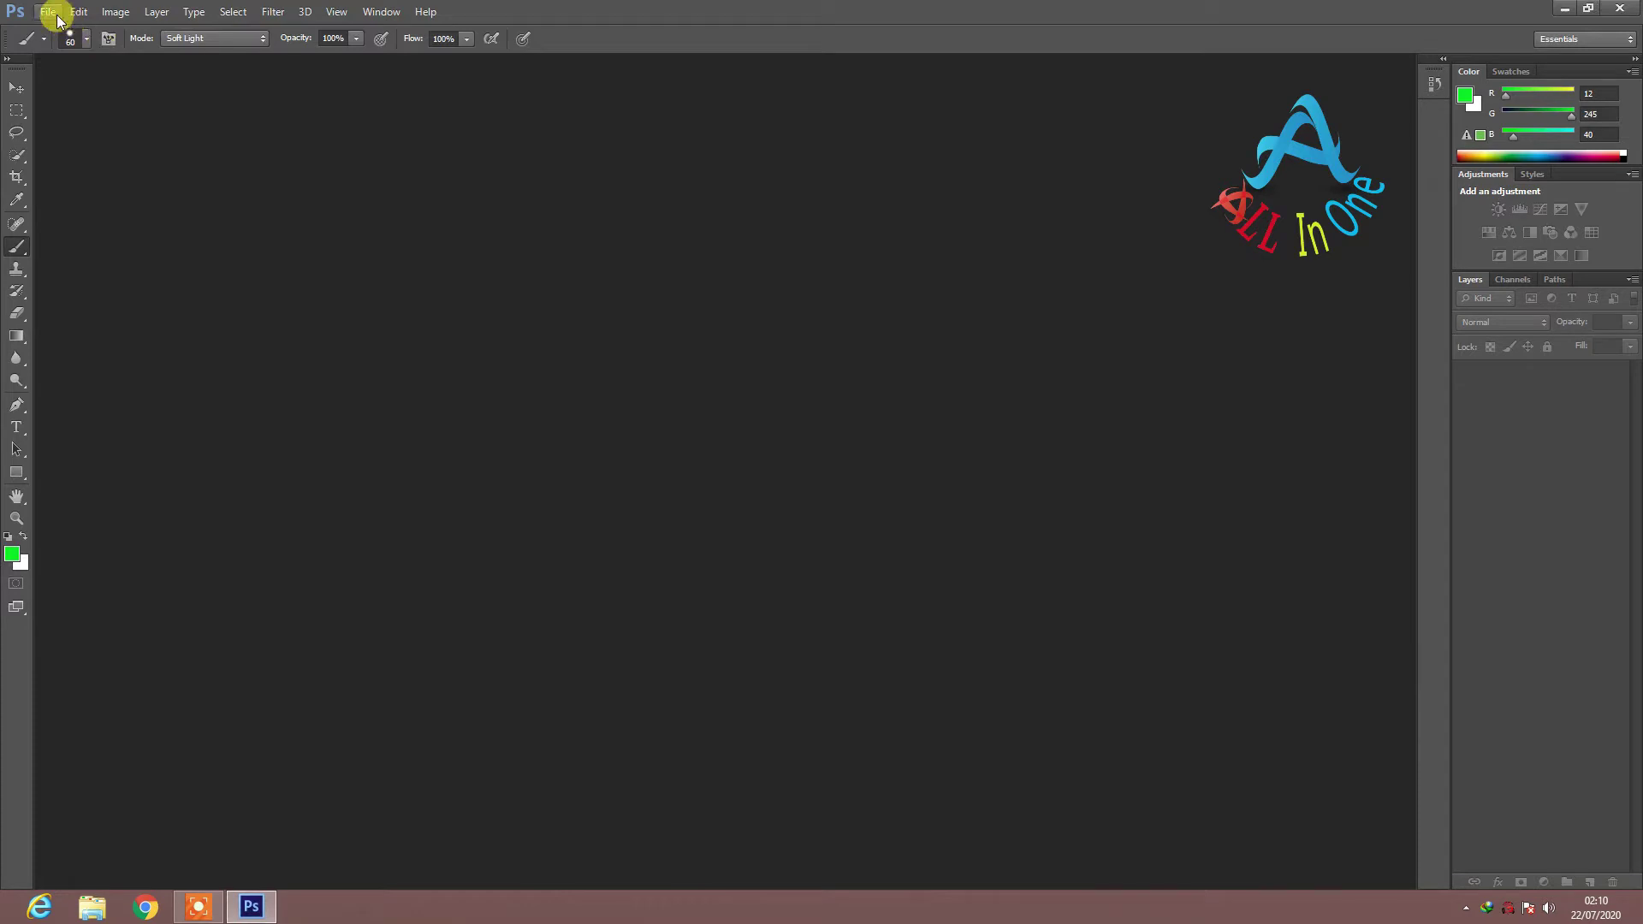
Step: Open (9).jpg, the freckled close-up with one blue eye
{"action": "left_click", "coordinate": [57, 15]}
{"action": "left_click", "coordinate": [1018, 482]}
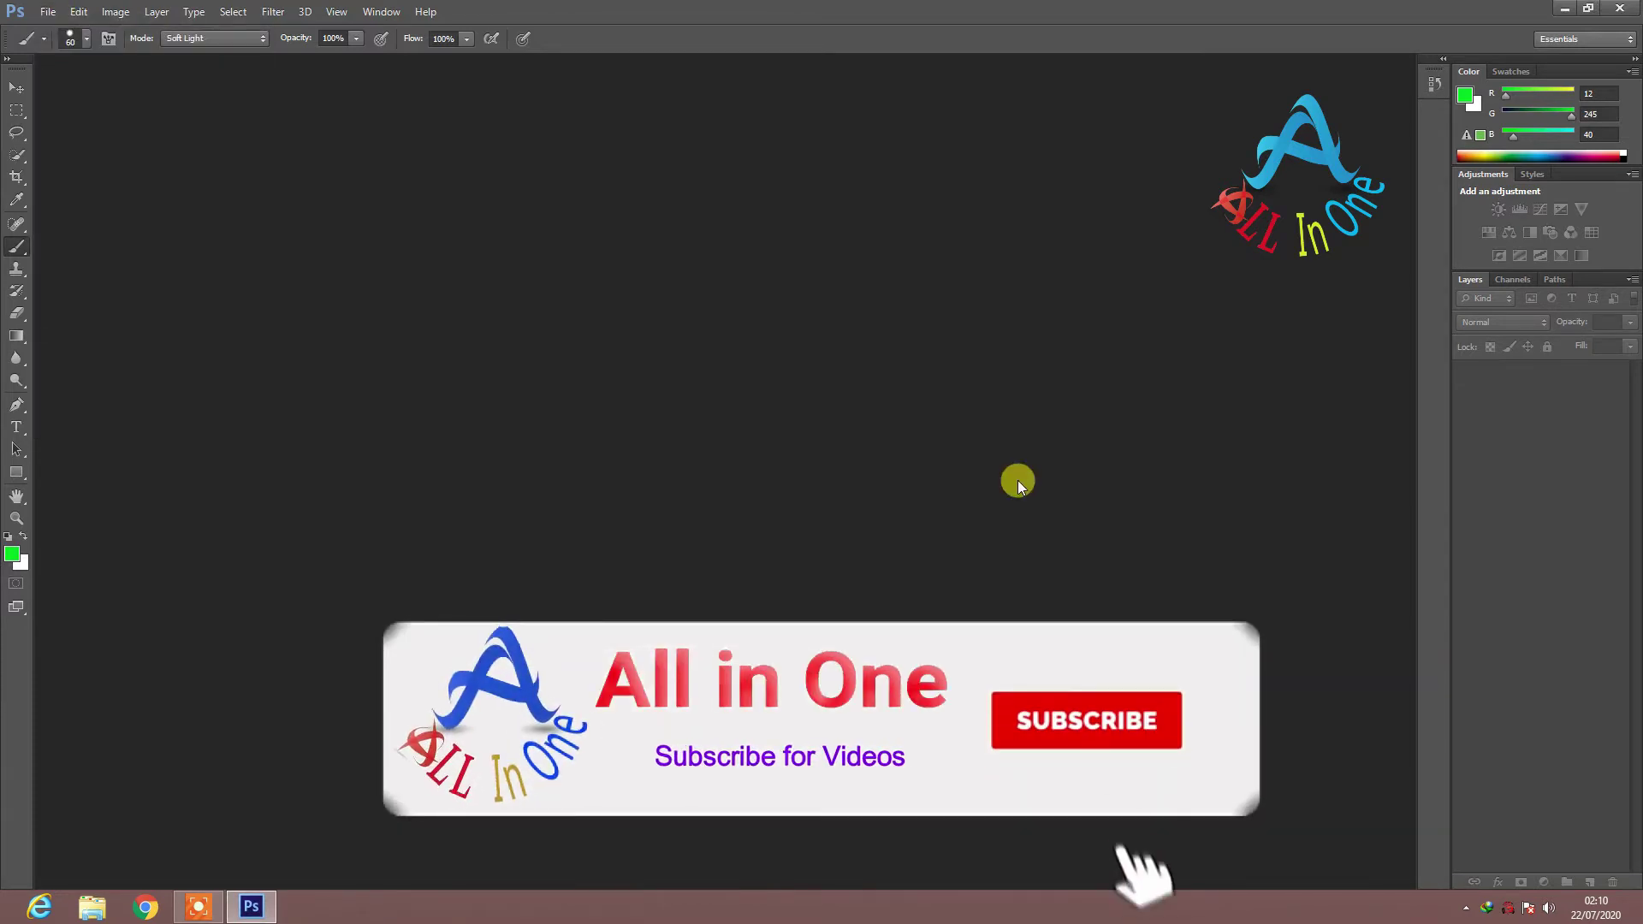
{"action": "double_click", "coordinate": [1018, 480]}
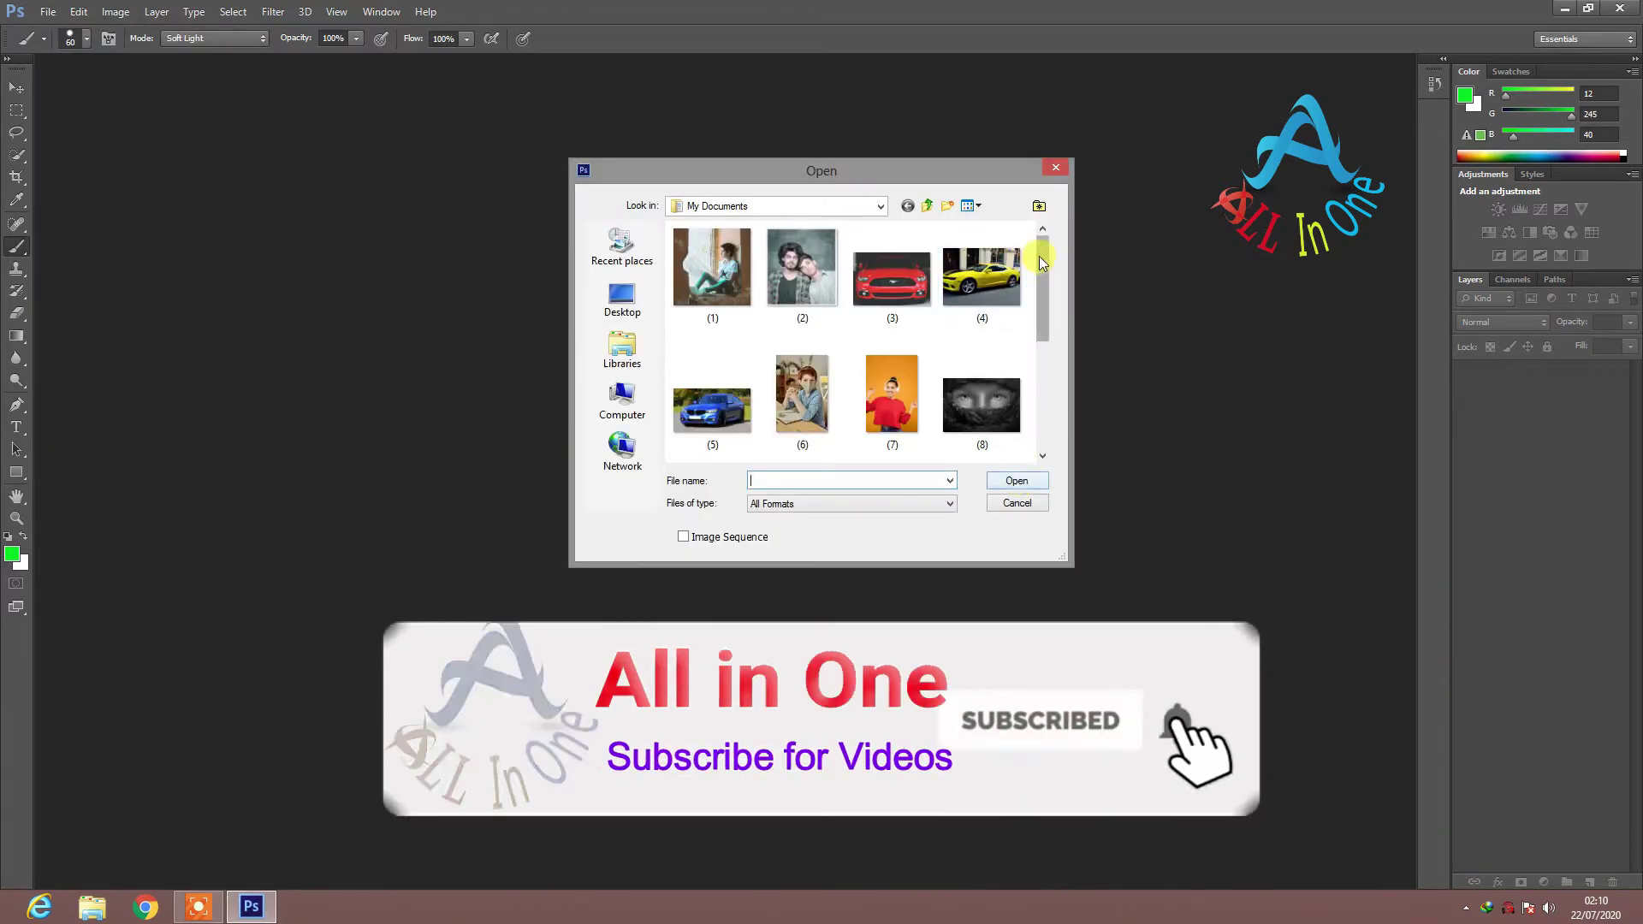
{"action": "left_click_drag", "start_coordinate": [1042, 259], "coordinate": [1044, 372]}
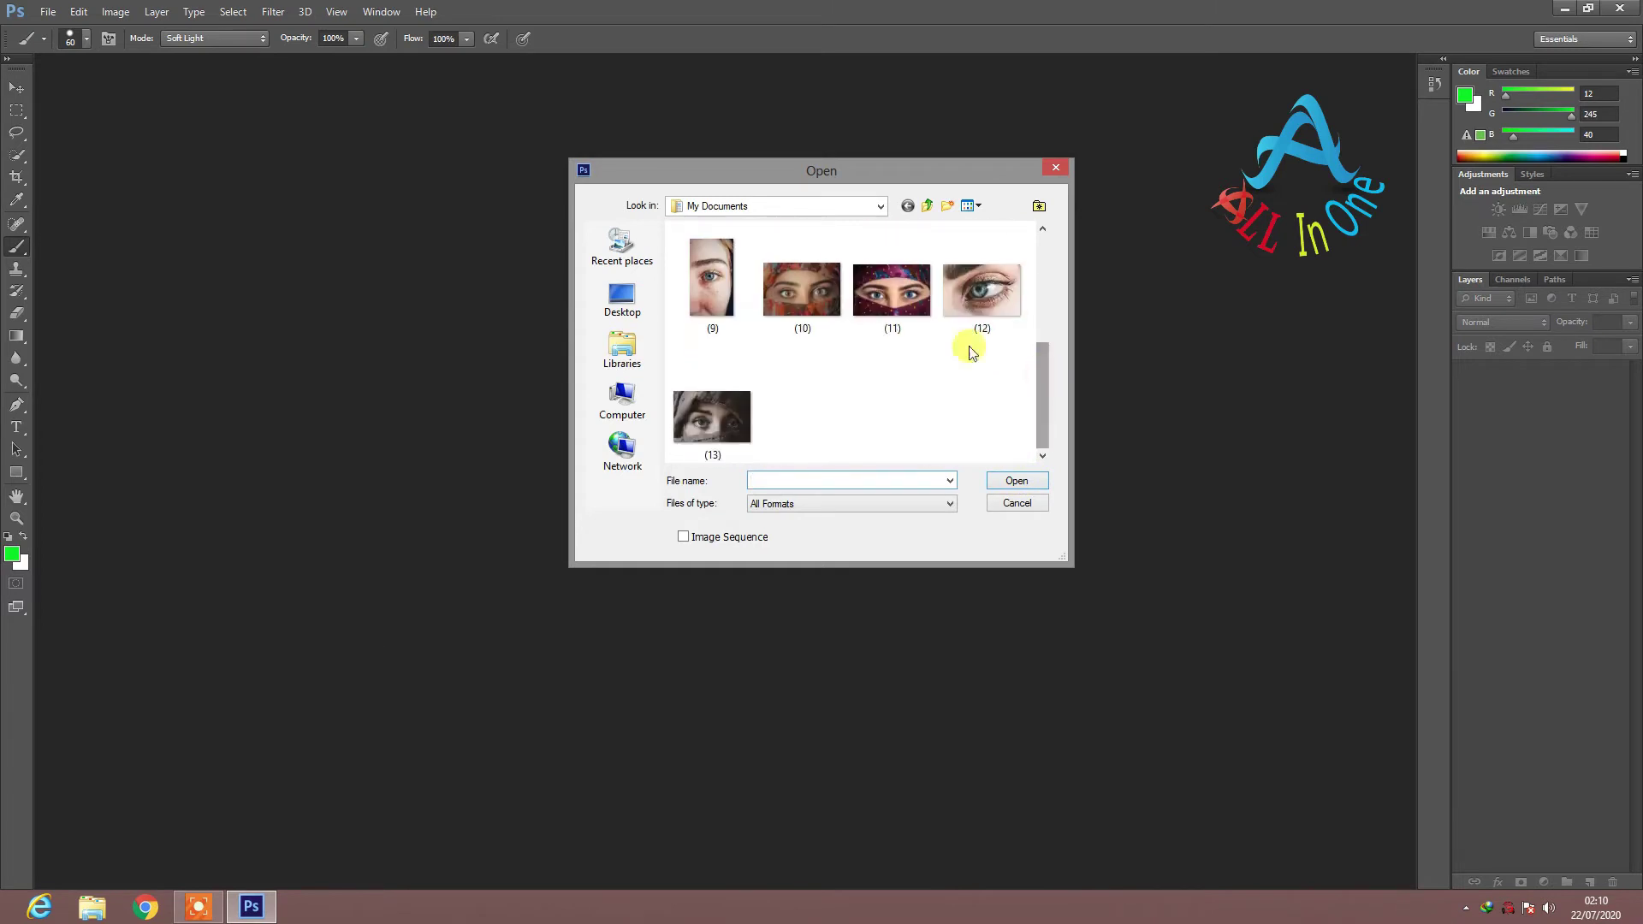
{"action": "double_click", "coordinate": [727, 305]}
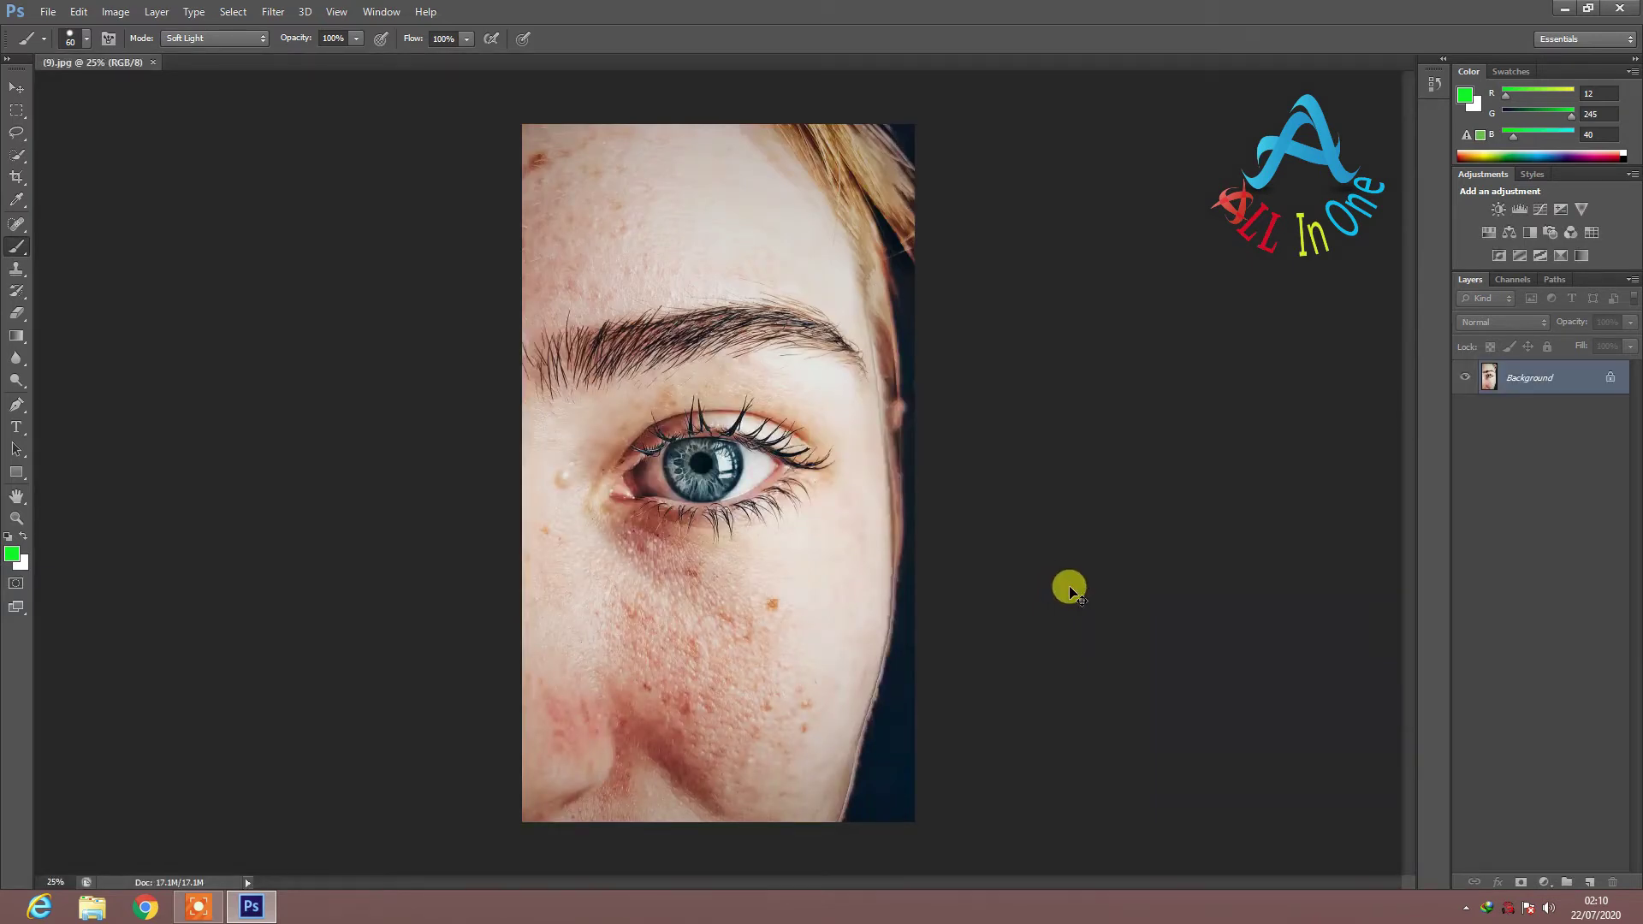
Step: Zoom in and set the foreground colour to red f71e4c (247, 30, 76)
{"action": "key", "text": "ctrl+plus"}
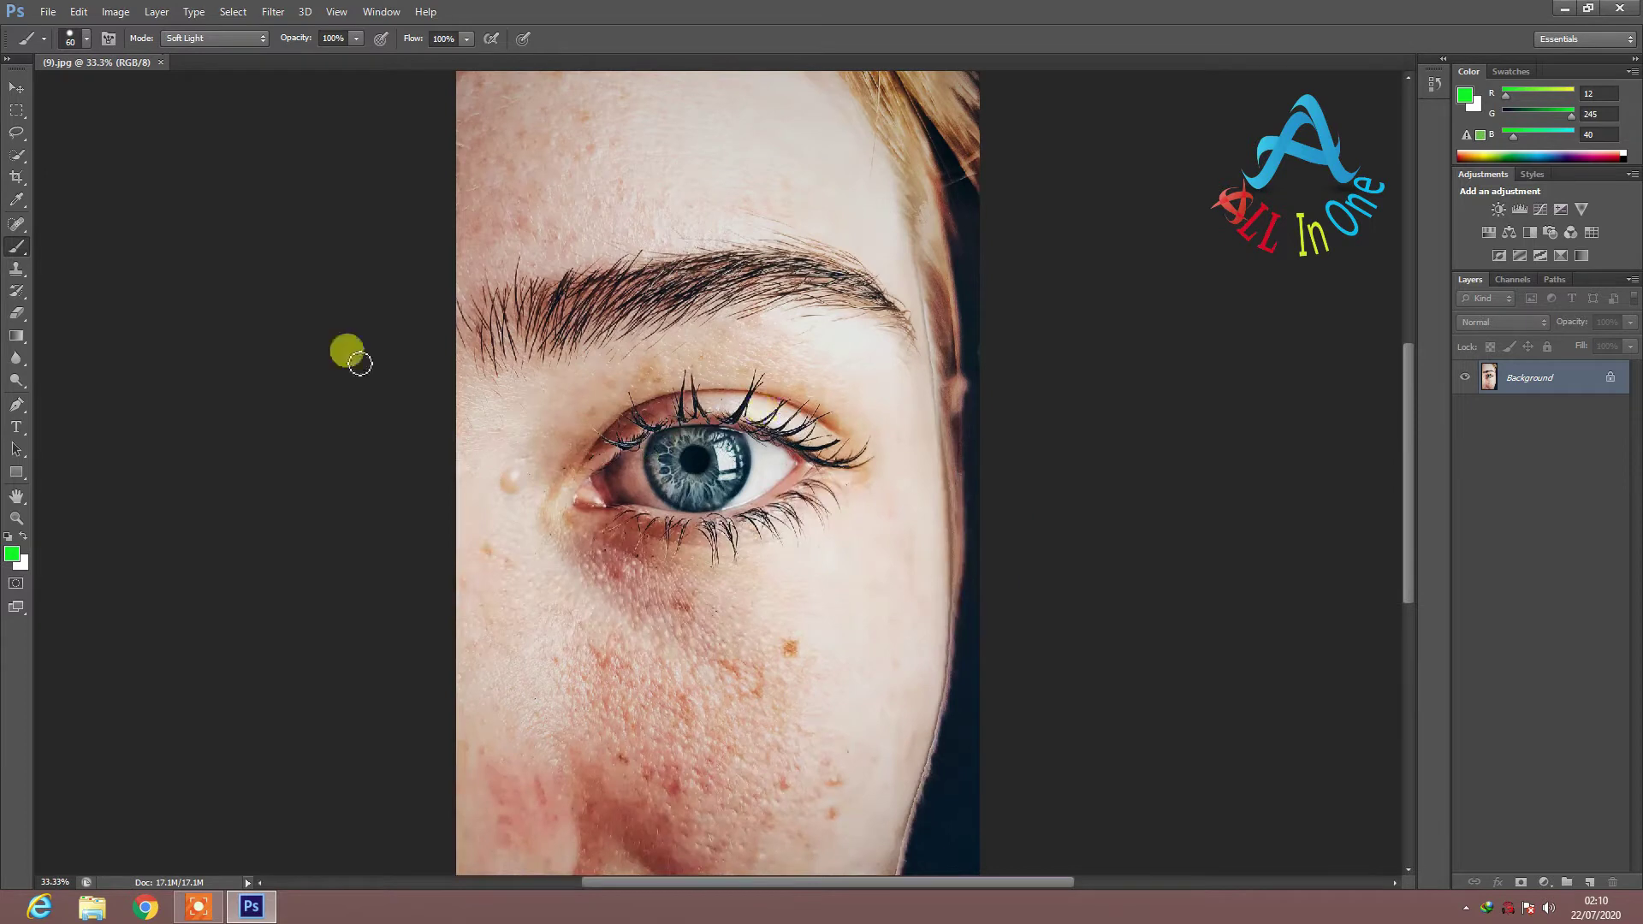
{"action": "left_click", "coordinate": [12, 555]}
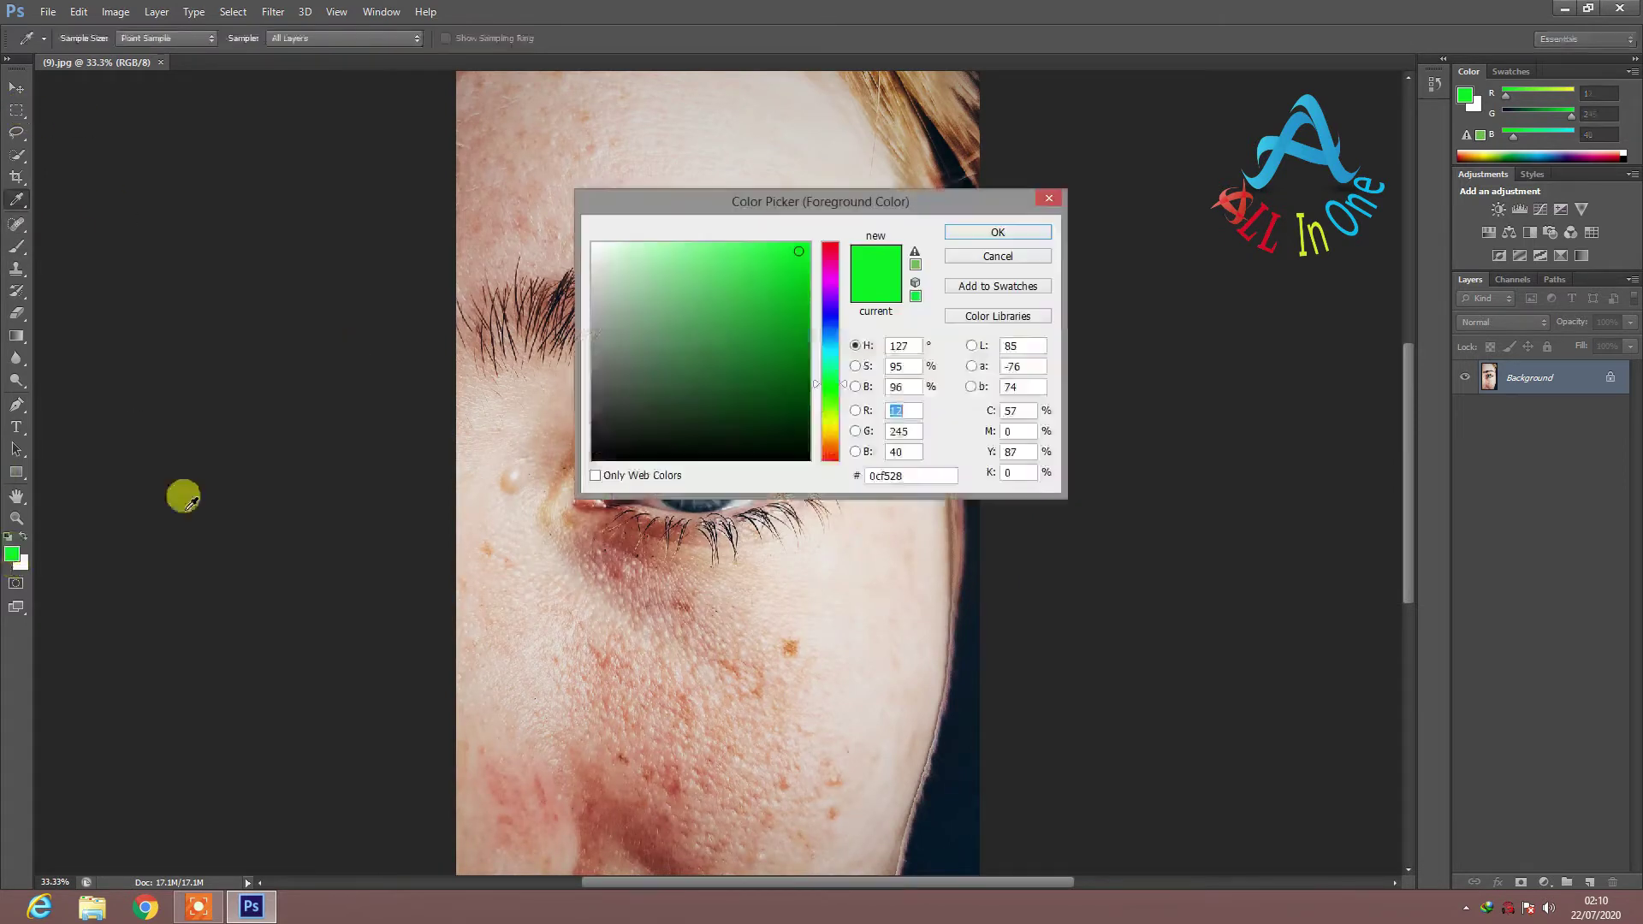
{"action": "left_click", "coordinate": [744, 244]}
{"action": "left_click", "coordinate": [824, 250]}
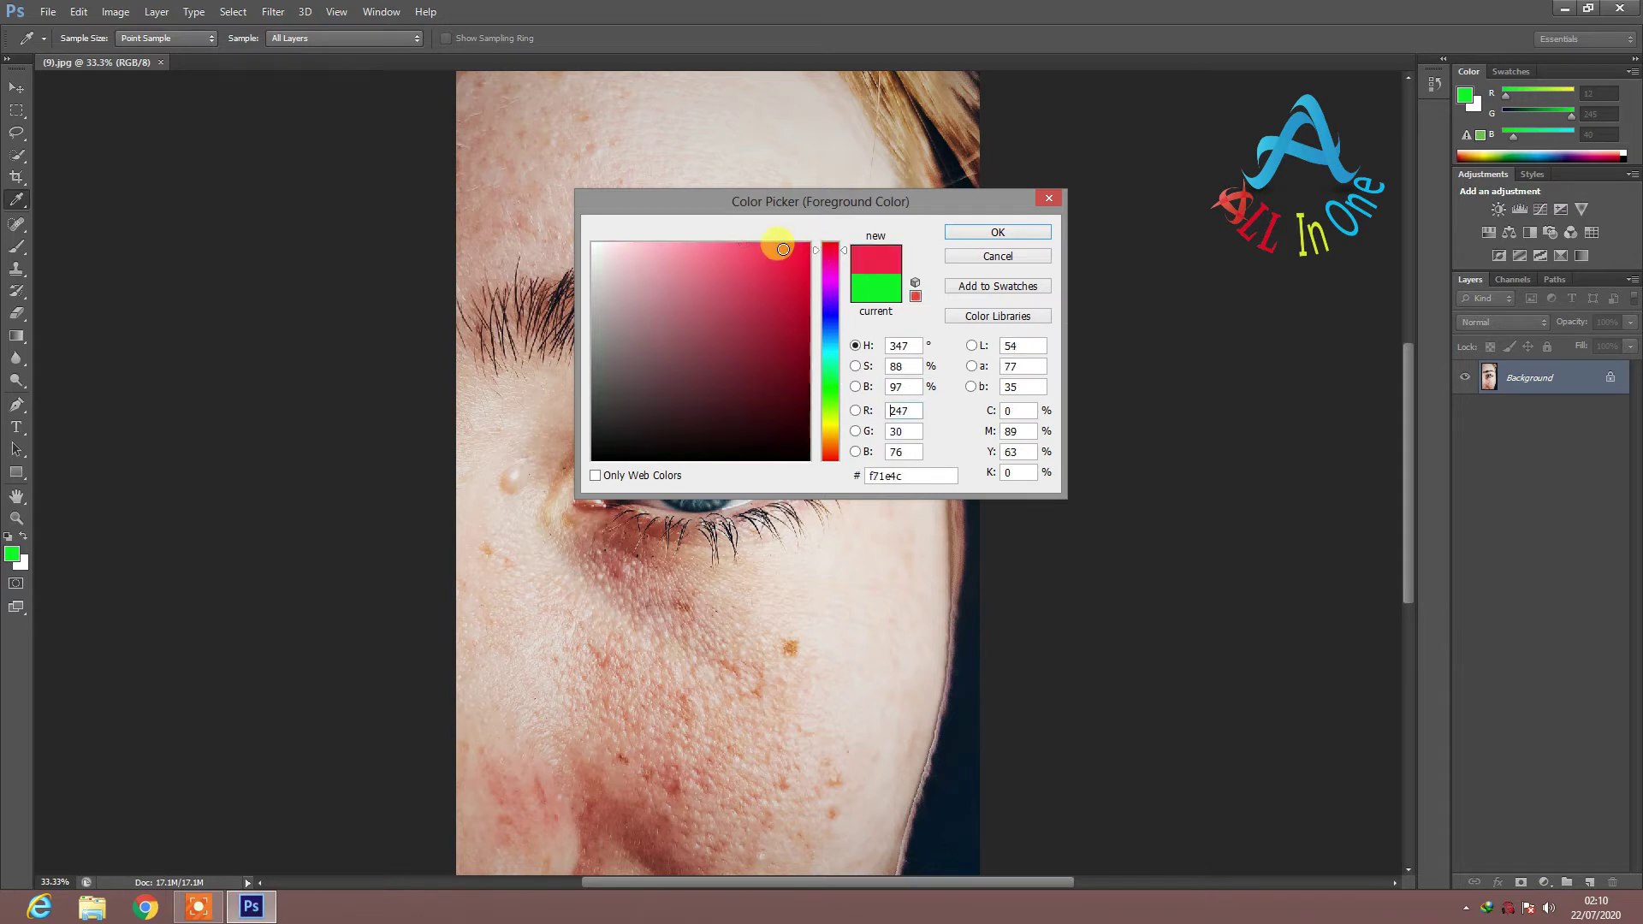
{"action": "left_click", "coordinate": [997, 233]}
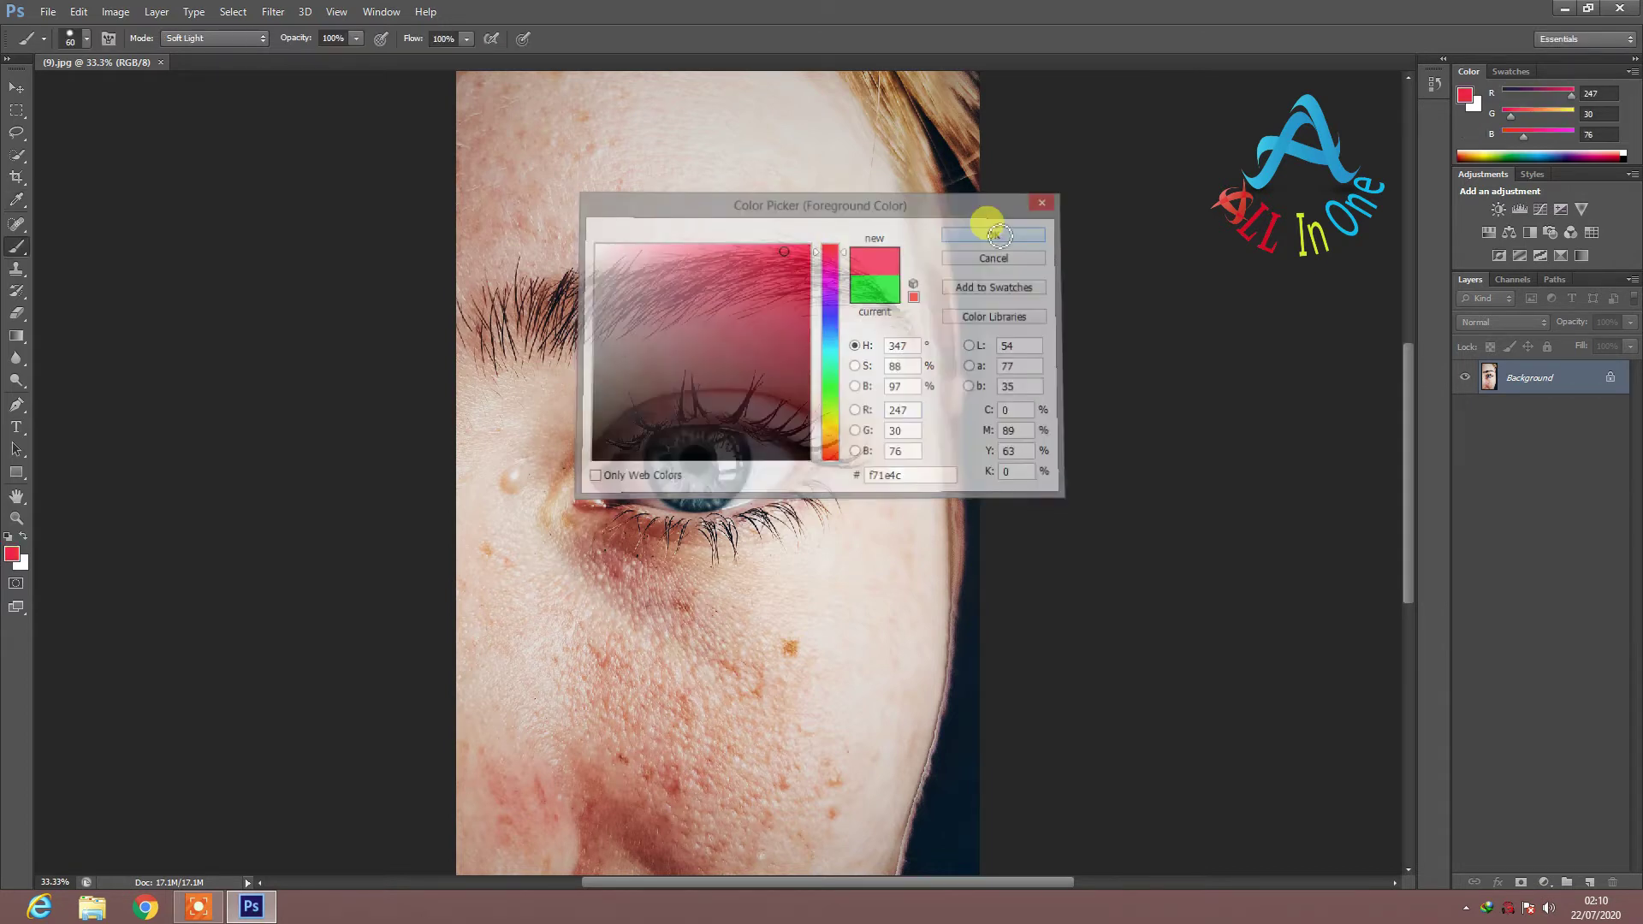
Step: Size the brush to roughly iris size and add a new empty Layer 1
{"action": "key", "text": "bracketright"}
{"action": "key", "text": "bracketright"}
{"action": "key", "text": "bracketright"}
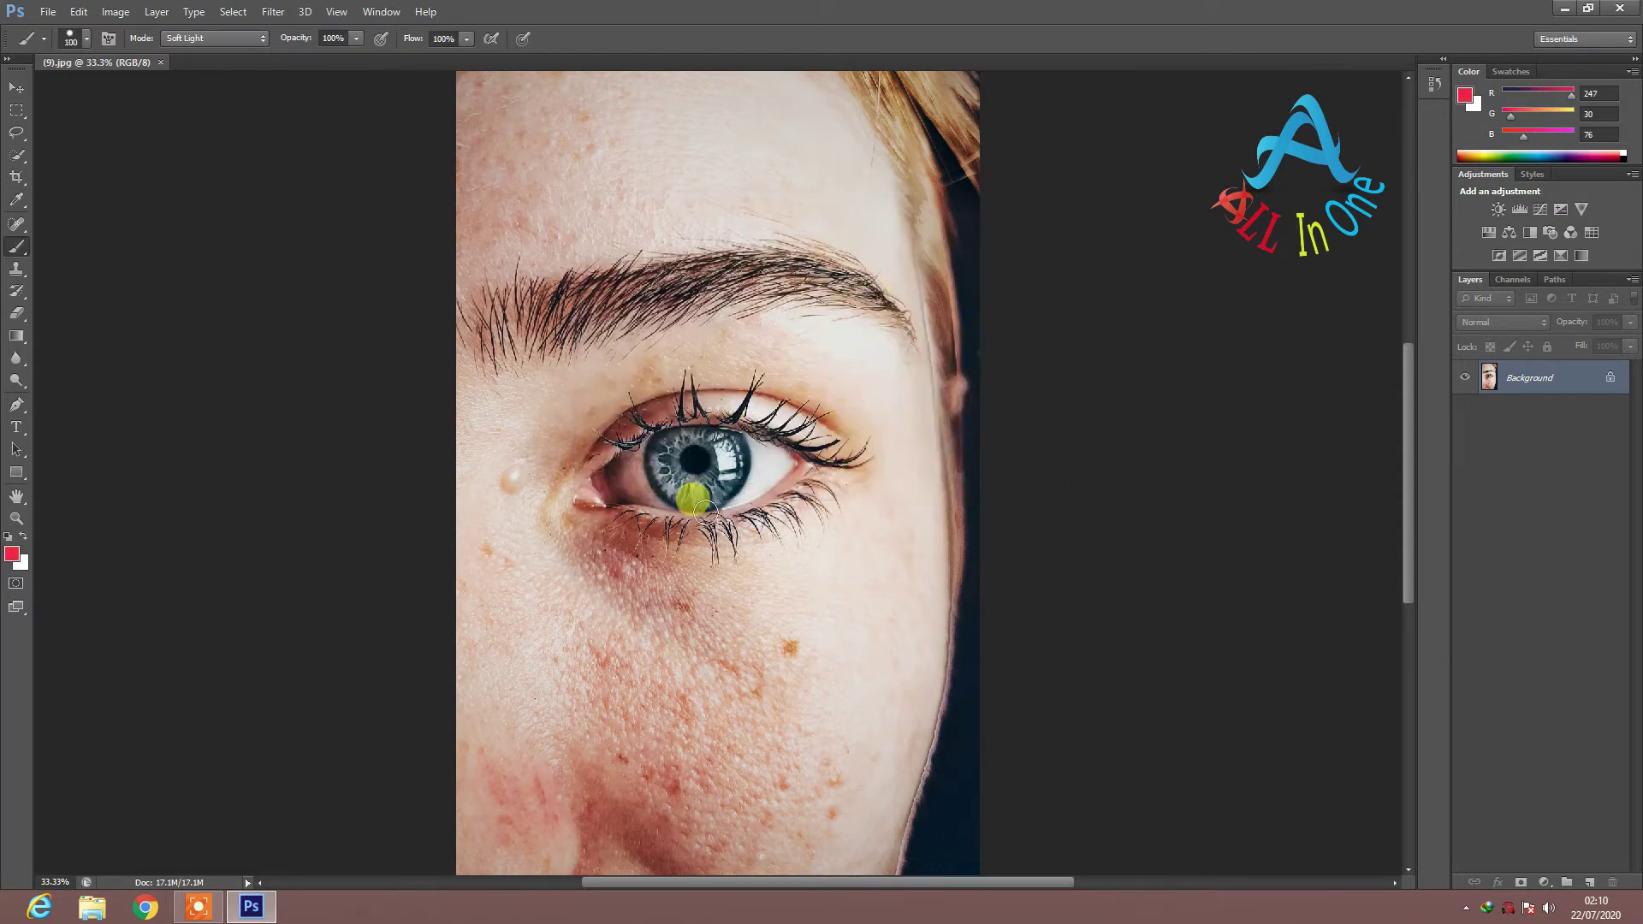
{"action": "key", "text": "bracketleft"}
{"action": "key", "text": "bracketleft"}
{"action": "key", "text": "bracketleft"}
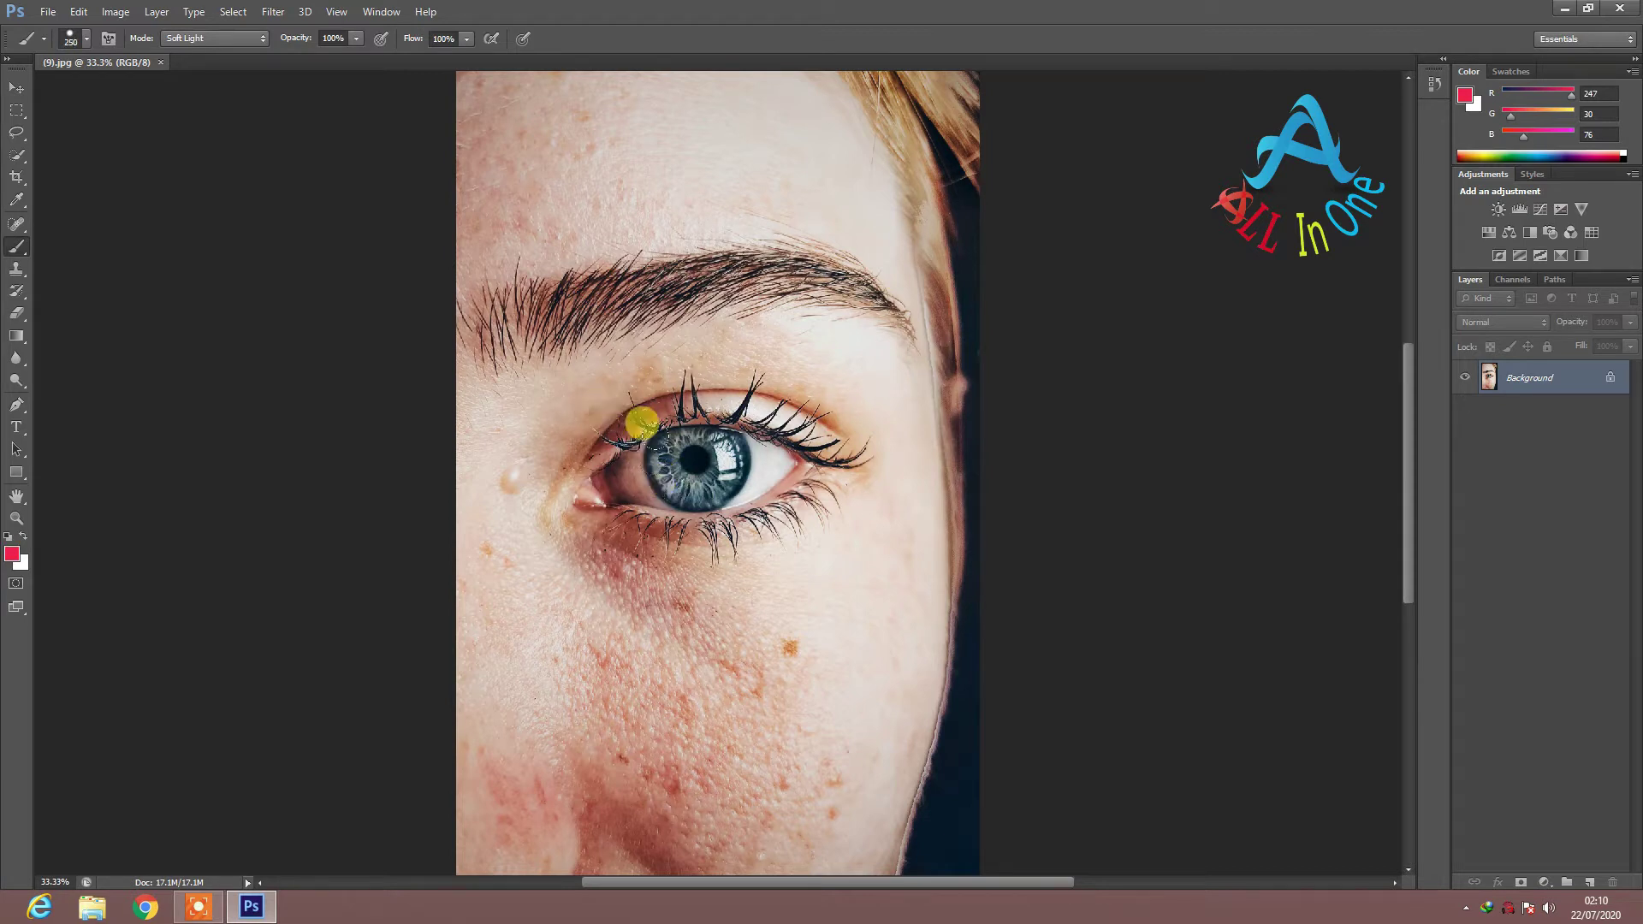
{"action": "key", "text": "bracketleft"}
{"action": "key", "text": "bracketleft"}
{"action": "key", "text": "bracketleft"}
{"action": "left_click", "coordinate": [1594, 882]}
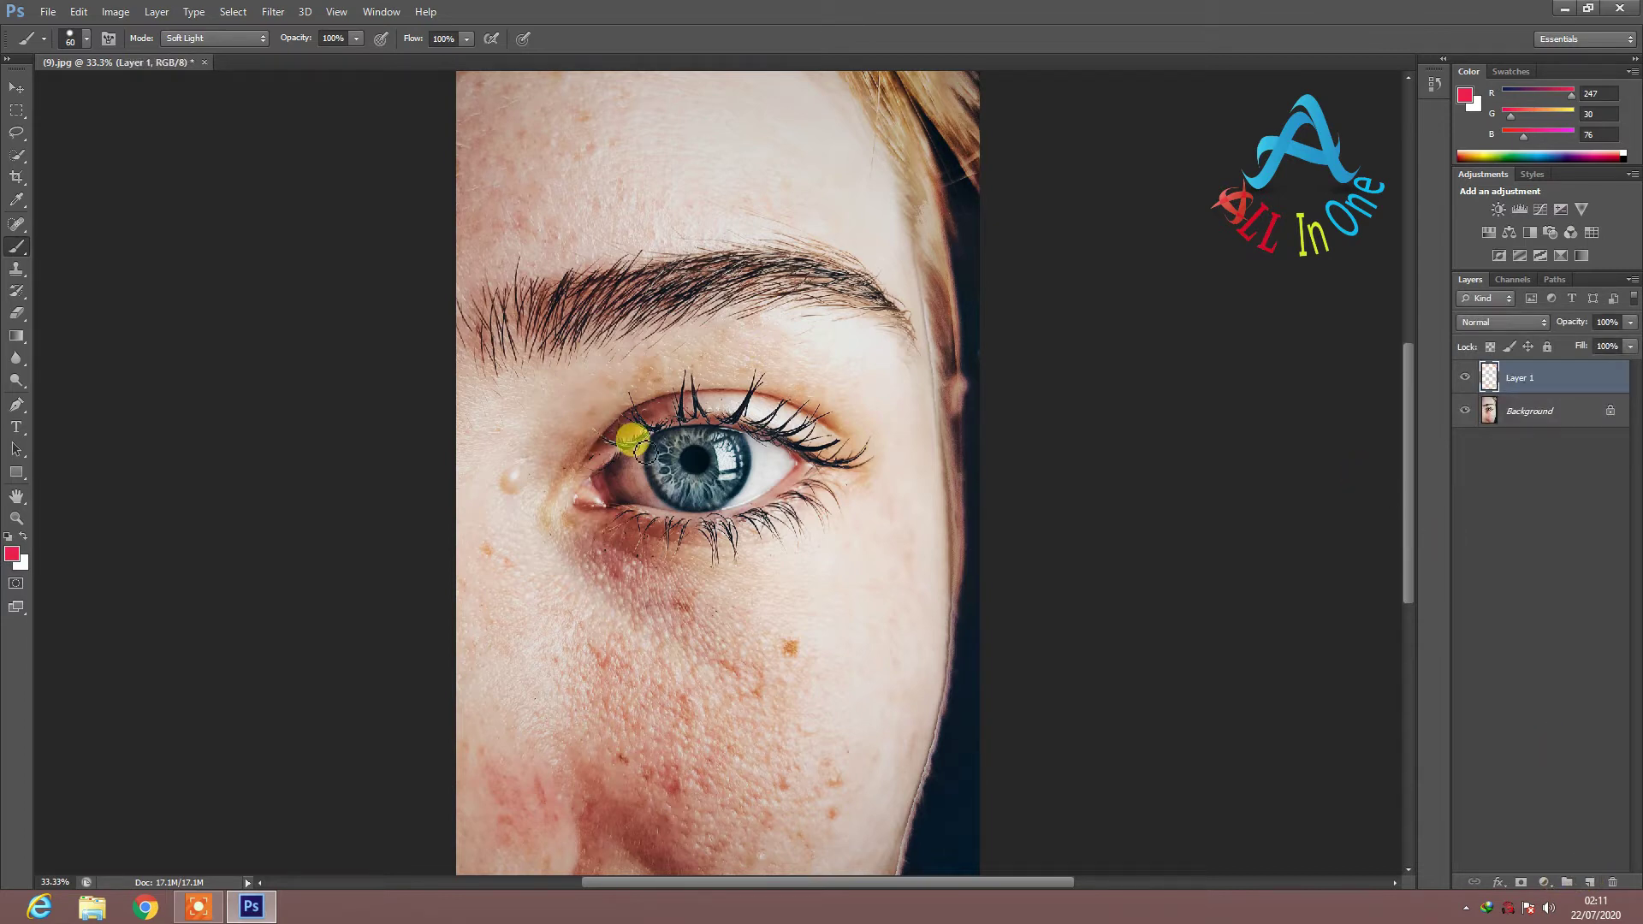
Step: Paint solid red over the whole iris with a 70 px brush, leaving the pupil dark
{"action": "key", "text": "bracketright"}
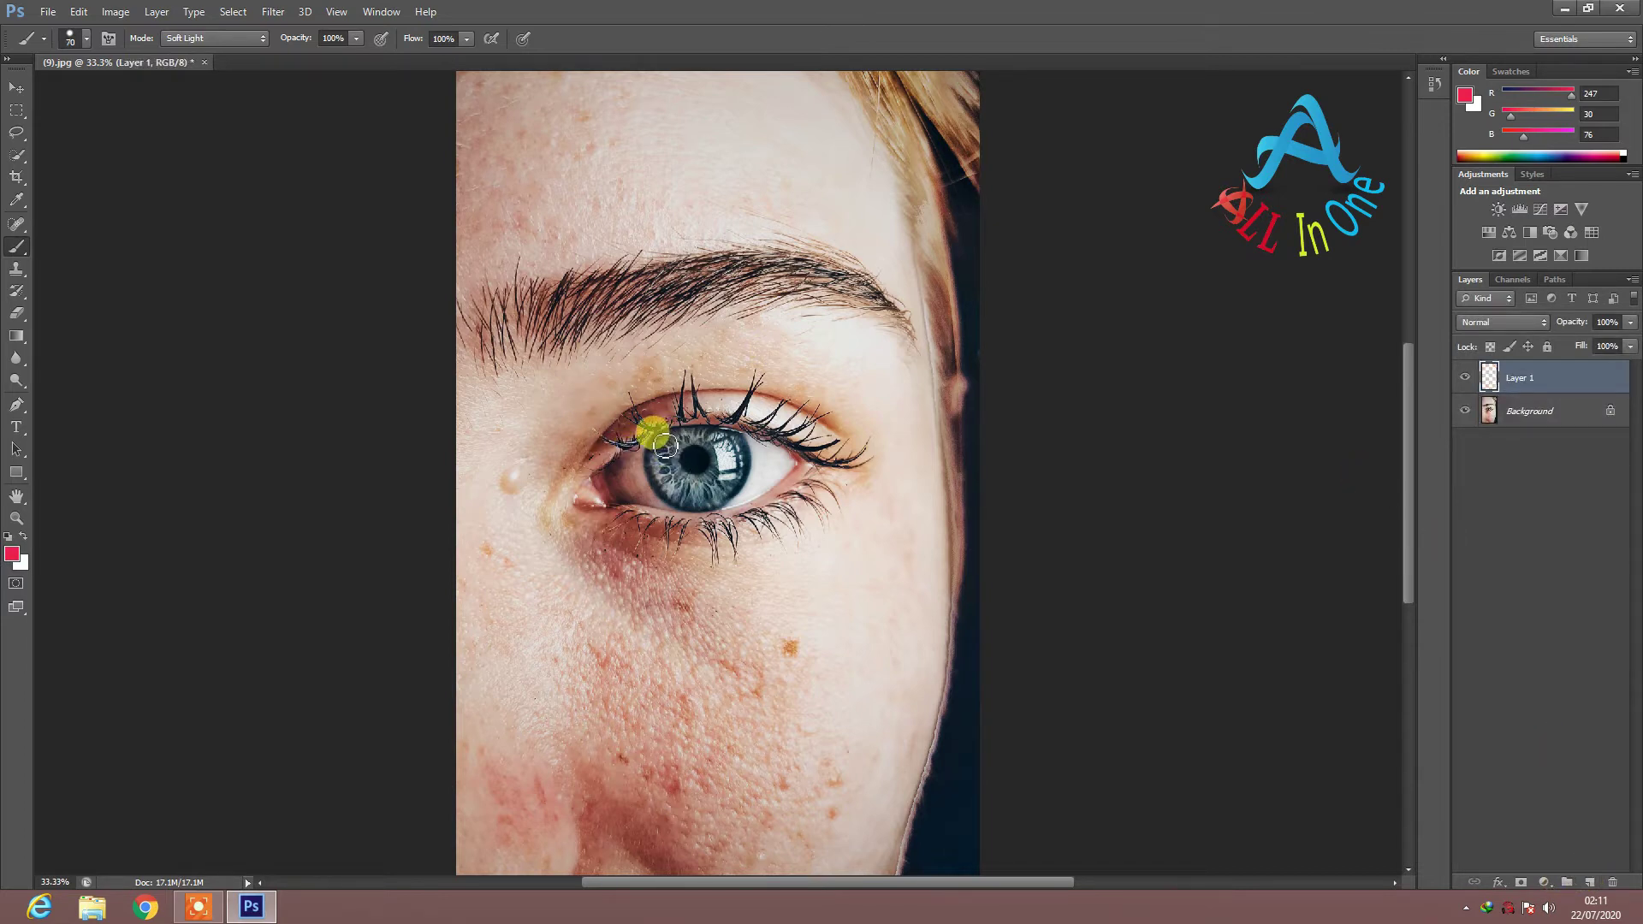
{"action": "left_click_drag", "start_coordinate": [662, 454], "coordinate": [659, 459]}
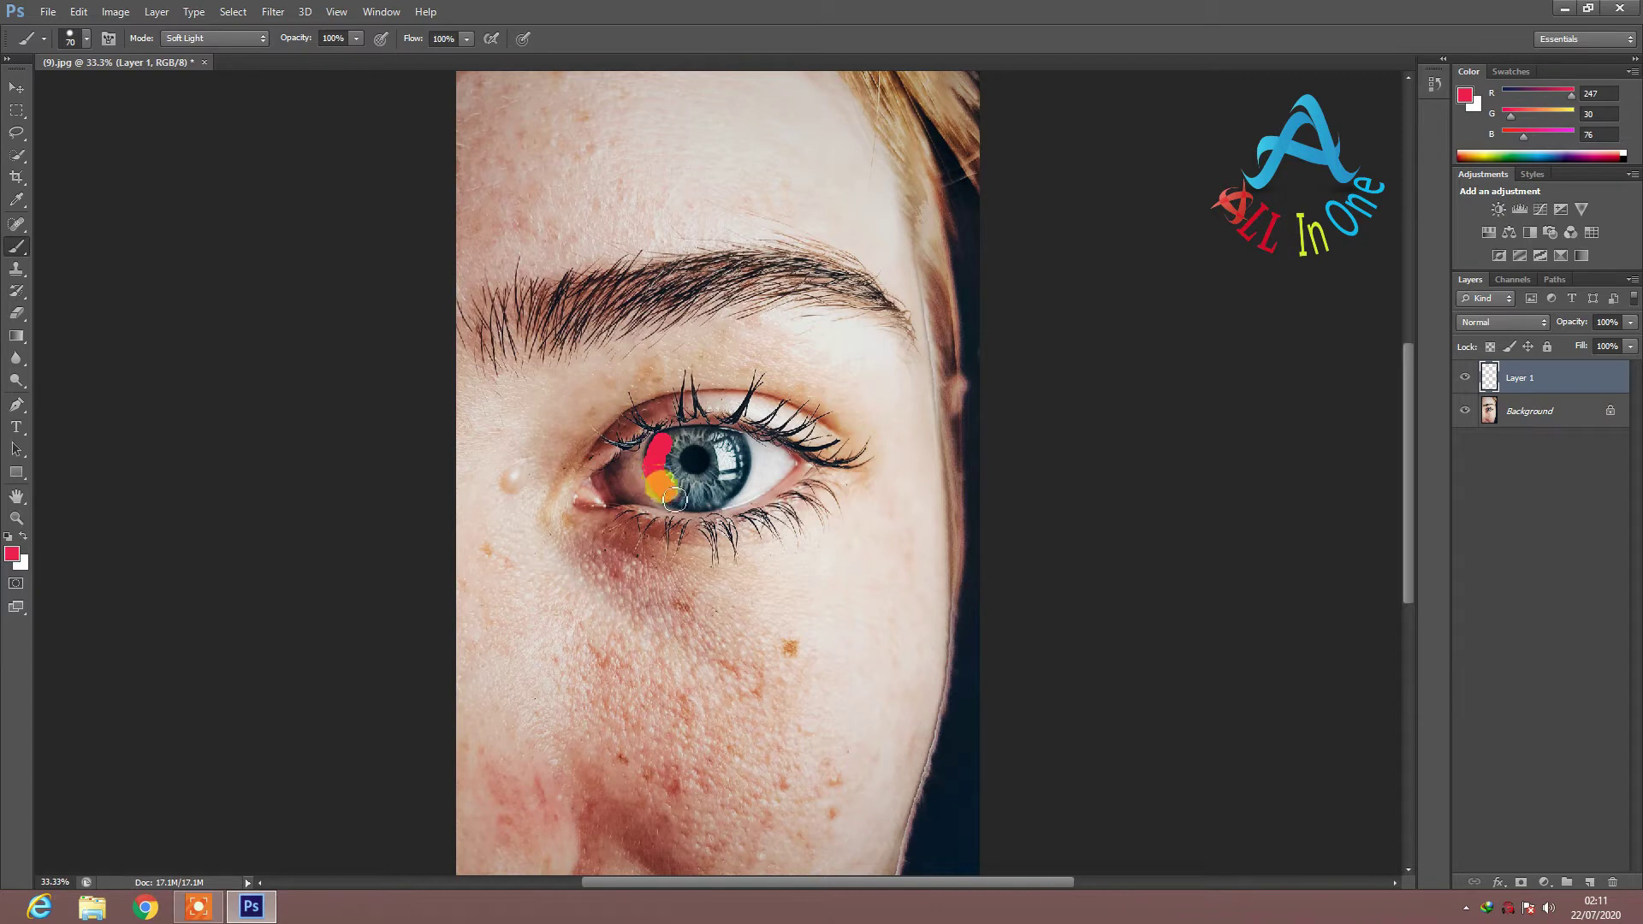
{"action": "mouse_move", "coordinate": [681, 503]}
{"action": "left_mouse_down"}
{"action": "mouse_move", "coordinate": [717, 501]}
{"action": "mouse_move", "coordinate": [749, 461]}
{"action": "mouse_move", "coordinate": [717, 431]}
{"action": "mouse_move", "coordinate": [684, 436]}
{"action": "left_mouse_up"}
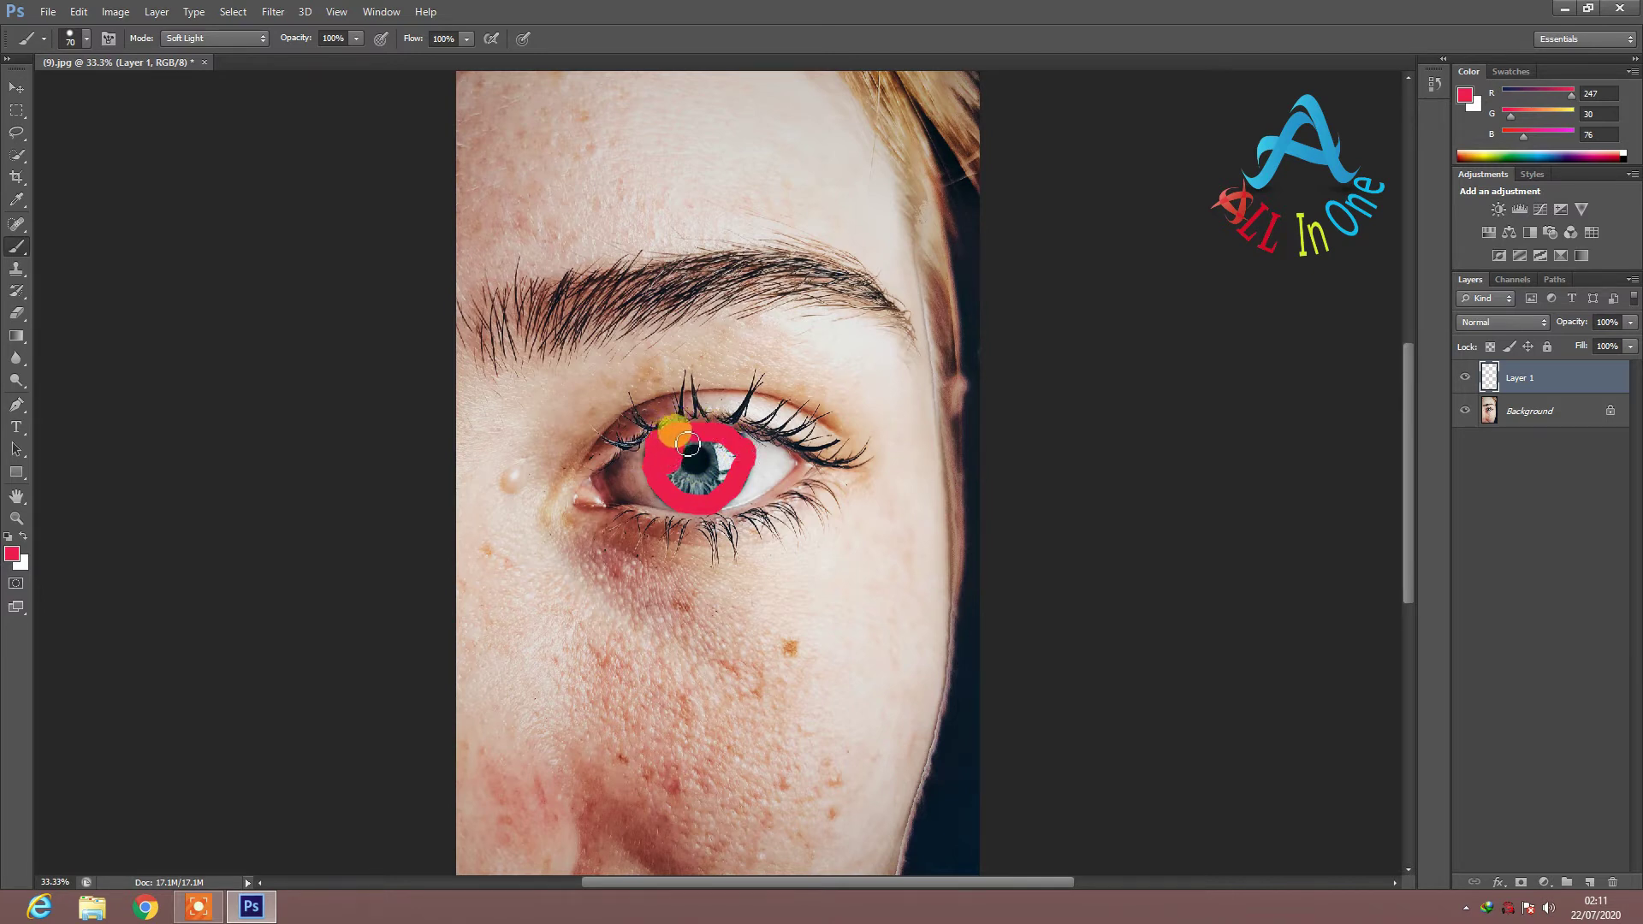
{"action": "left_click_drag", "start_coordinate": [697, 439], "coordinate": [720, 445]}
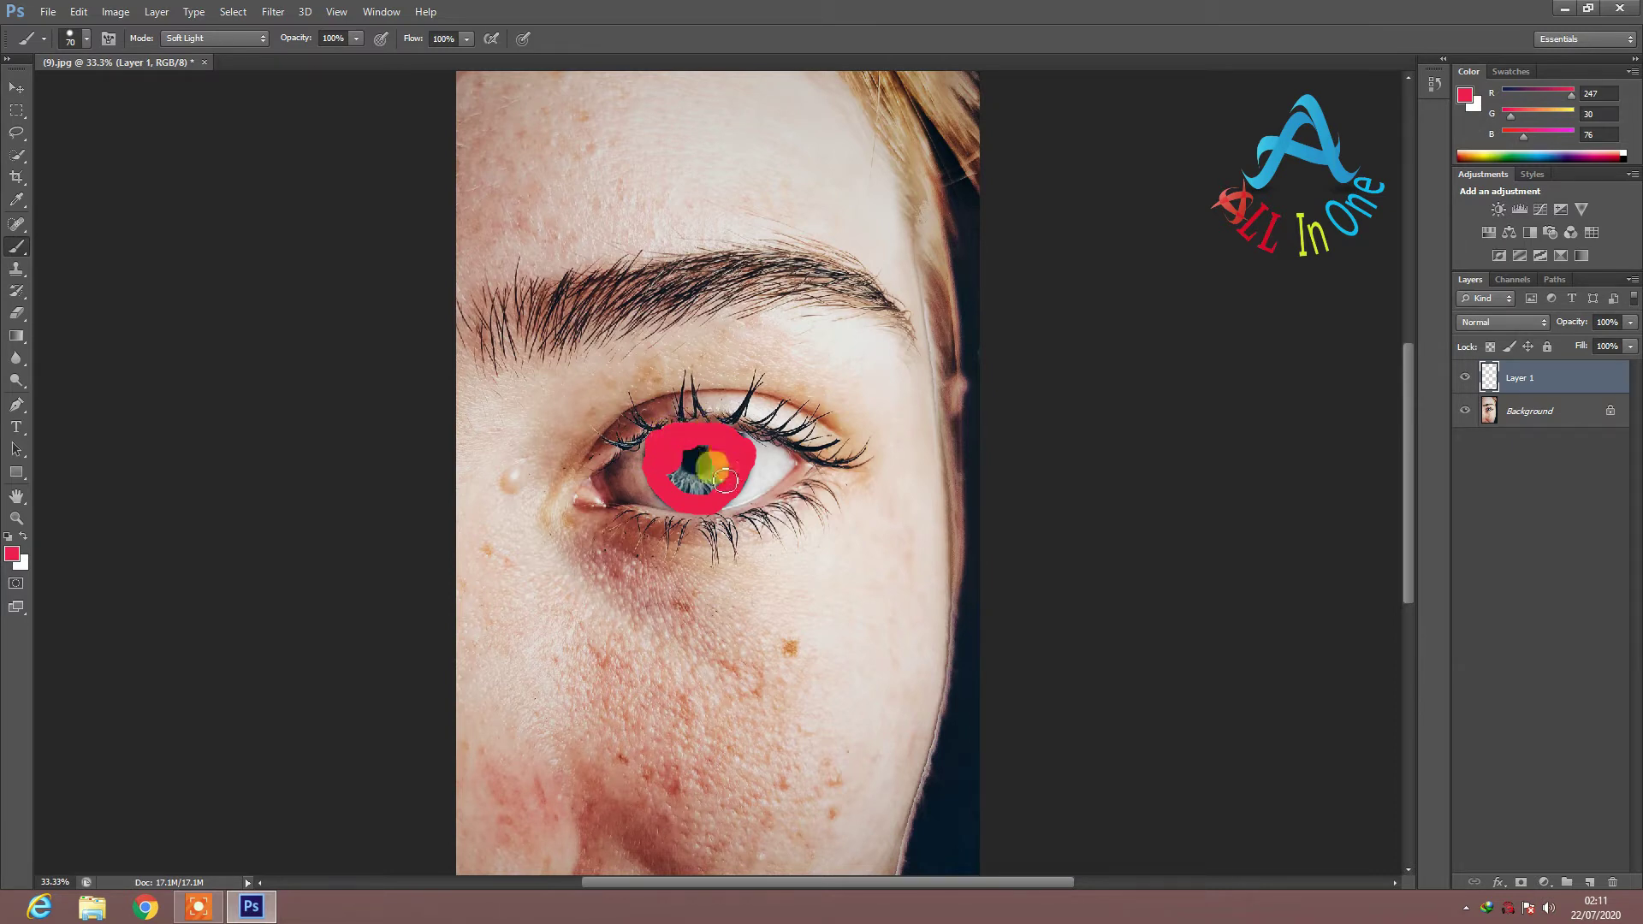
{"action": "mouse_move", "coordinate": [707, 489]}
{"action": "left_mouse_down"}
{"action": "mouse_move", "coordinate": [672, 466]}
{"action": "mouse_move", "coordinate": [696, 488]}
{"action": "mouse_move", "coordinate": [724, 453]}
{"action": "mouse_move", "coordinate": [672, 434]}
{"action": "mouse_move", "coordinate": [657, 454]}
{"action": "mouse_move", "coordinate": [689, 485]}
{"action": "mouse_move", "coordinate": [721, 454]}
{"action": "mouse_move", "coordinate": [750, 456]}
{"action": "mouse_move", "coordinate": [715, 501]}
{"action": "mouse_move", "coordinate": [698, 470]}
{"action": "left_mouse_up"}
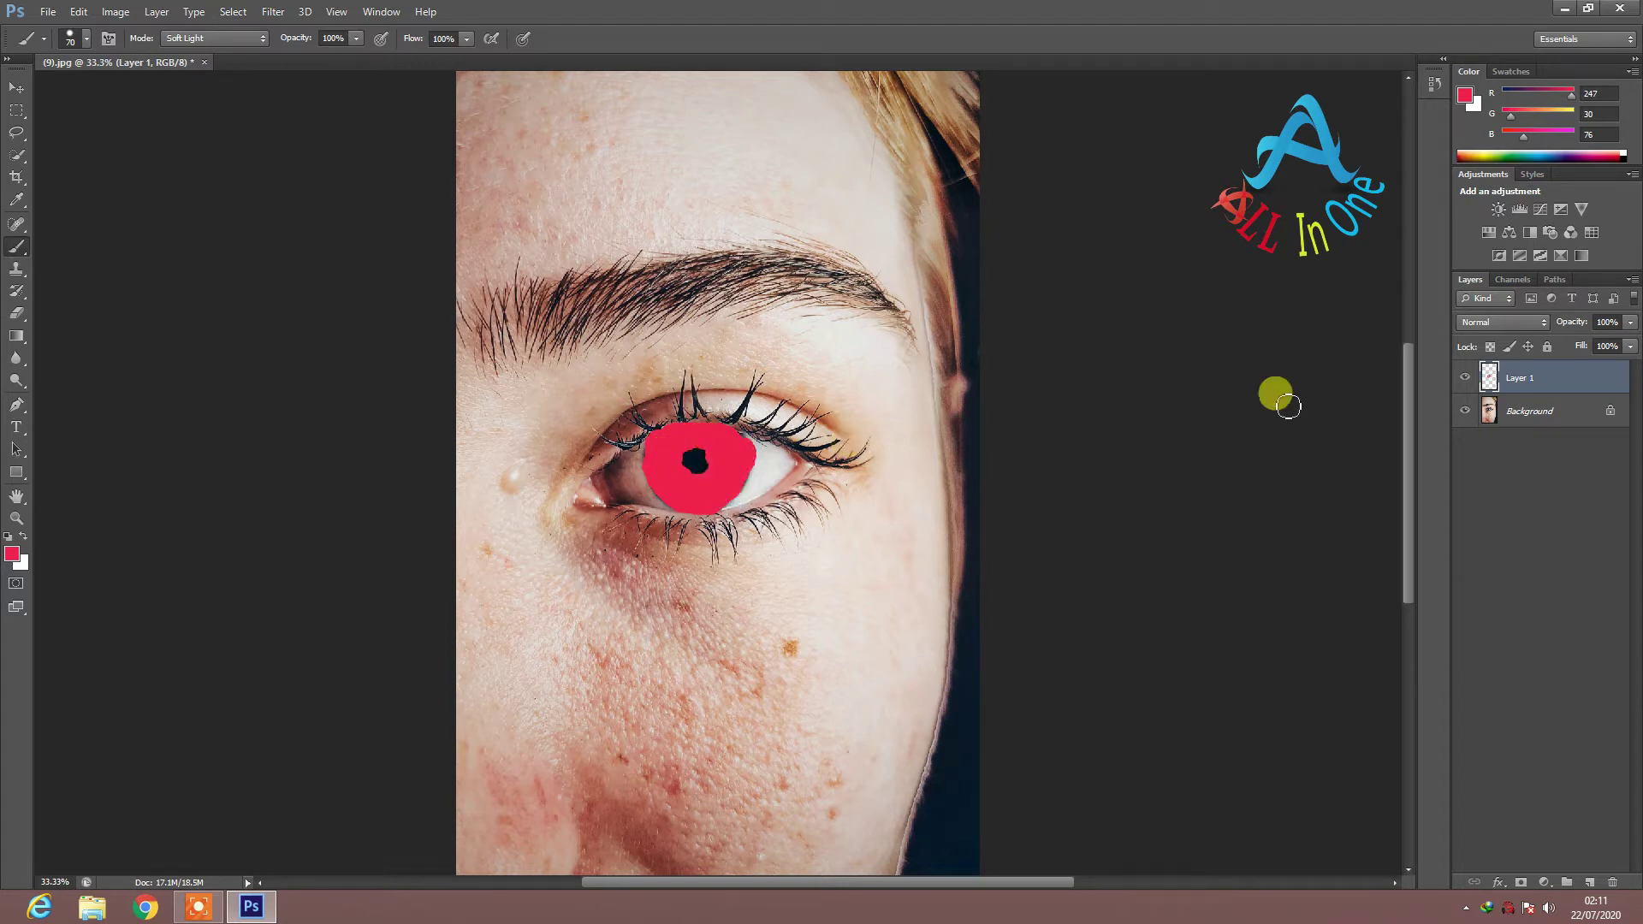
Step: Set Layer 1 to Soft Light and erase red spill around the iris with a size-25 eraser
{"action": "left_click", "coordinate": [1542, 326]}
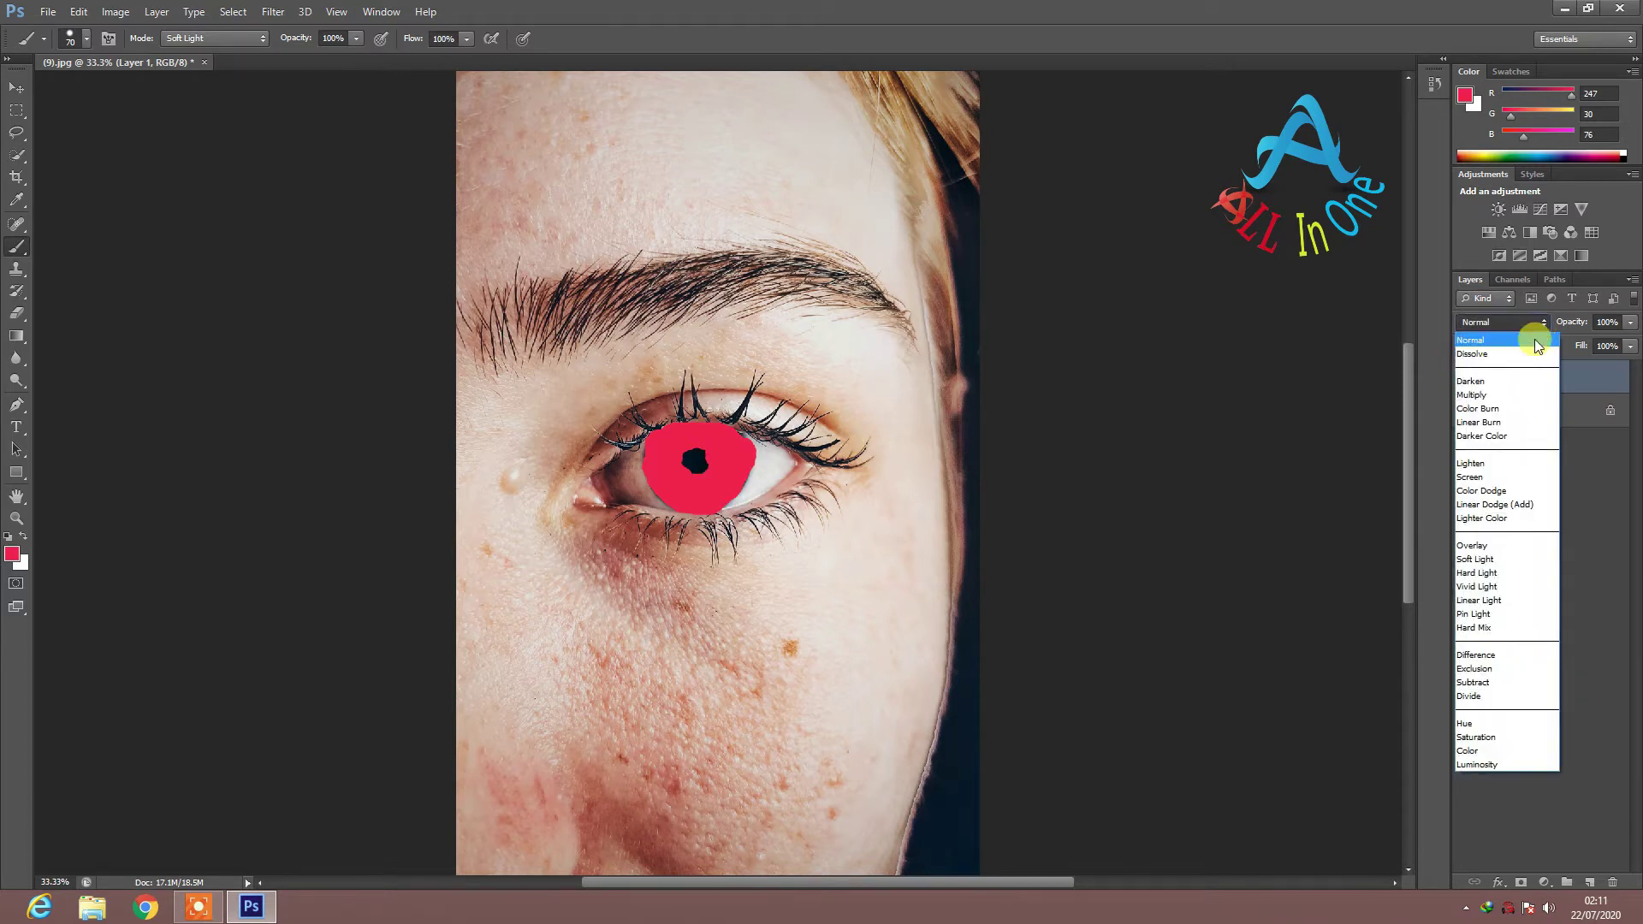
{"action": "left_click", "coordinate": [1504, 560]}
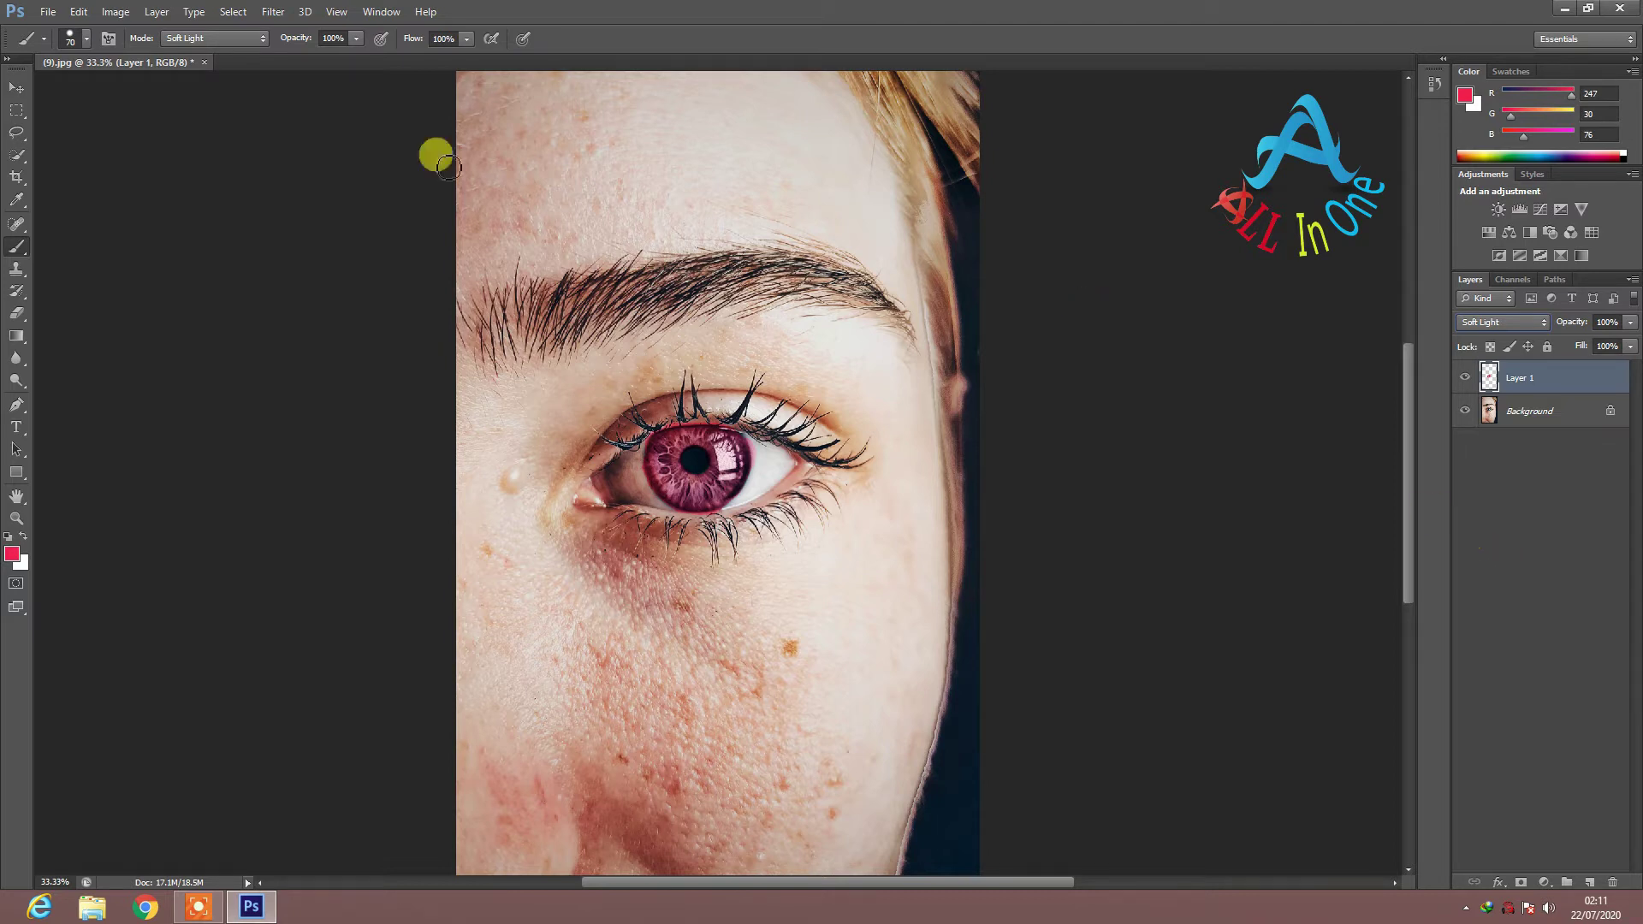
{"action": "left_click", "coordinate": [18, 318]}
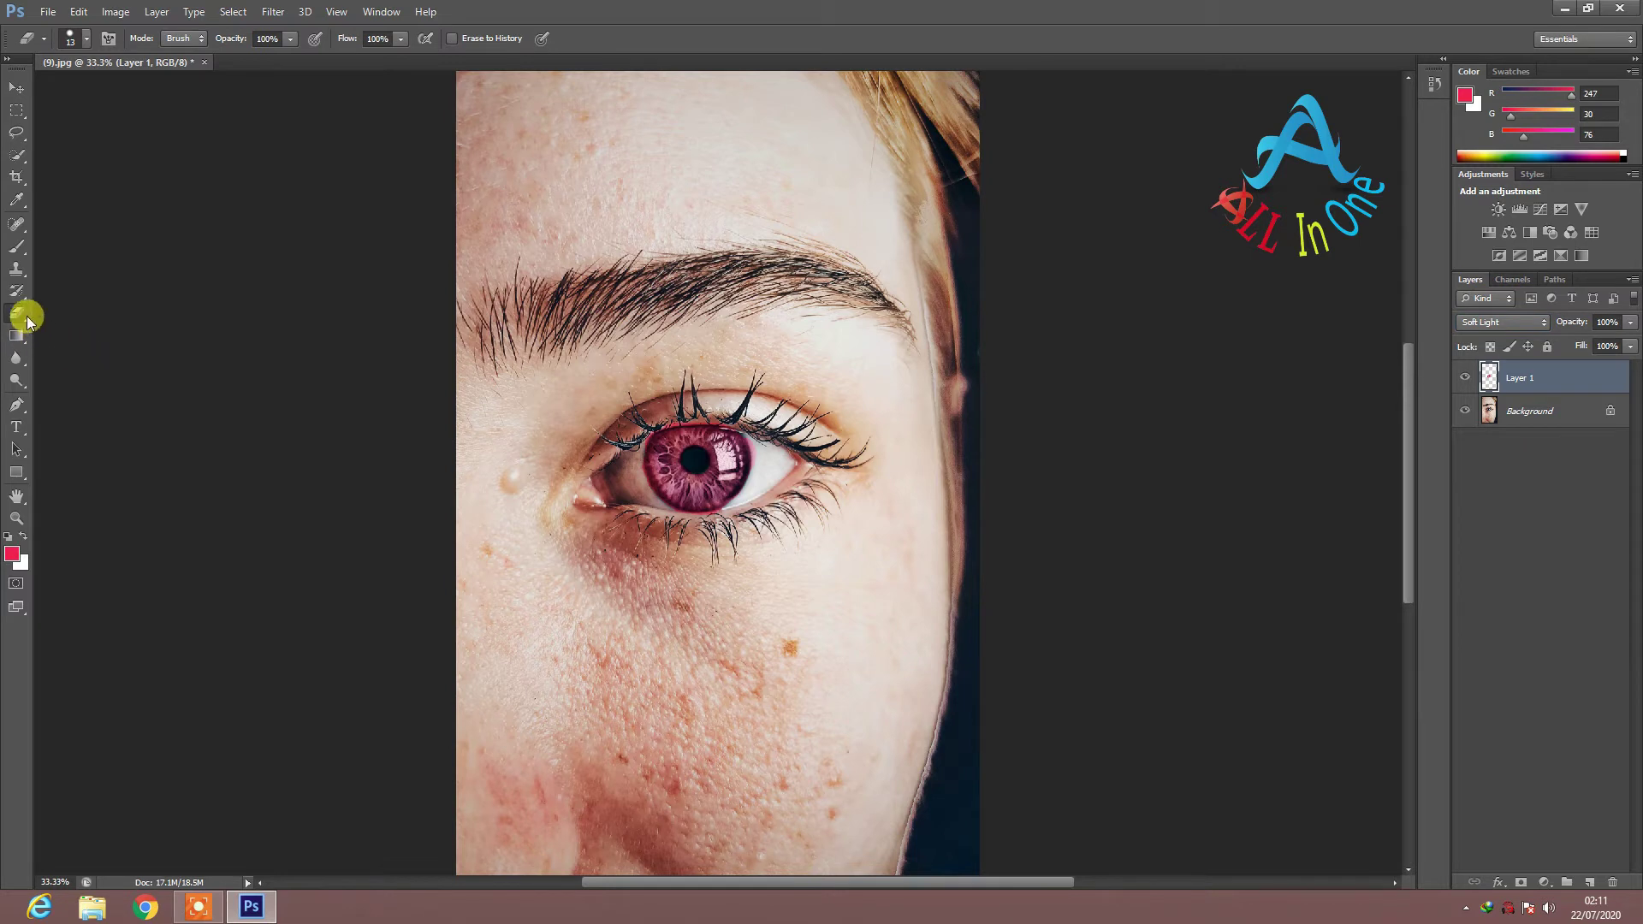
{"action": "left_click_drag", "start_coordinate": [28, 316], "coordinate": [71, 315]}
{"action": "key", "text": "bracketright"}
{"action": "key", "text": "bracketright"}
{"action": "key", "text": "bracketright"}
{"action": "key", "text": "bracketright"}
{"action": "key", "text": "bracketright"}
{"action": "mouse_move", "coordinate": [765, 472]}
{"action": "left_mouse_down"}
{"action": "mouse_move", "coordinate": [647, 483]}
{"action": "mouse_move", "coordinate": [640, 452]}
{"action": "mouse_move", "coordinate": [684, 425]}
{"action": "mouse_move", "coordinate": [787, 443]}
{"action": "mouse_move", "coordinate": [712, 519]}
{"action": "mouse_move", "coordinate": [659, 518]}
{"action": "mouse_move", "coordinate": [700, 519]}
{"action": "mouse_move", "coordinate": [791, 467]}
{"action": "left_mouse_up"}
Step: Keep red as the colour and brush extra paint across the top of the iris
{"action": "left_click", "coordinate": [16, 199]}
{"action": "left_click", "coordinate": [12, 553]}
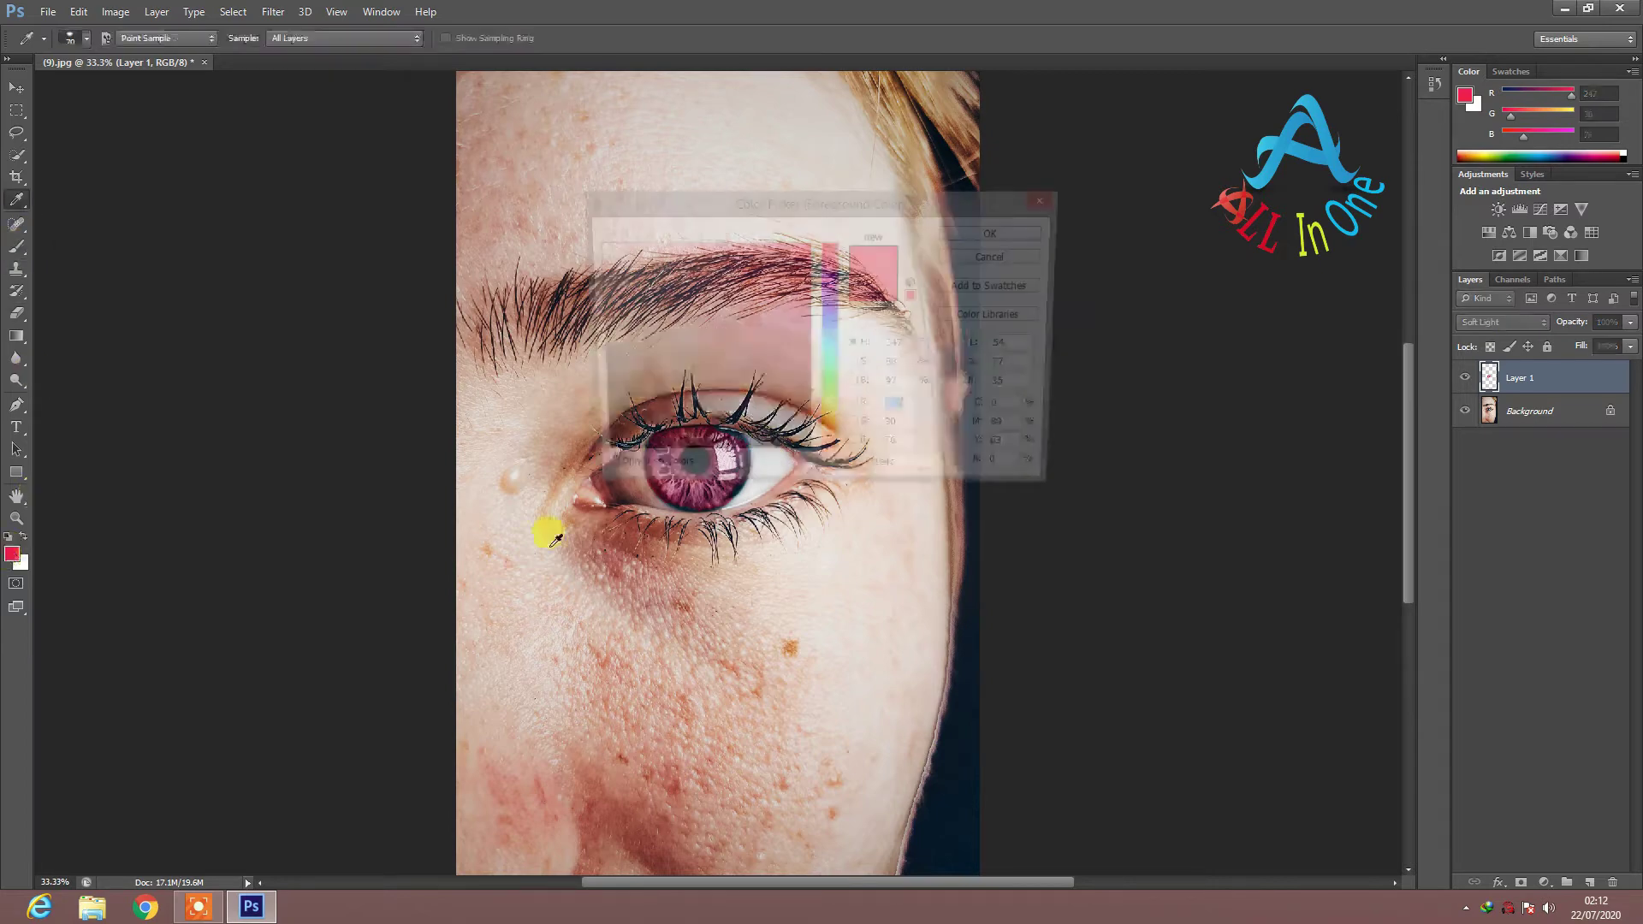
{"action": "left_click", "coordinate": [1050, 198]}
{"action": "key", "text": "b"}
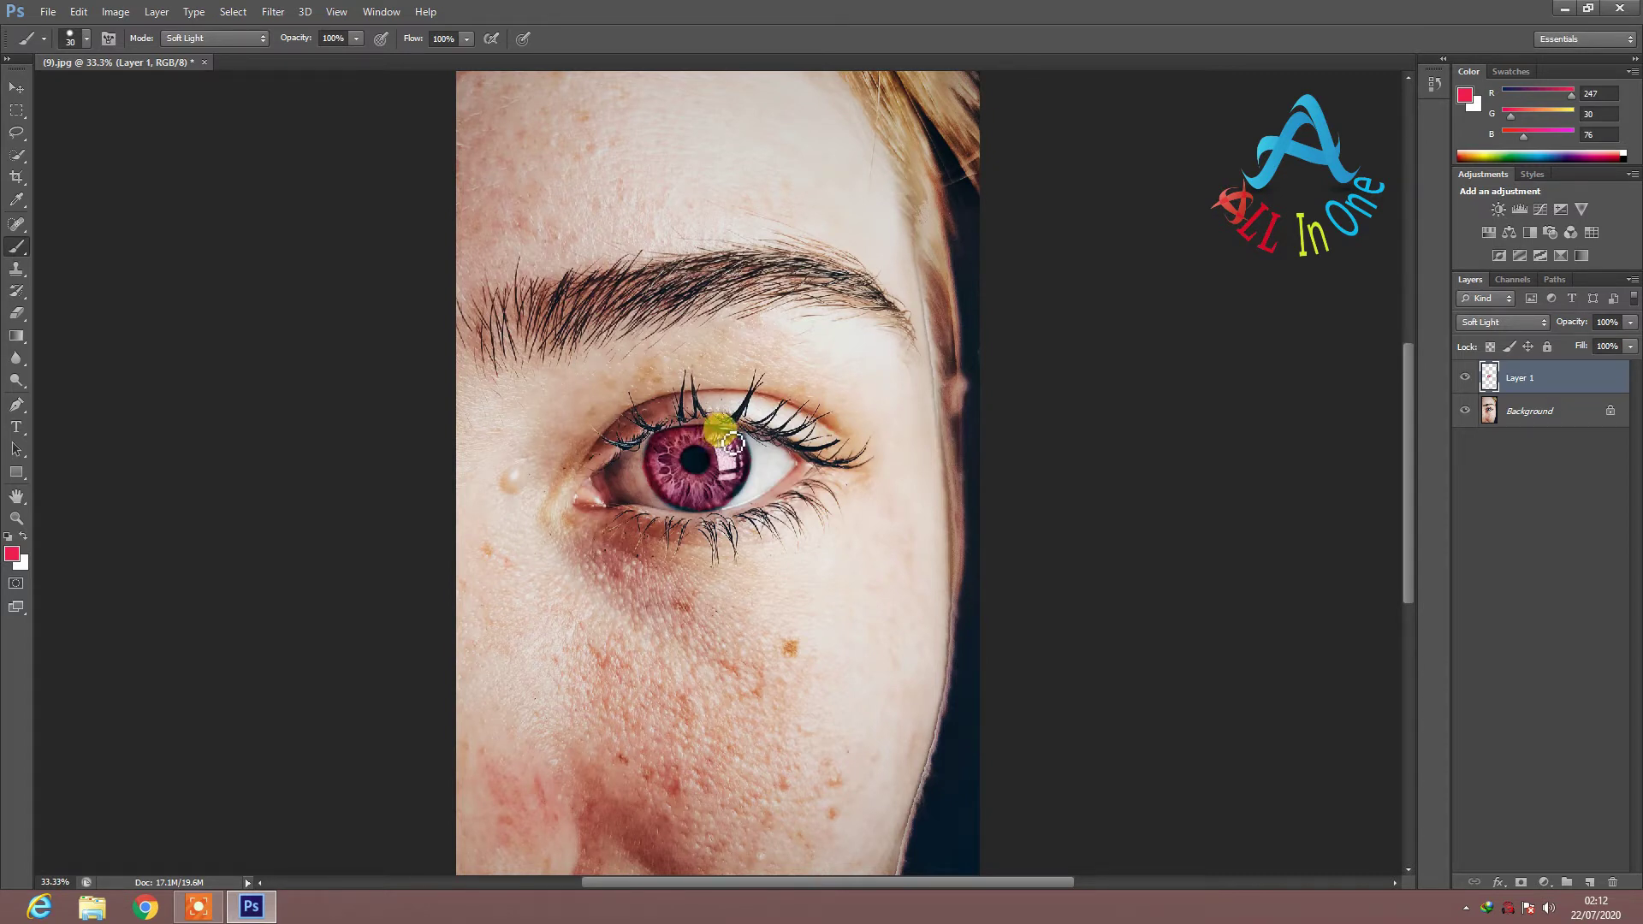
{"action": "mouse_move", "coordinate": [731, 441]}
{"action": "left_mouse_down"}
{"action": "mouse_move", "coordinate": [752, 451]}
{"action": "mouse_move", "coordinate": [747, 490]}
{"action": "mouse_move", "coordinate": [670, 501]}
{"action": "mouse_move", "coordinate": [720, 516]}
{"action": "mouse_move", "coordinate": [749, 497]}
{"action": "mouse_move", "coordinate": [723, 477]}
{"action": "mouse_move", "coordinate": [748, 490]}
{"action": "mouse_move", "coordinate": [746, 441]}
{"action": "mouse_move", "coordinate": [706, 431]}
{"action": "mouse_move", "coordinate": [644, 467]}
{"action": "mouse_move", "coordinate": [695, 518]}
{"action": "mouse_move", "coordinate": [752, 476]}
{"action": "left_mouse_up"}
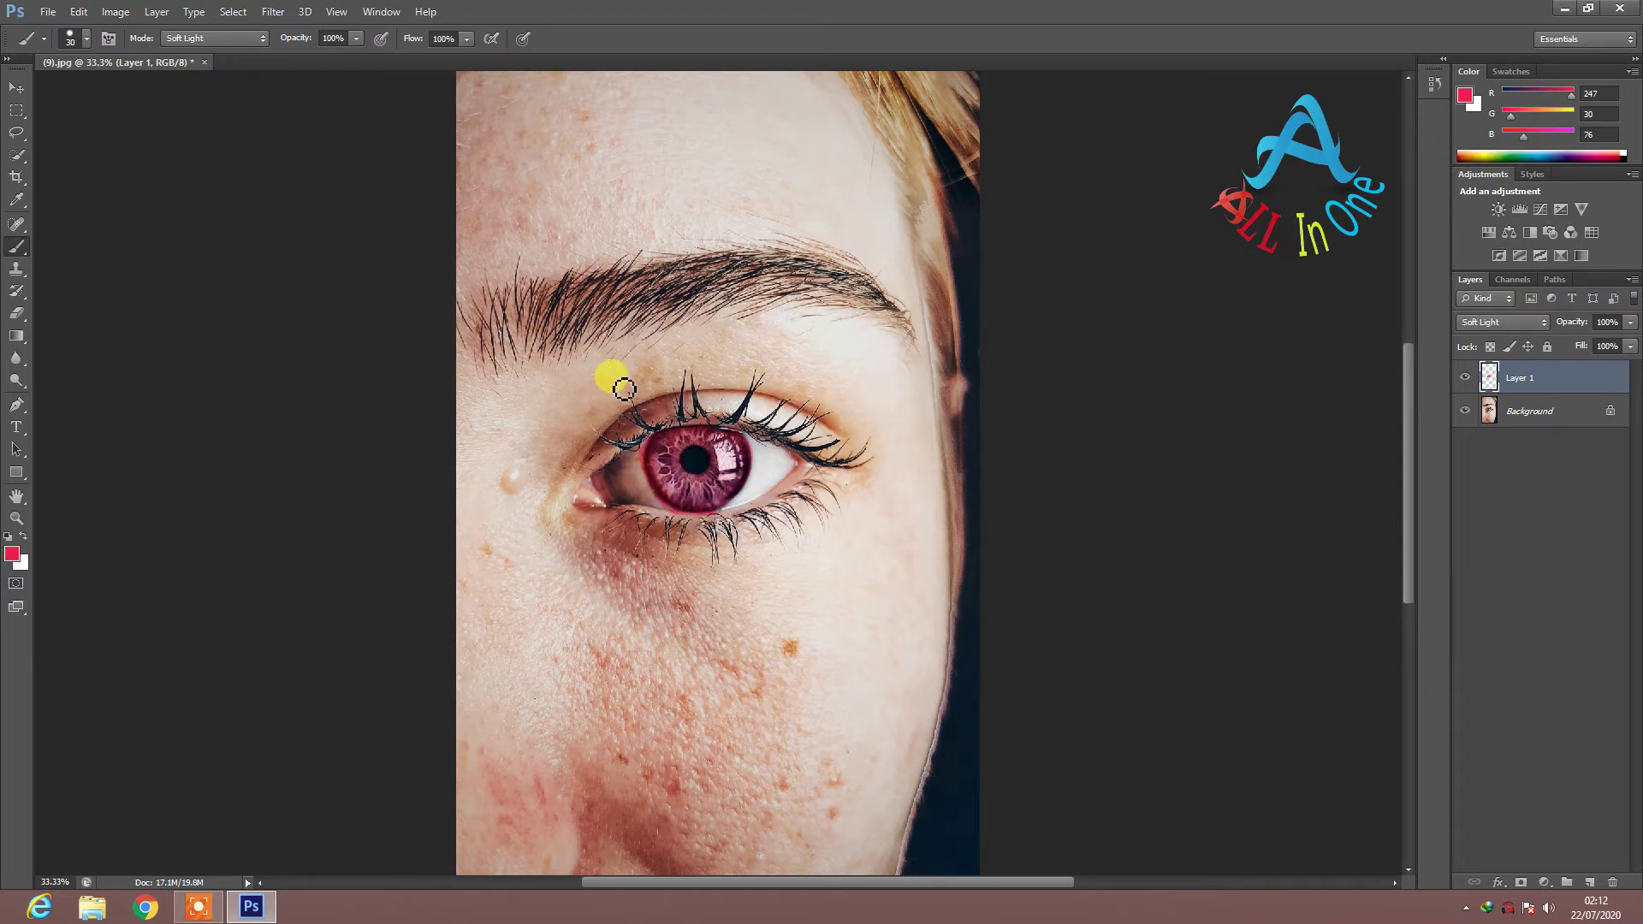
Step: Erase stray paint near the inner eye corner, then brush red over the iris again
{"action": "left_click", "coordinate": [18, 336]}
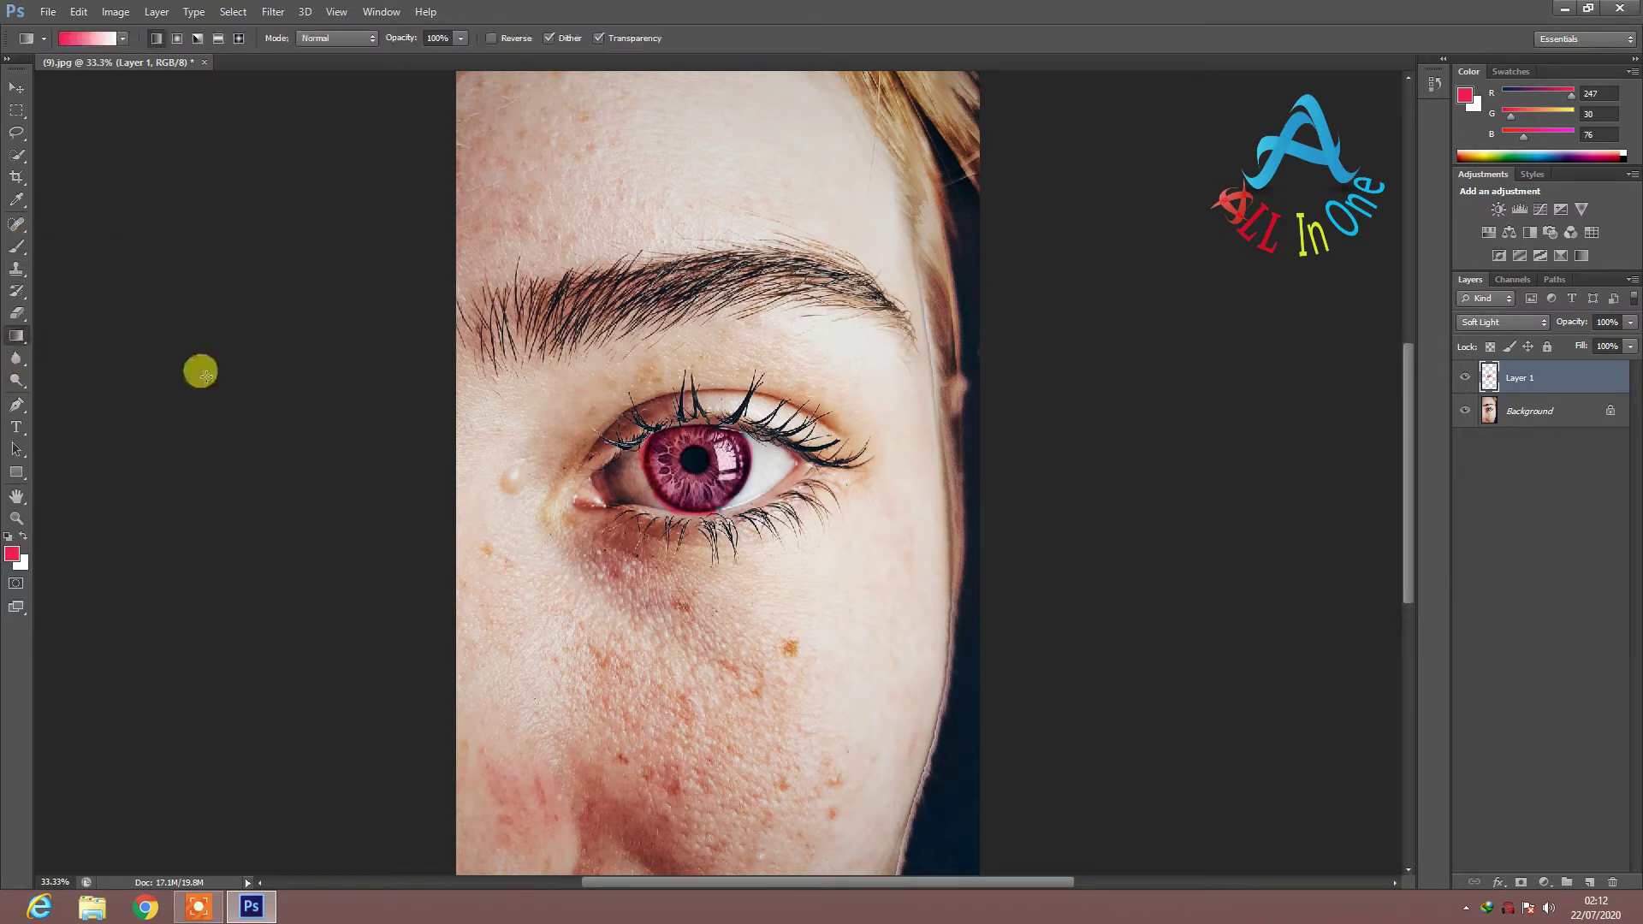
{"action": "right_click", "coordinate": [30, 321]}
{"action": "left_click", "coordinate": [29, 321]}
{"action": "left_click", "coordinate": [47, 313]}
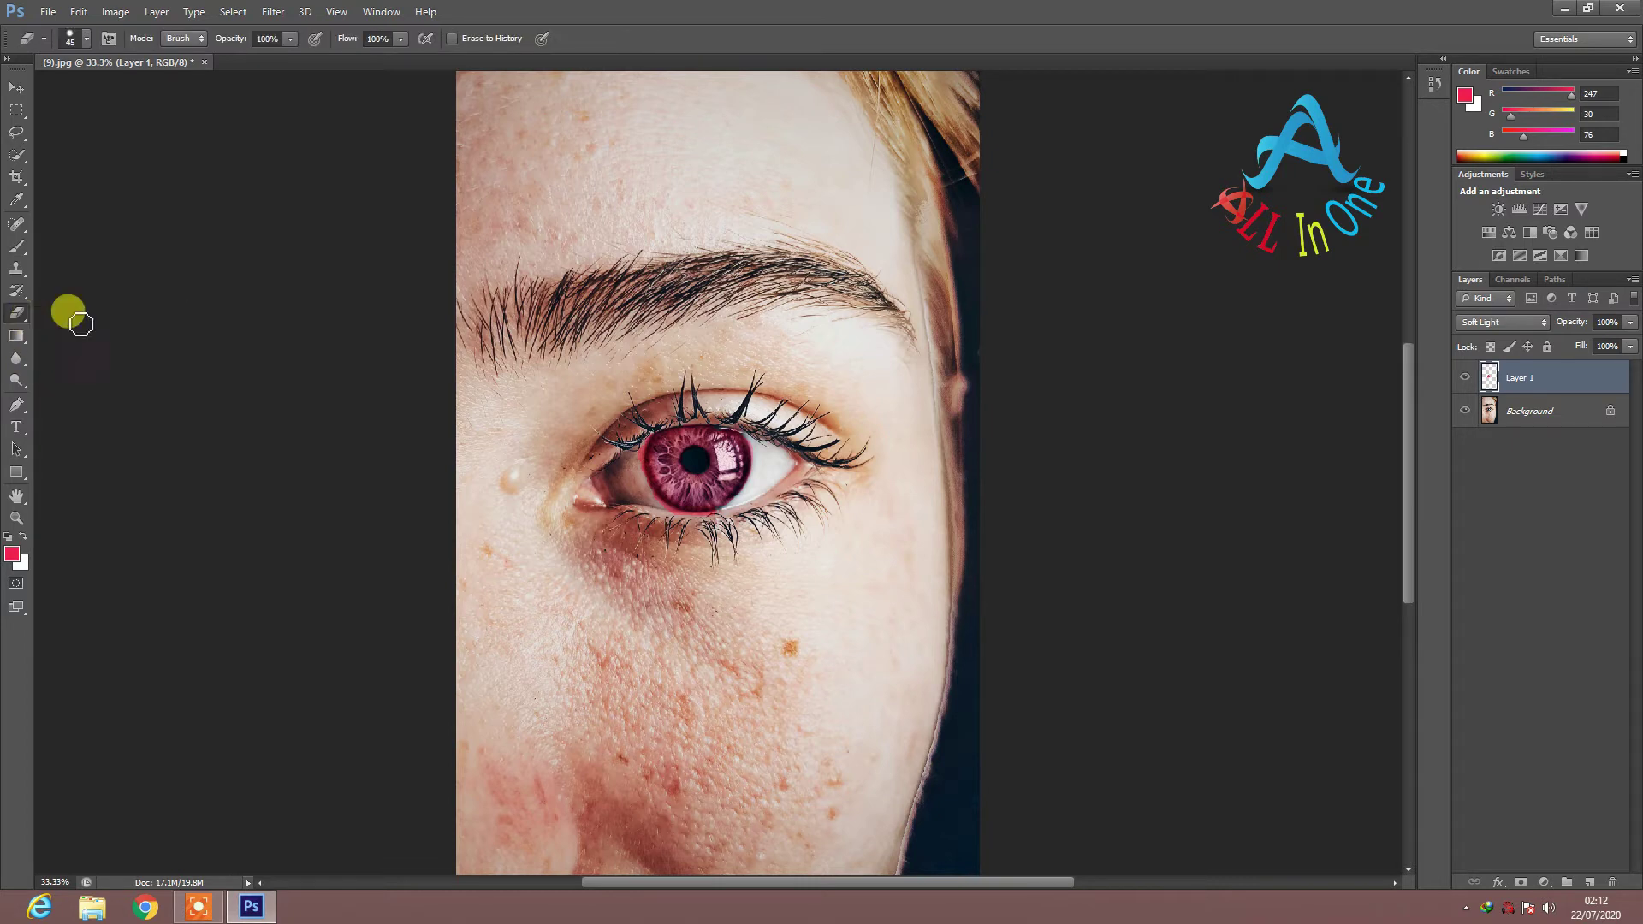
{"action": "mouse_move", "coordinate": [578, 486]}
{"action": "left_mouse_down"}
{"action": "mouse_move", "coordinate": [630, 485]}
{"action": "mouse_move", "coordinate": [644, 457]}
{"action": "mouse_move", "coordinate": [726, 421]}
{"action": "mouse_move", "coordinate": [755, 524]}
{"action": "mouse_move", "coordinate": [596, 482]}
{"action": "mouse_move", "coordinate": [601, 384]}
{"action": "left_mouse_up"}
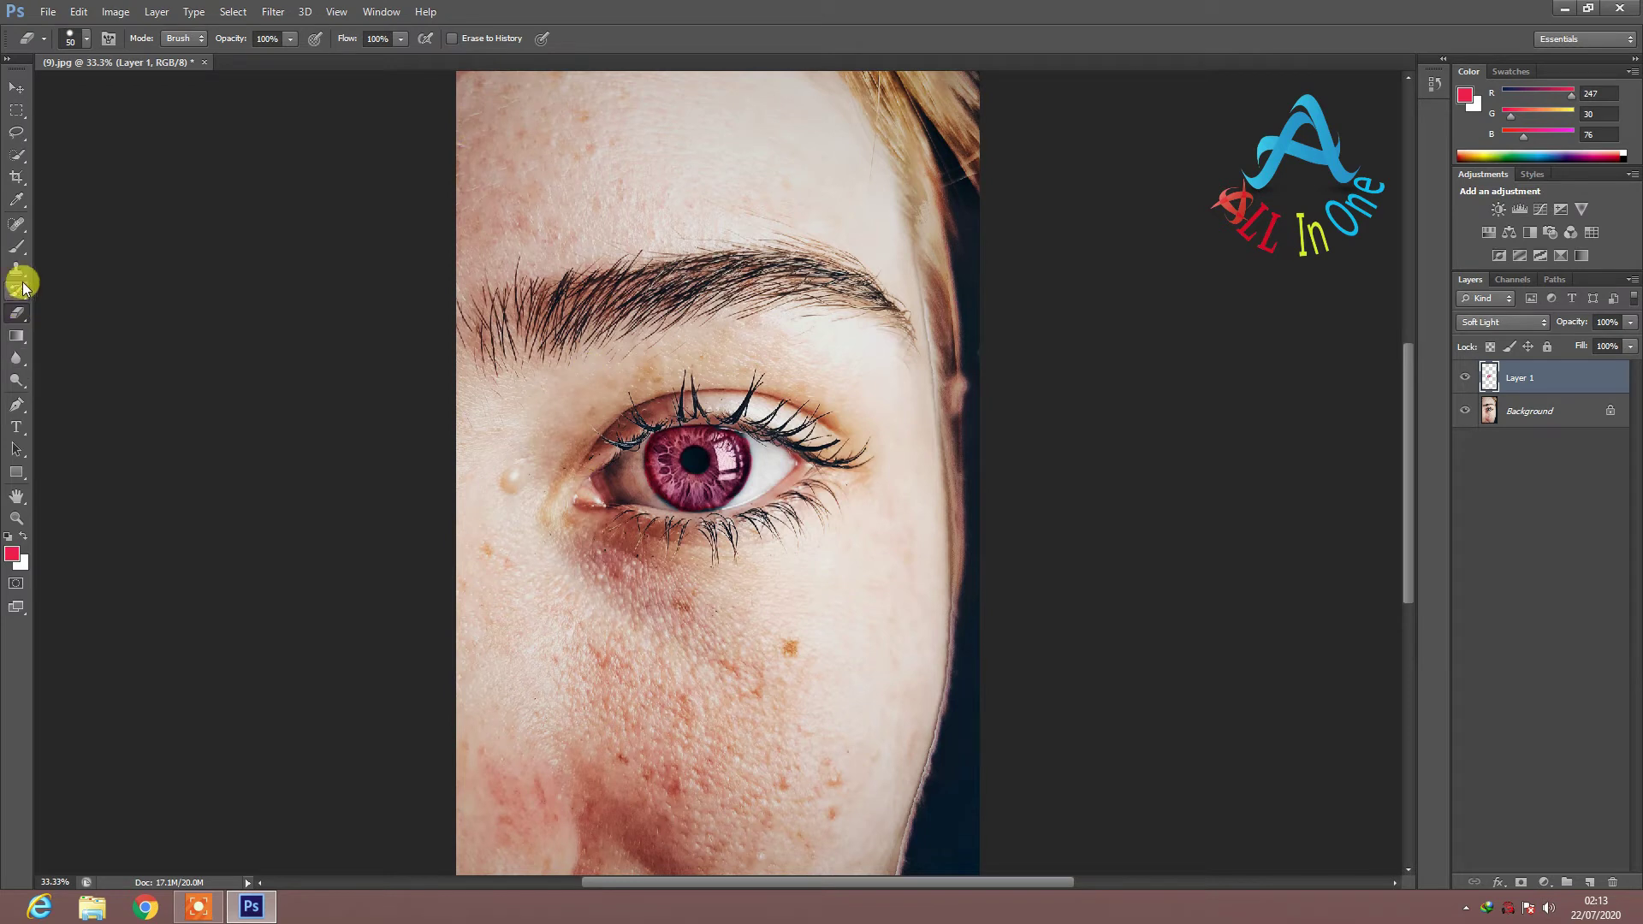
{"action": "left_click", "coordinate": [16, 247]}
{"action": "mouse_move", "coordinate": [671, 467]}
{"action": "left_mouse_down"}
{"action": "mouse_move", "coordinate": [670, 501]}
{"action": "mouse_move", "coordinate": [660, 484]}
{"action": "mouse_move", "coordinate": [685, 511]}
{"action": "mouse_move", "coordinate": [671, 502]}
{"action": "left_mouse_up"}
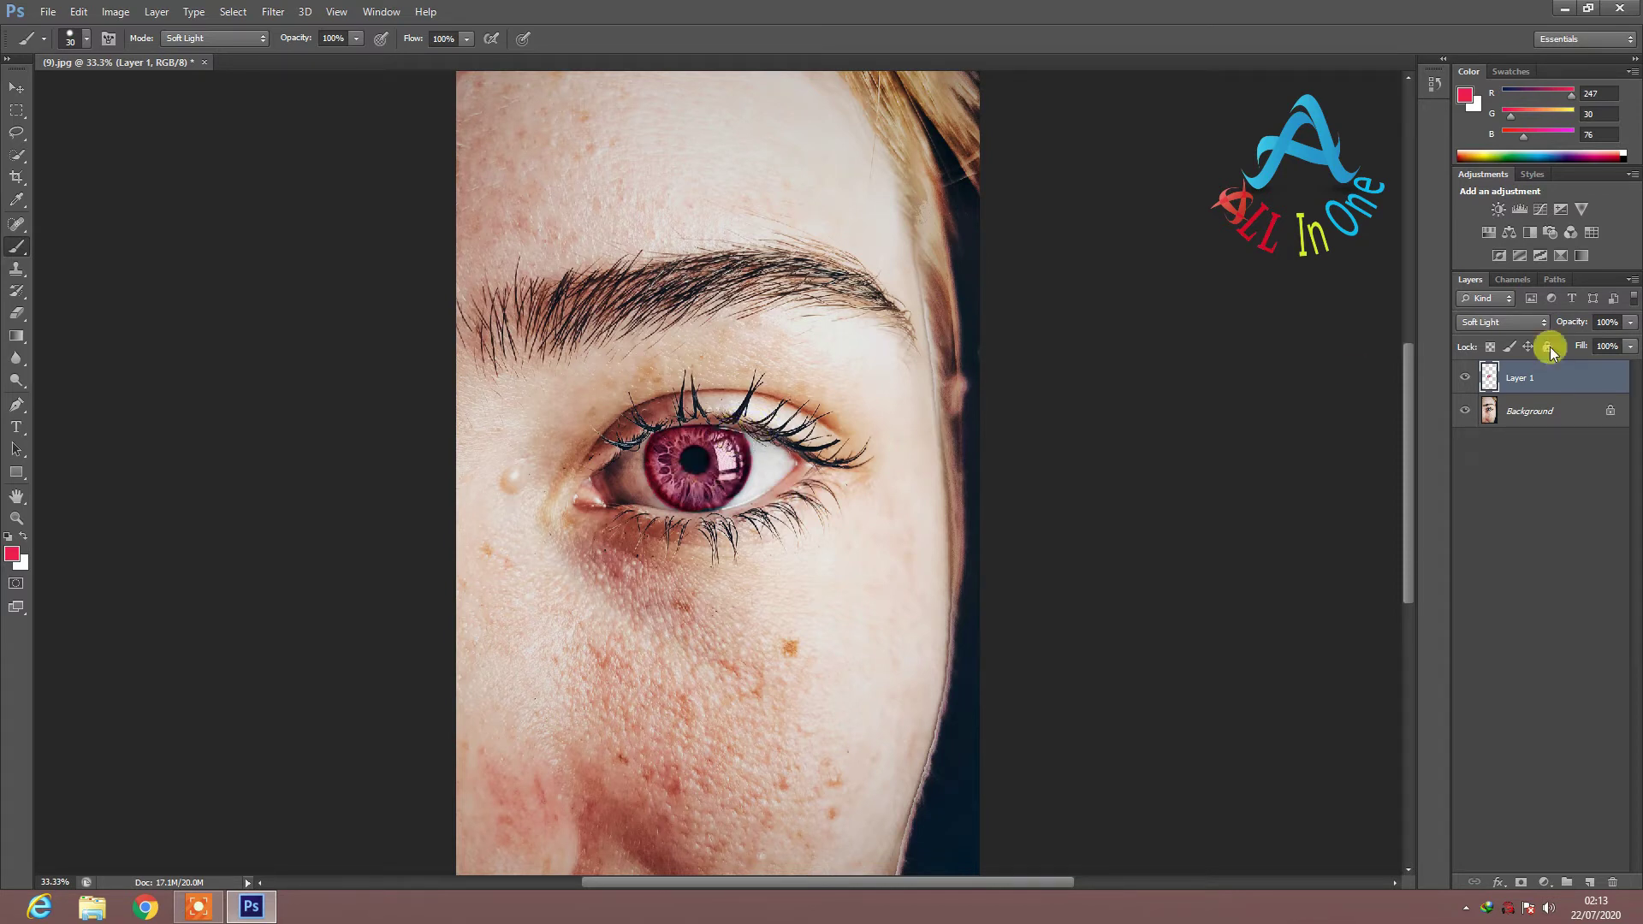
Step: Add a Hue/Saturation adjustment clipped to Layer 1 and start shifting its hue
{"action": "left_click", "coordinate": [1545, 882]}
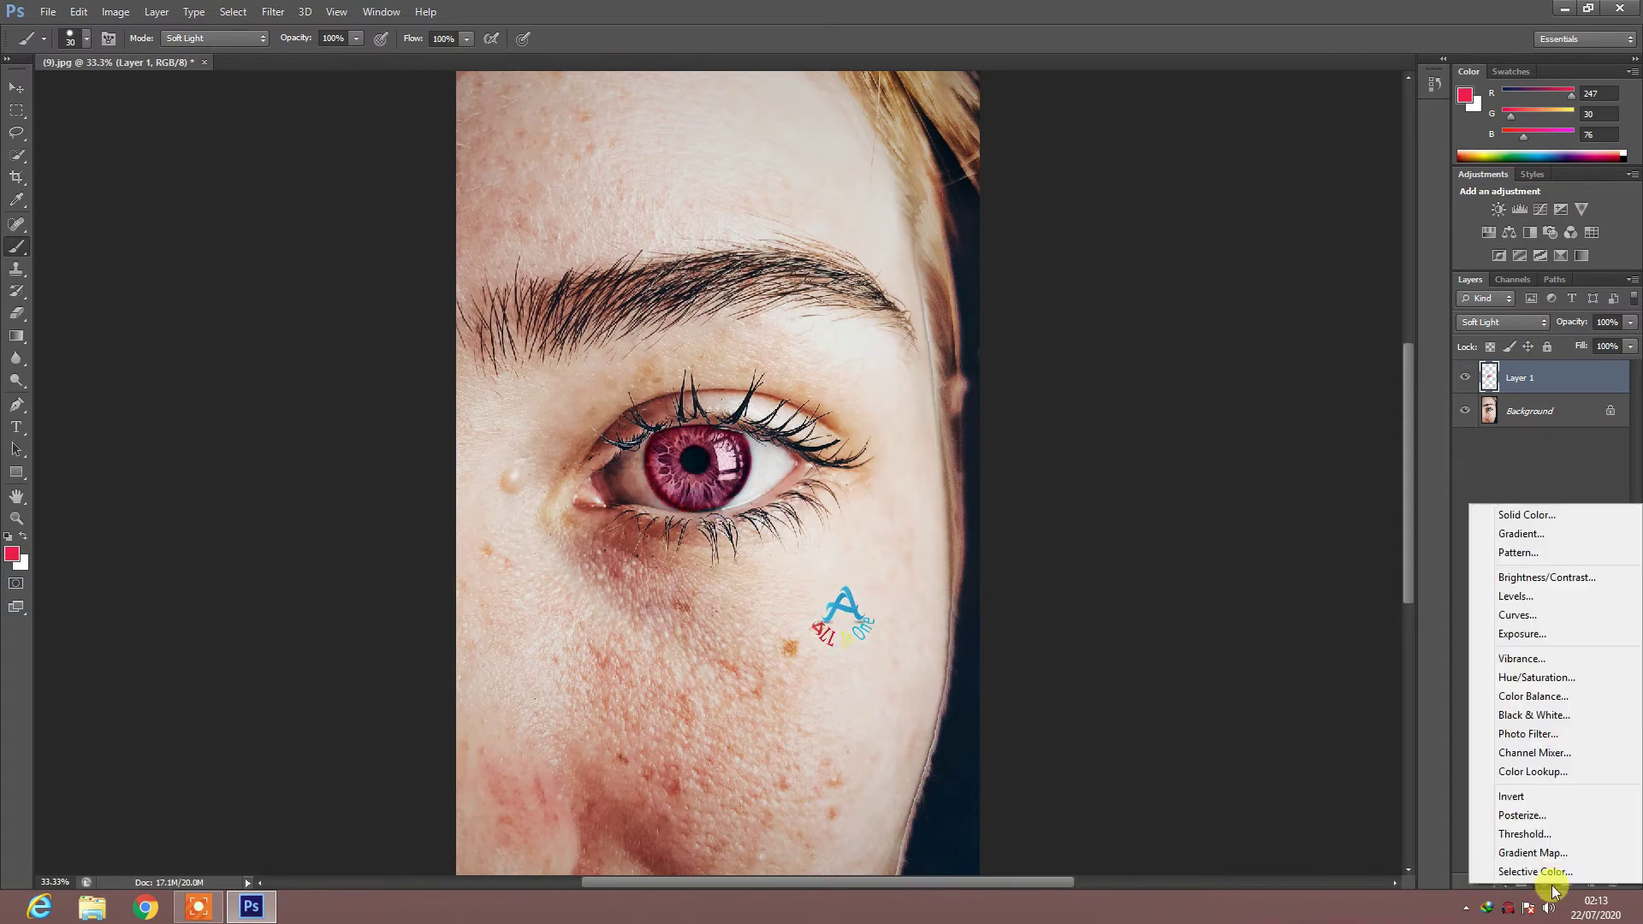
{"action": "left_click", "coordinate": [1561, 680]}
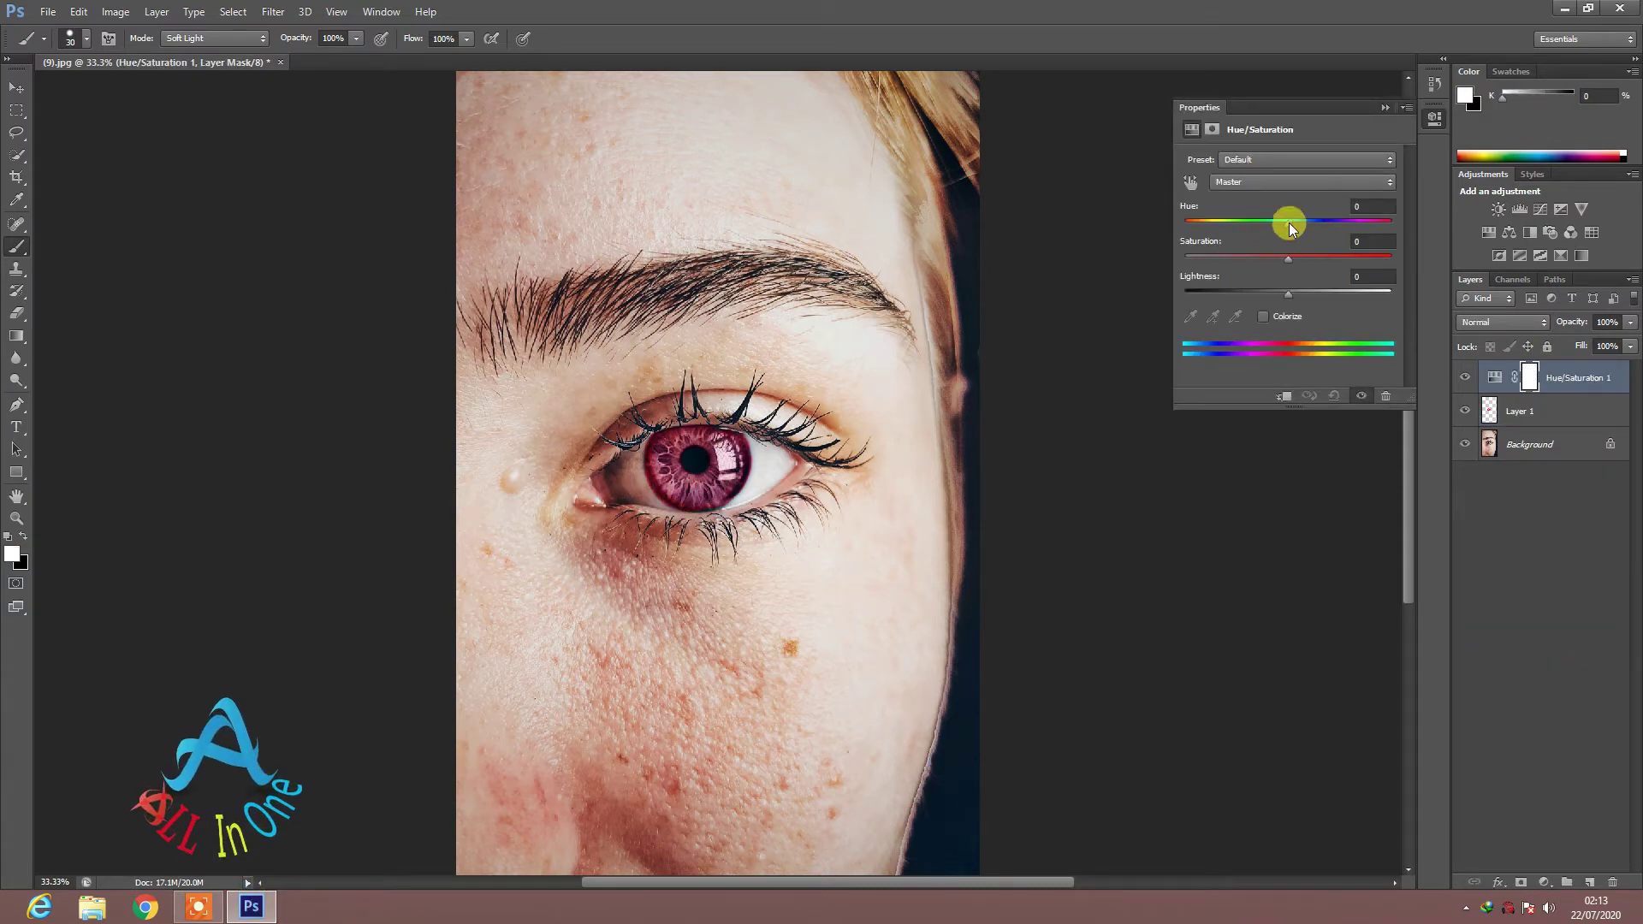
{"action": "left_click", "coordinate": [1283, 394]}
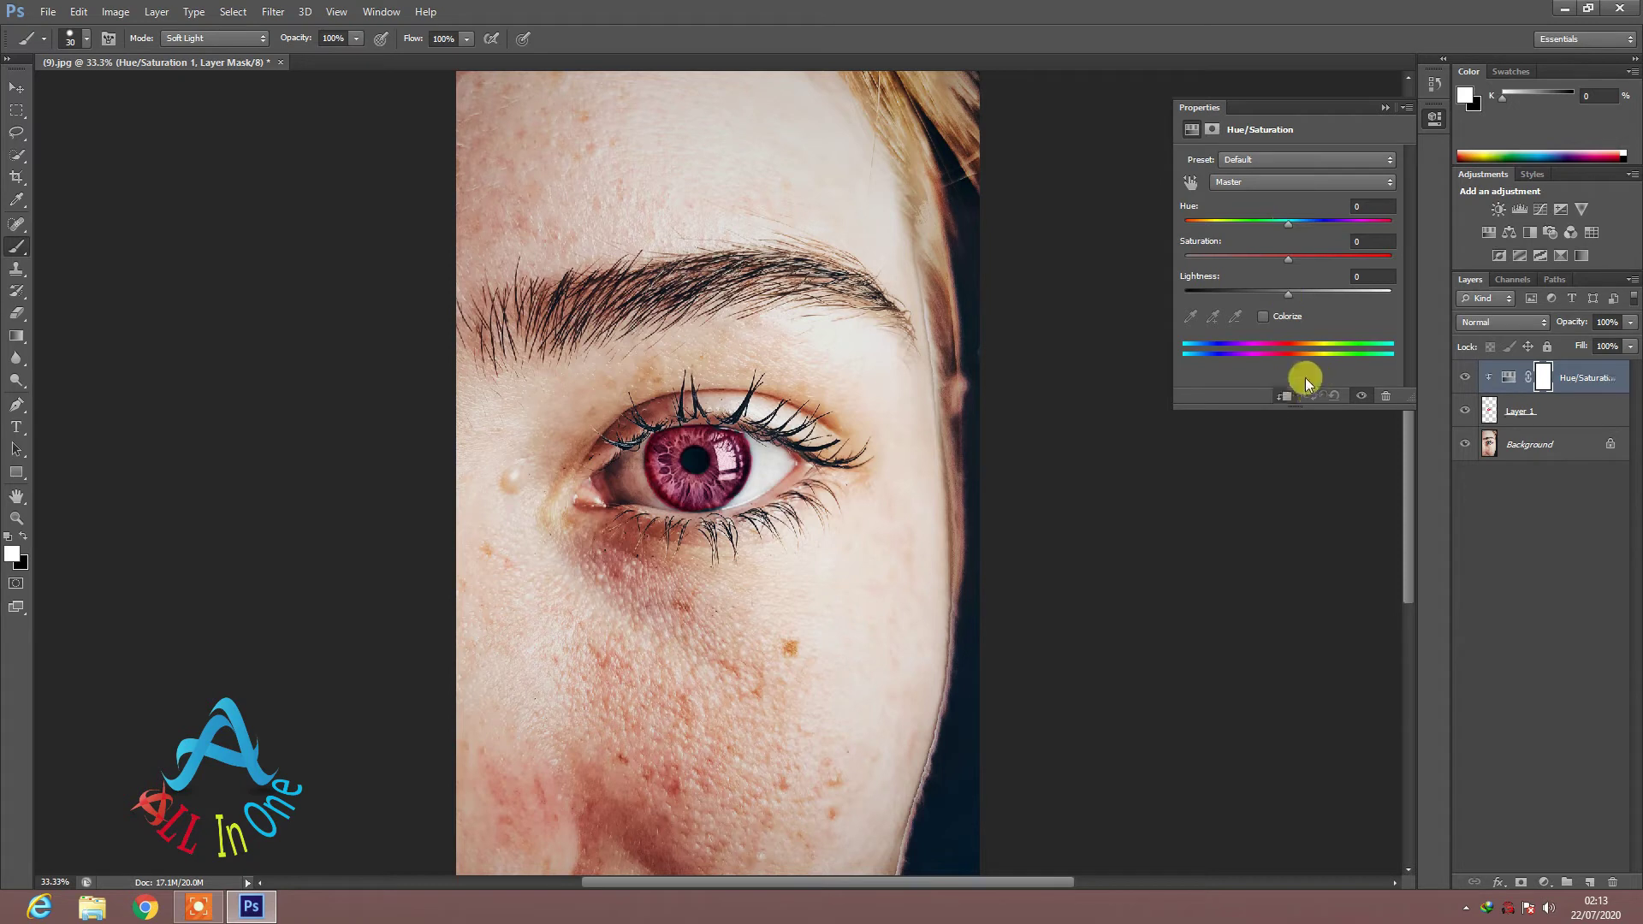
{"action": "mouse_move", "coordinate": [1290, 224]}
{"action": "left_mouse_down"}
{"action": "mouse_move", "coordinate": [1189, 224]}
{"action": "mouse_move", "coordinate": [1215, 224]}
{"action": "left_mouse_up"}
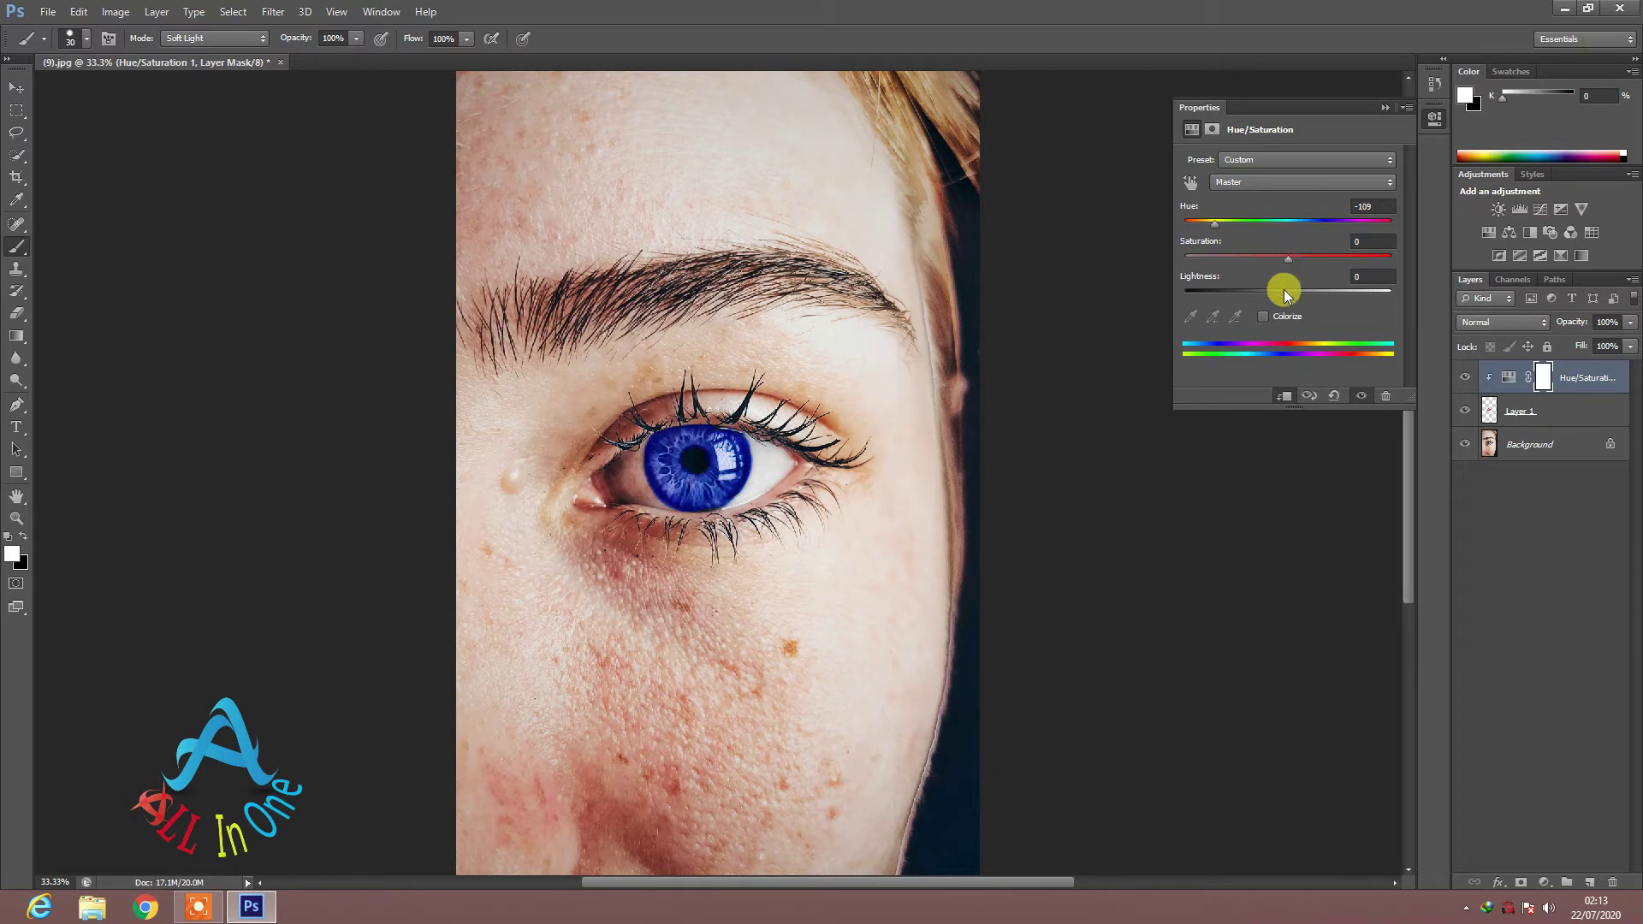
{"action": "left_click_drag", "start_coordinate": [1281, 295], "coordinate": [1276, 295]}
{"action": "left_click", "coordinate": [1290, 260]}
Step: Tune the iris to reddish-brown at Hue +14, Saturation -21, Lightness +2
{"action": "left_click_drag", "start_coordinate": [1216, 224], "coordinate": [1270, 228]}
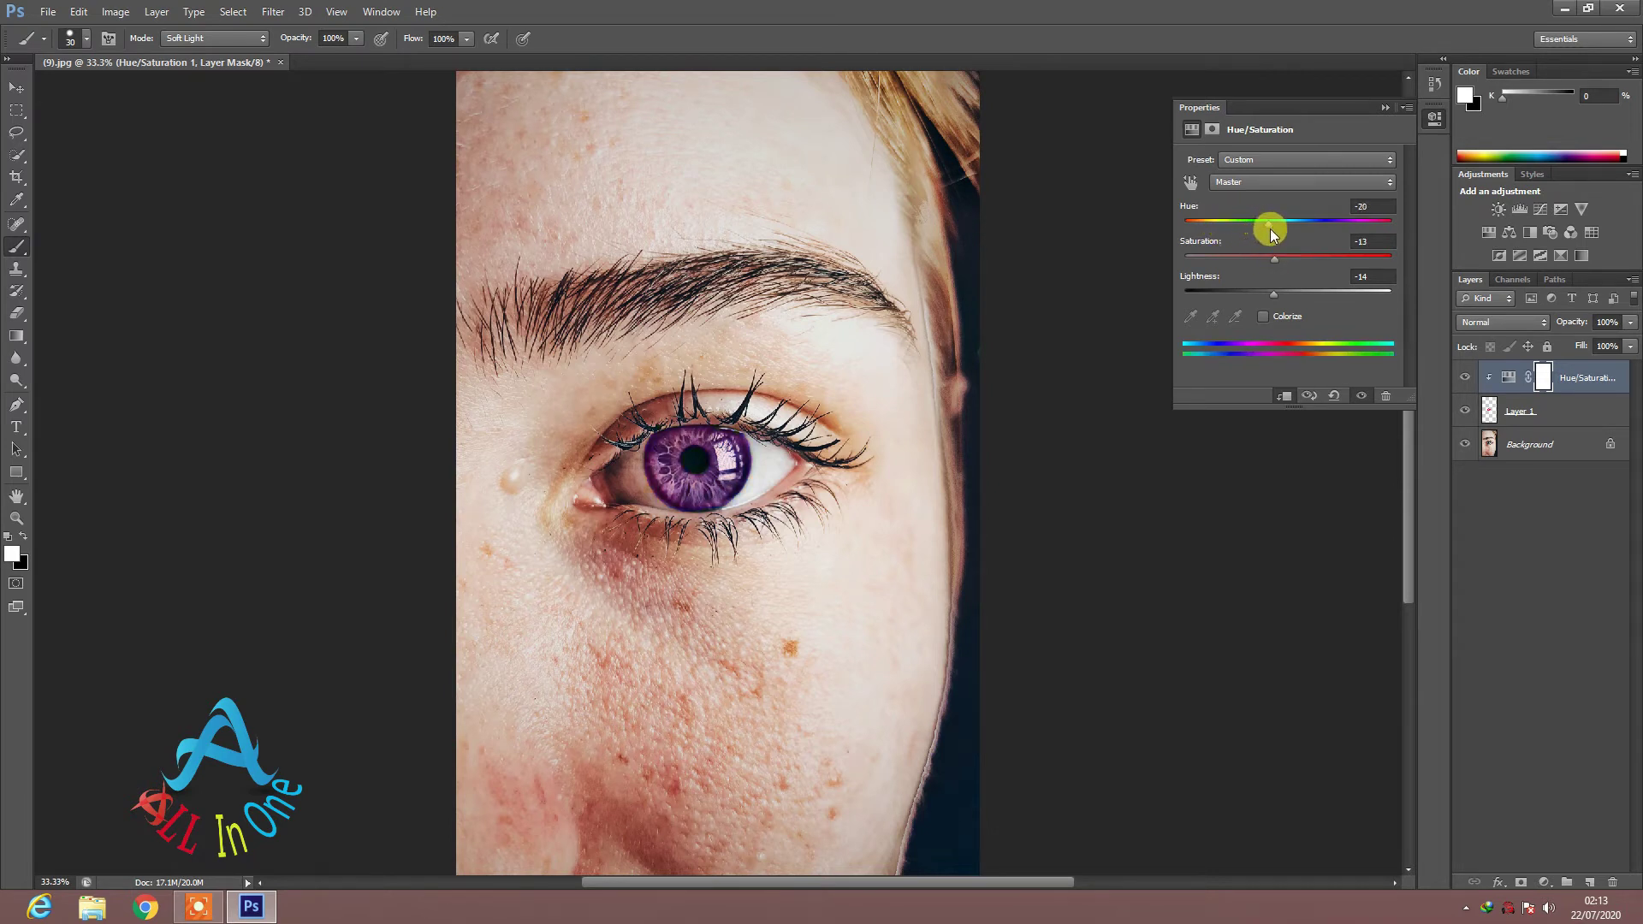
{"action": "mouse_move", "coordinate": [1287, 218]}
{"action": "left_mouse_down"}
{"action": "mouse_move", "coordinate": [1390, 218]}
{"action": "mouse_move", "coordinate": [1322, 220]}
{"action": "left_mouse_up"}
{"action": "mouse_move", "coordinate": [1292, 294]}
{"action": "left_mouse_down"}
{"action": "mouse_move", "coordinate": [1309, 290]}
{"action": "mouse_move", "coordinate": [1203, 291]}
{"action": "mouse_move", "coordinate": [1215, 297]}
{"action": "left_mouse_up"}
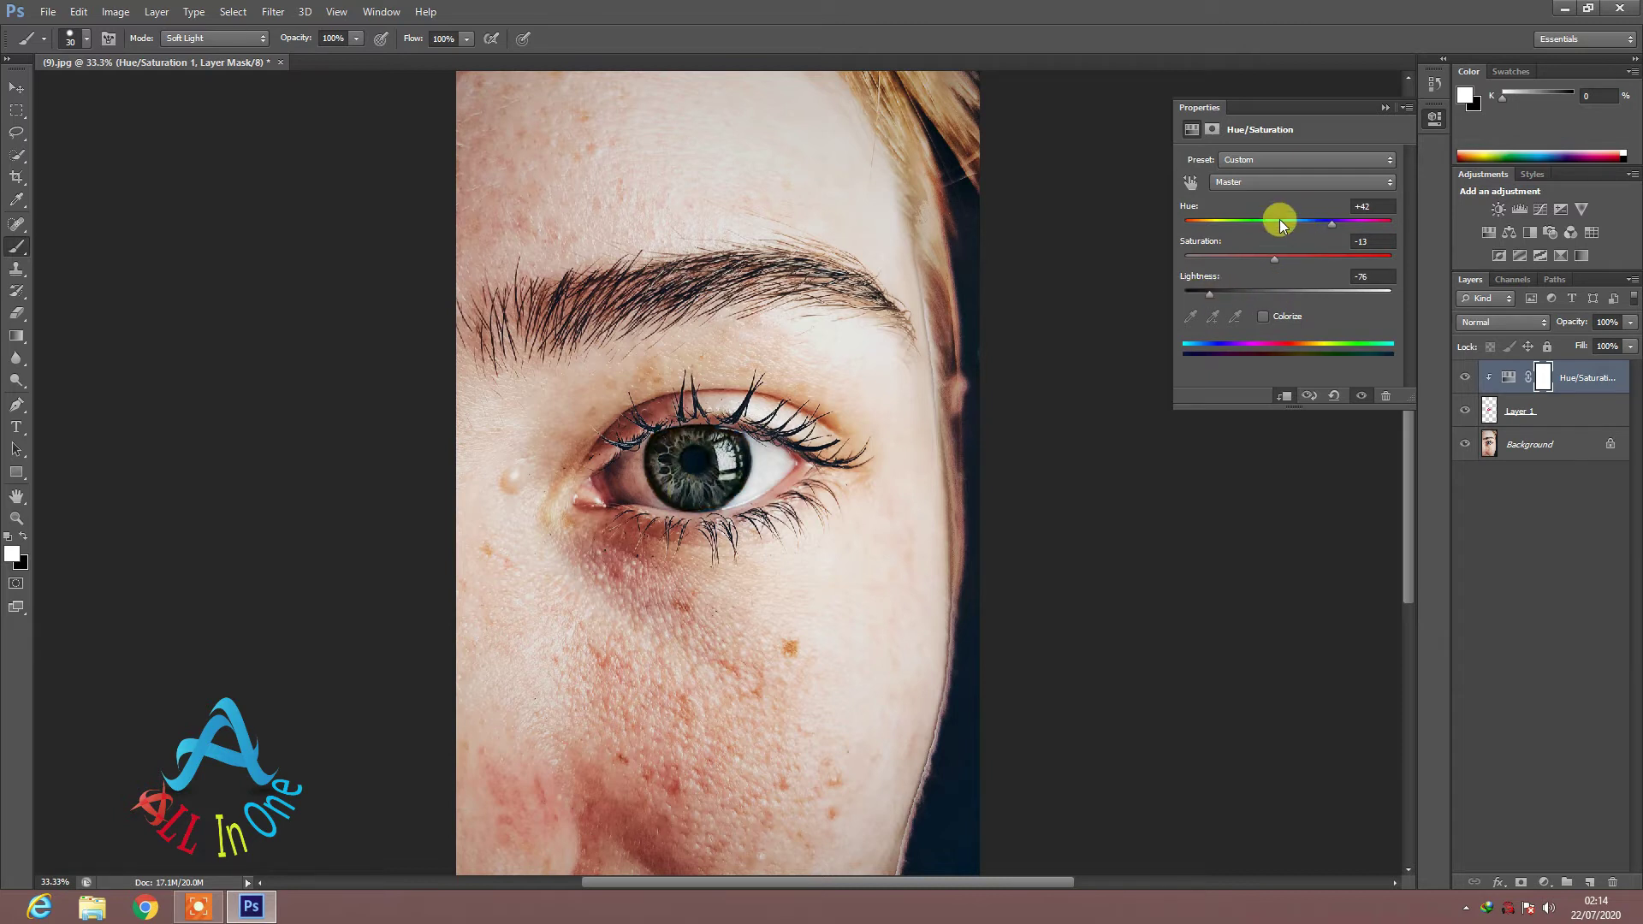
{"action": "left_click_drag", "start_coordinate": [1281, 231], "coordinate": [1305, 225]}
{"action": "left_click_drag", "start_coordinate": [1234, 295], "coordinate": [1321, 291]}
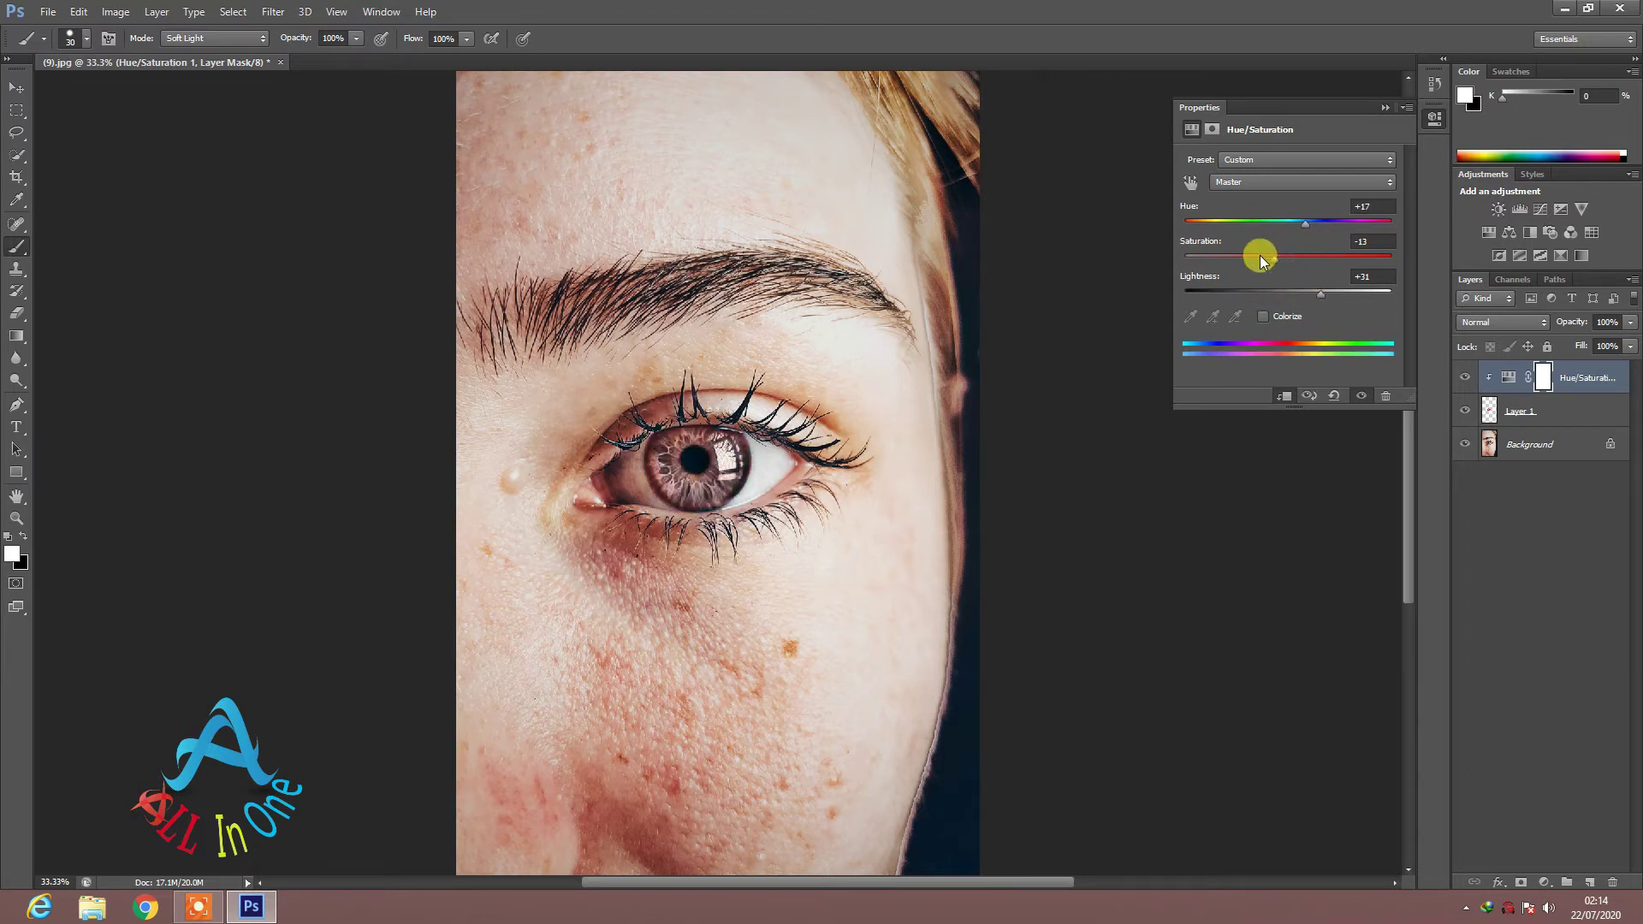
{"action": "left_click_drag", "start_coordinate": [1235, 259], "coordinate": [1354, 261]}
{"action": "mouse_move", "coordinate": [1272, 230]}
{"action": "left_mouse_down"}
{"action": "mouse_move", "coordinate": [1192, 224]}
{"action": "mouse_move", "coordinate": [1361, 231]}
{"action": "mouse_move", "coordinate": [1266, 257]}
{"action": "left_mouse_up"}
{"action": "left_click", "coordinate": [1290, 292]}
{"action": "mouse_move", "coordinate": [1333, 223]}
{"action": "left_mouse_down"}
{"action": "mouse_move", "coordinate": [1367, 223]}
{"action": "mouse_move", "coordinate": [1308, 224]}
{"action": "left_mouse_up"}
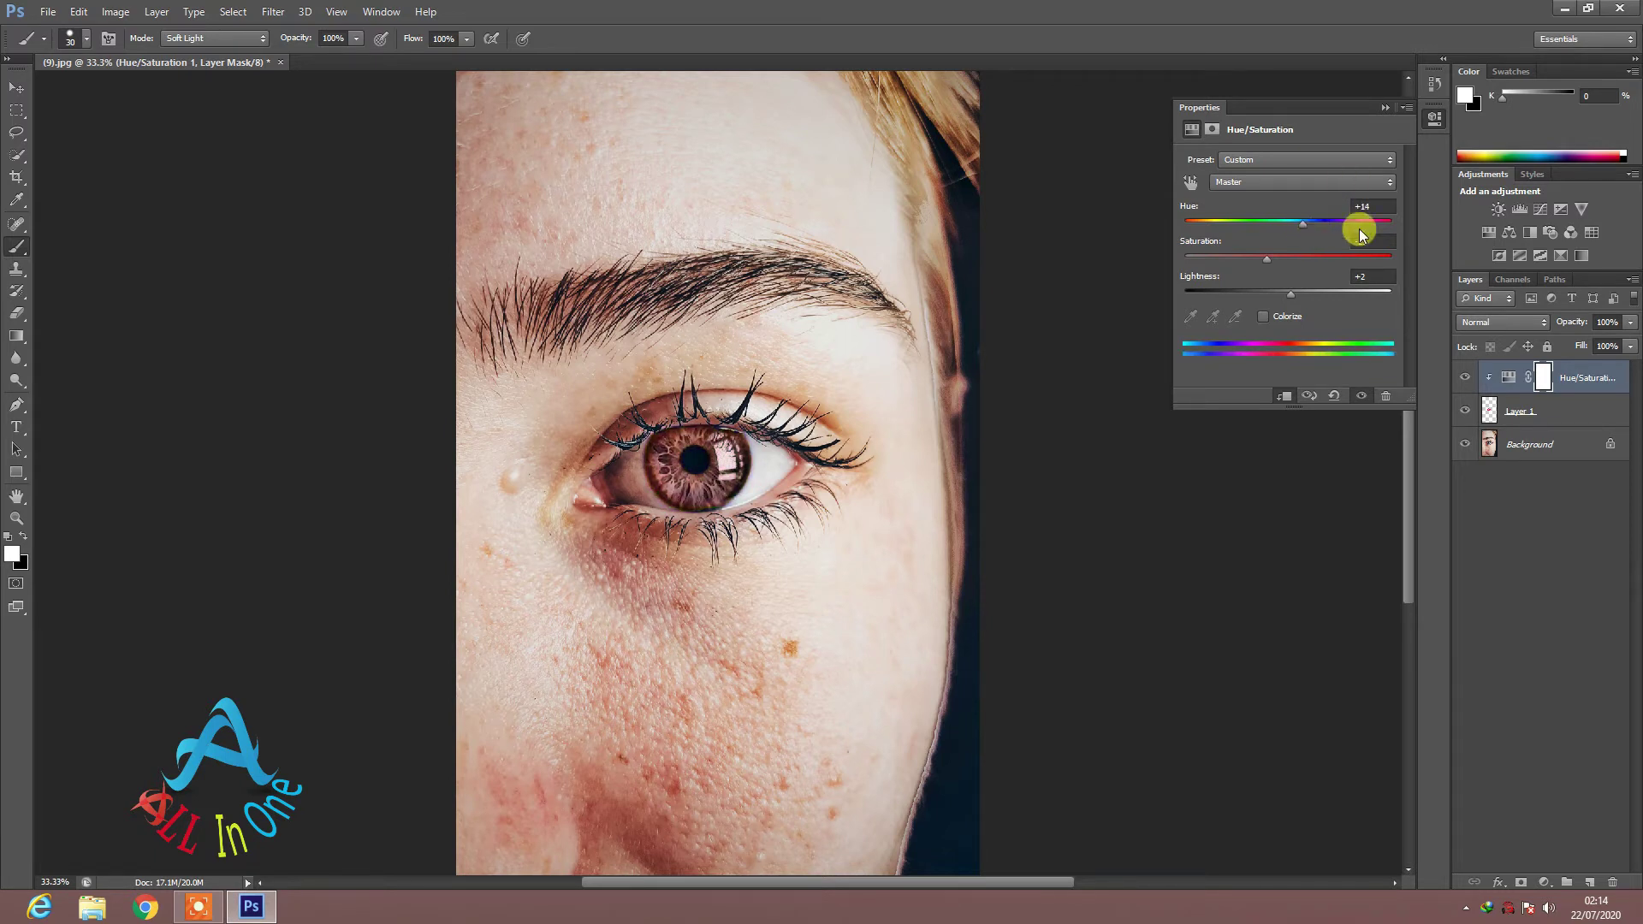
Step: Compare before and after, leaving Layer 1 and Hue/Saturation 1 hidden to show the original blue iris
{"action": "left_click", "coordinate": [1386, 107]}
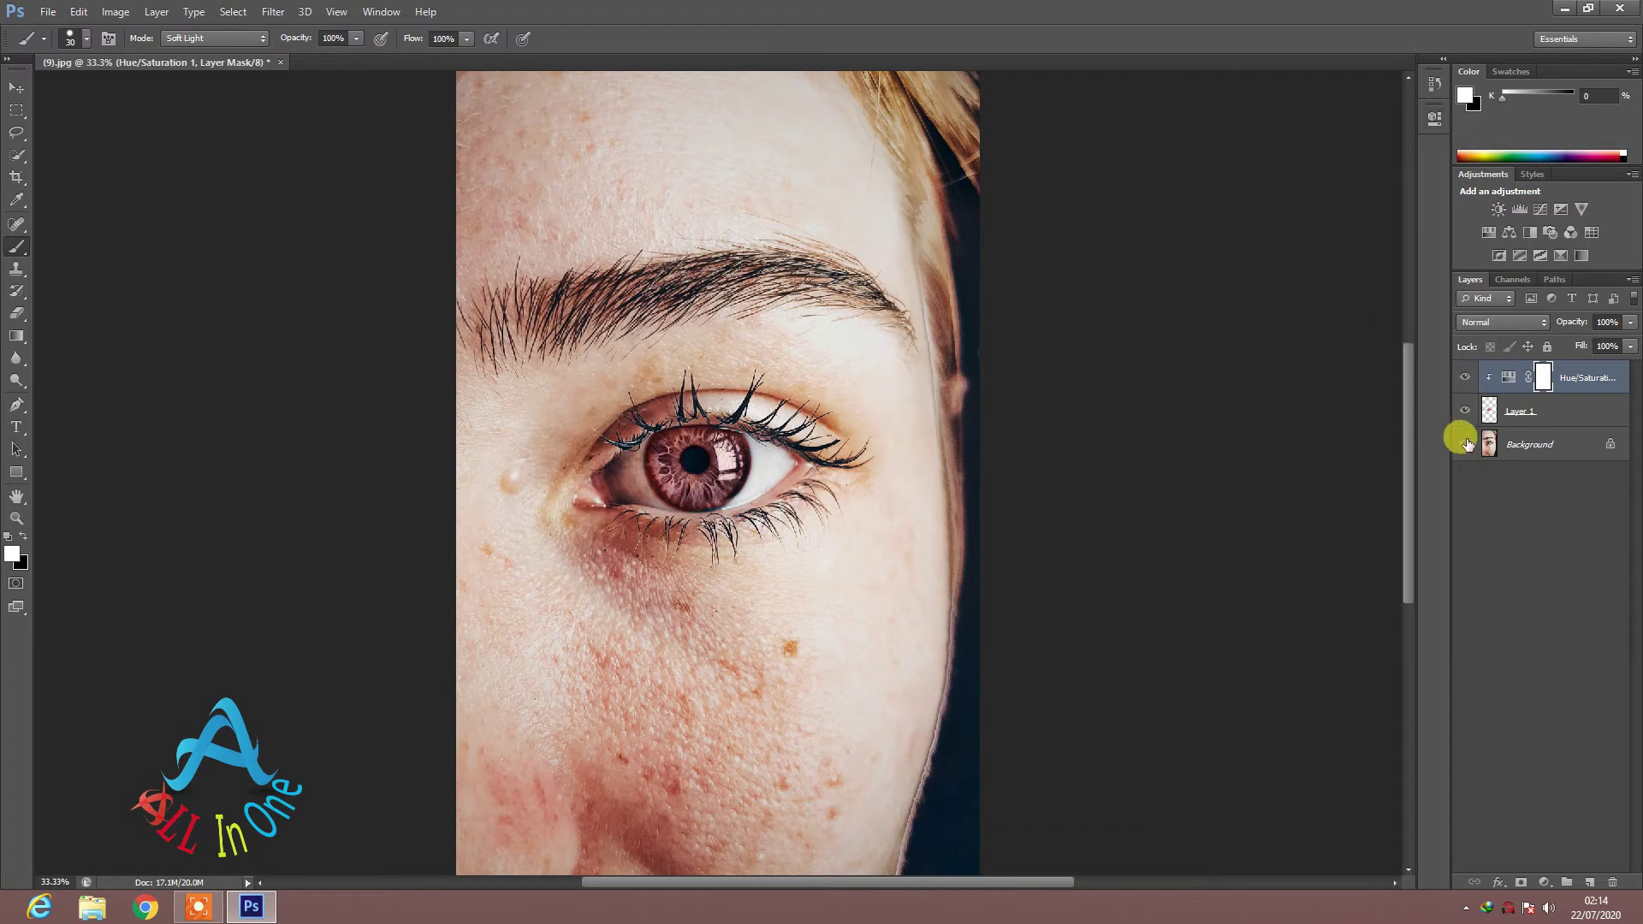
{"action": "left_click", "coordinate": [1465, 411]}
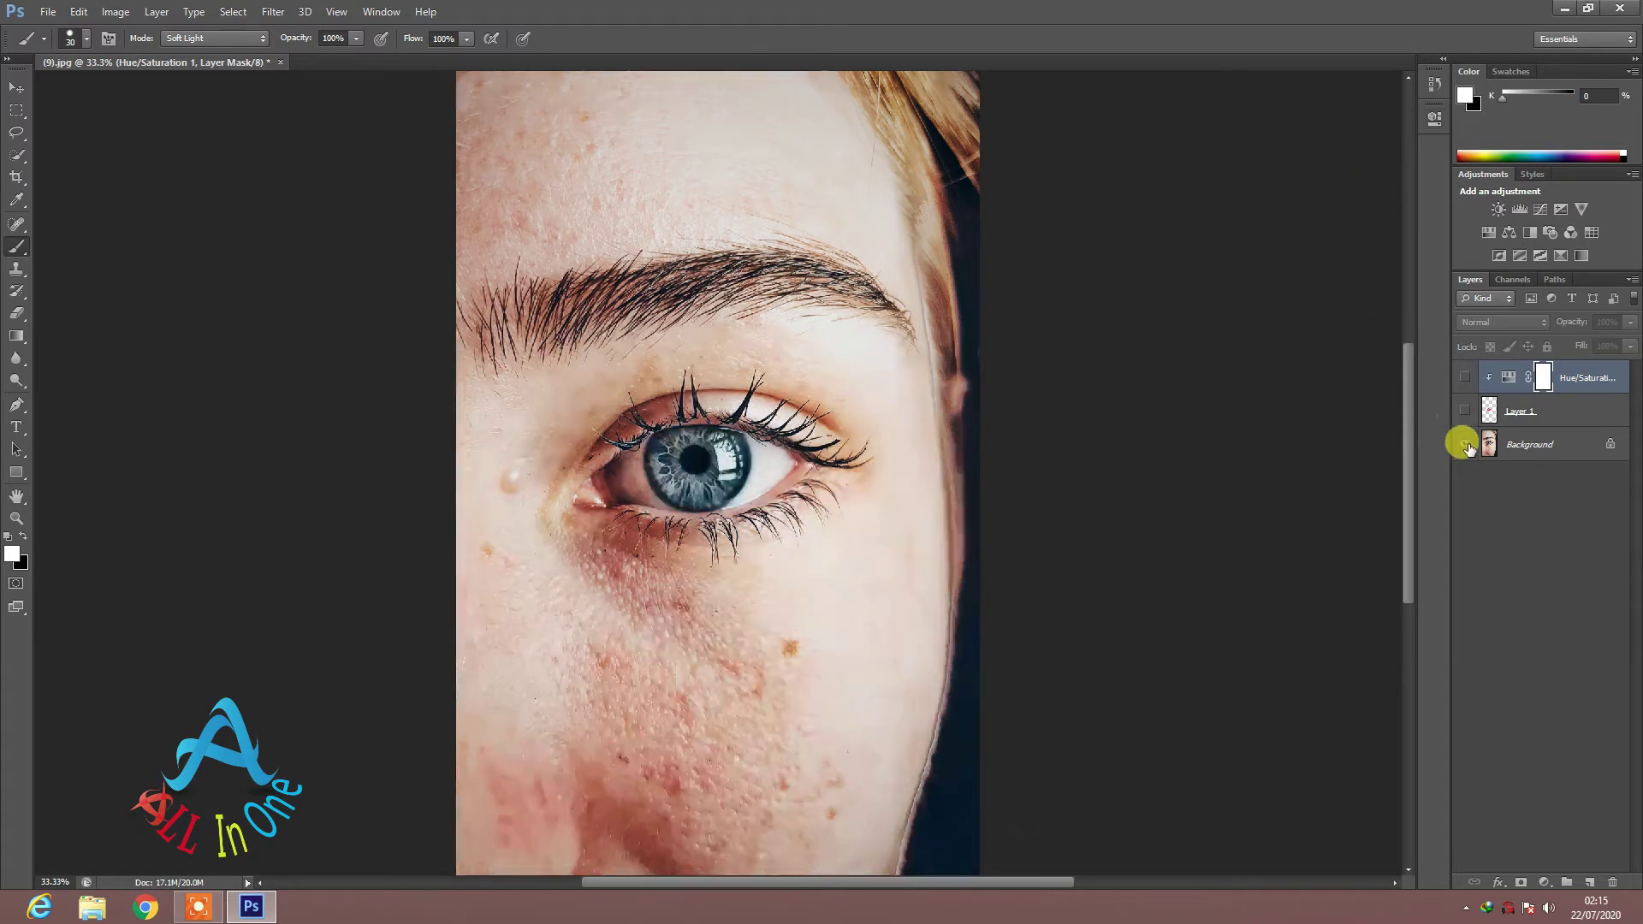
{"action": "left_click", "coordinate": [1467, 378]}
{"action": "left_click", "coordinate": [1468, 378]}
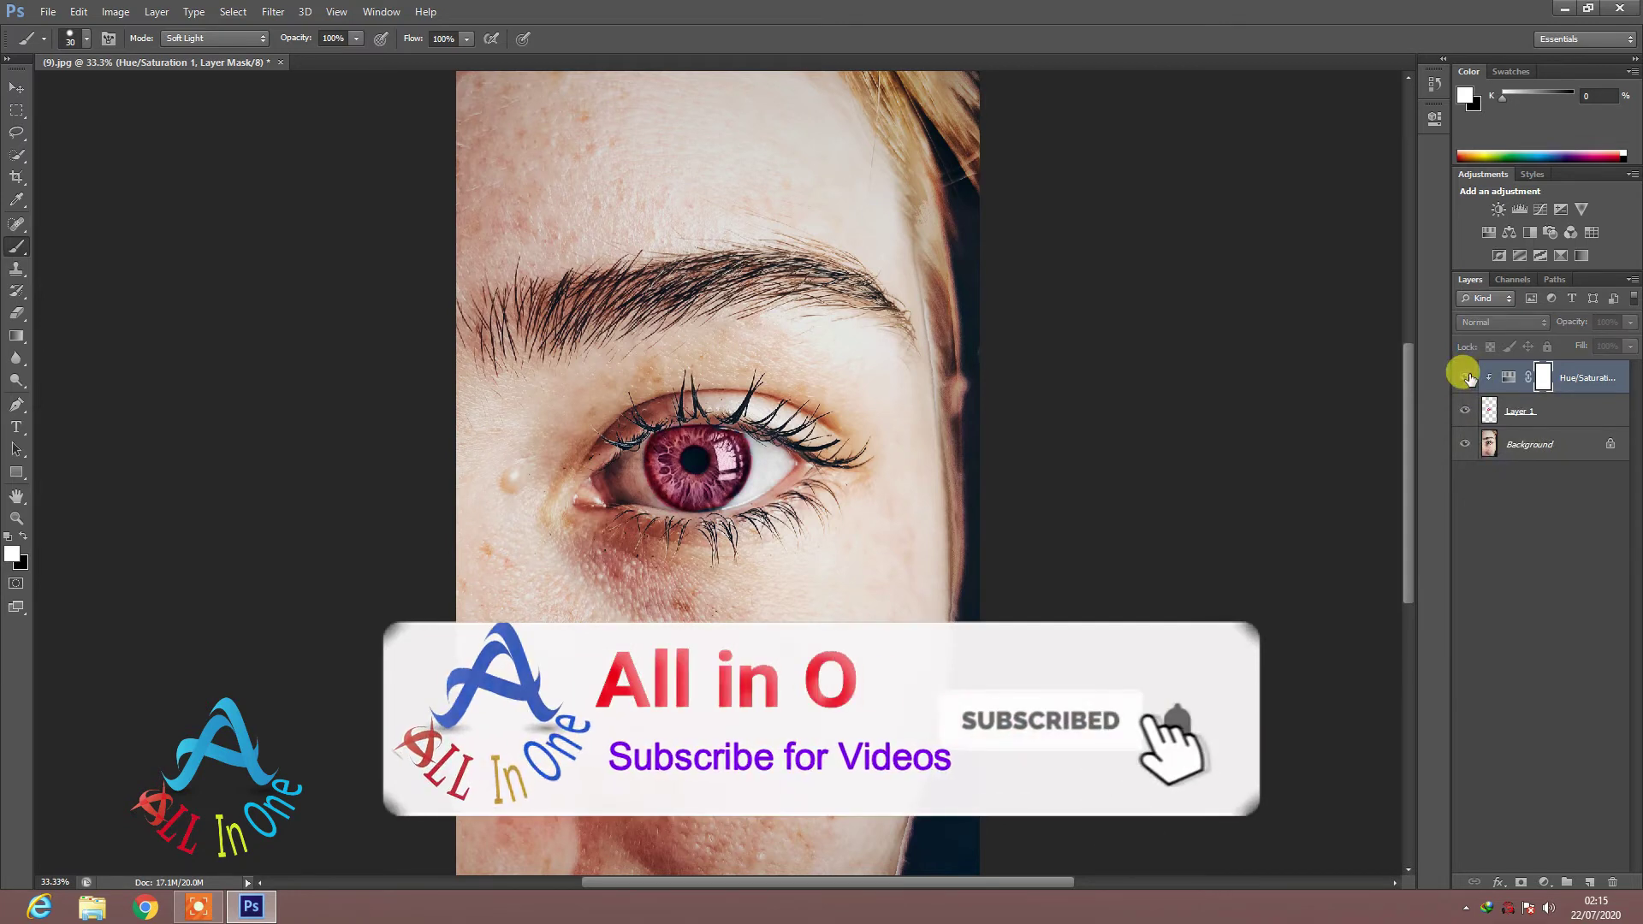
{"action": "left_click", "coordinate": [1465, 411]}
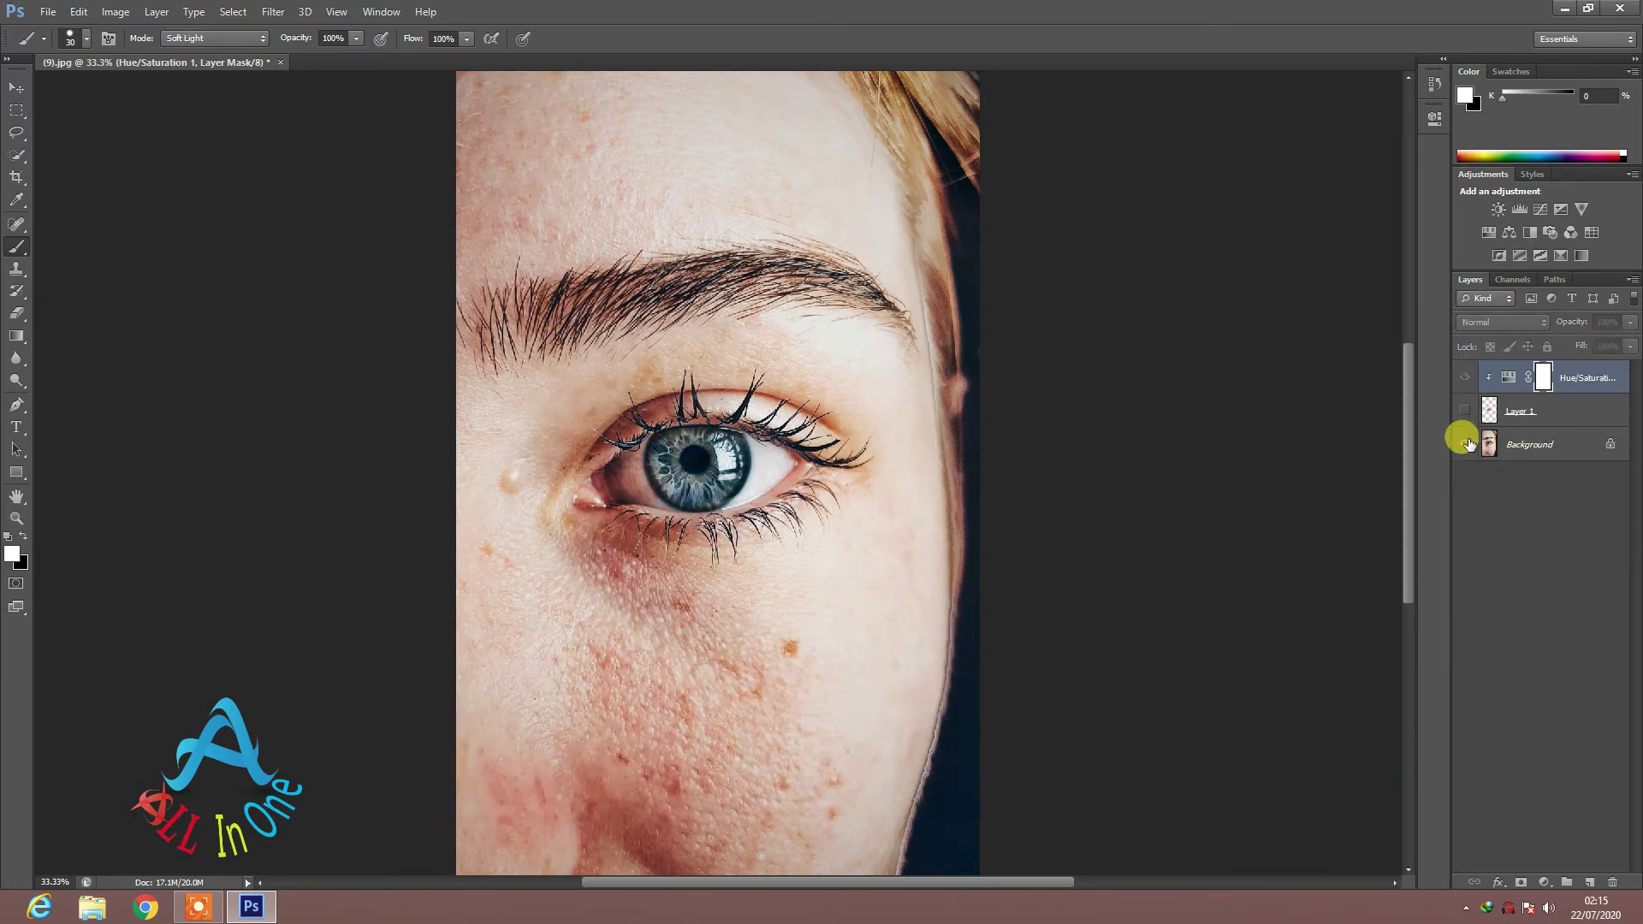
{"action": "left_click", "coordinate": [47, 11]}
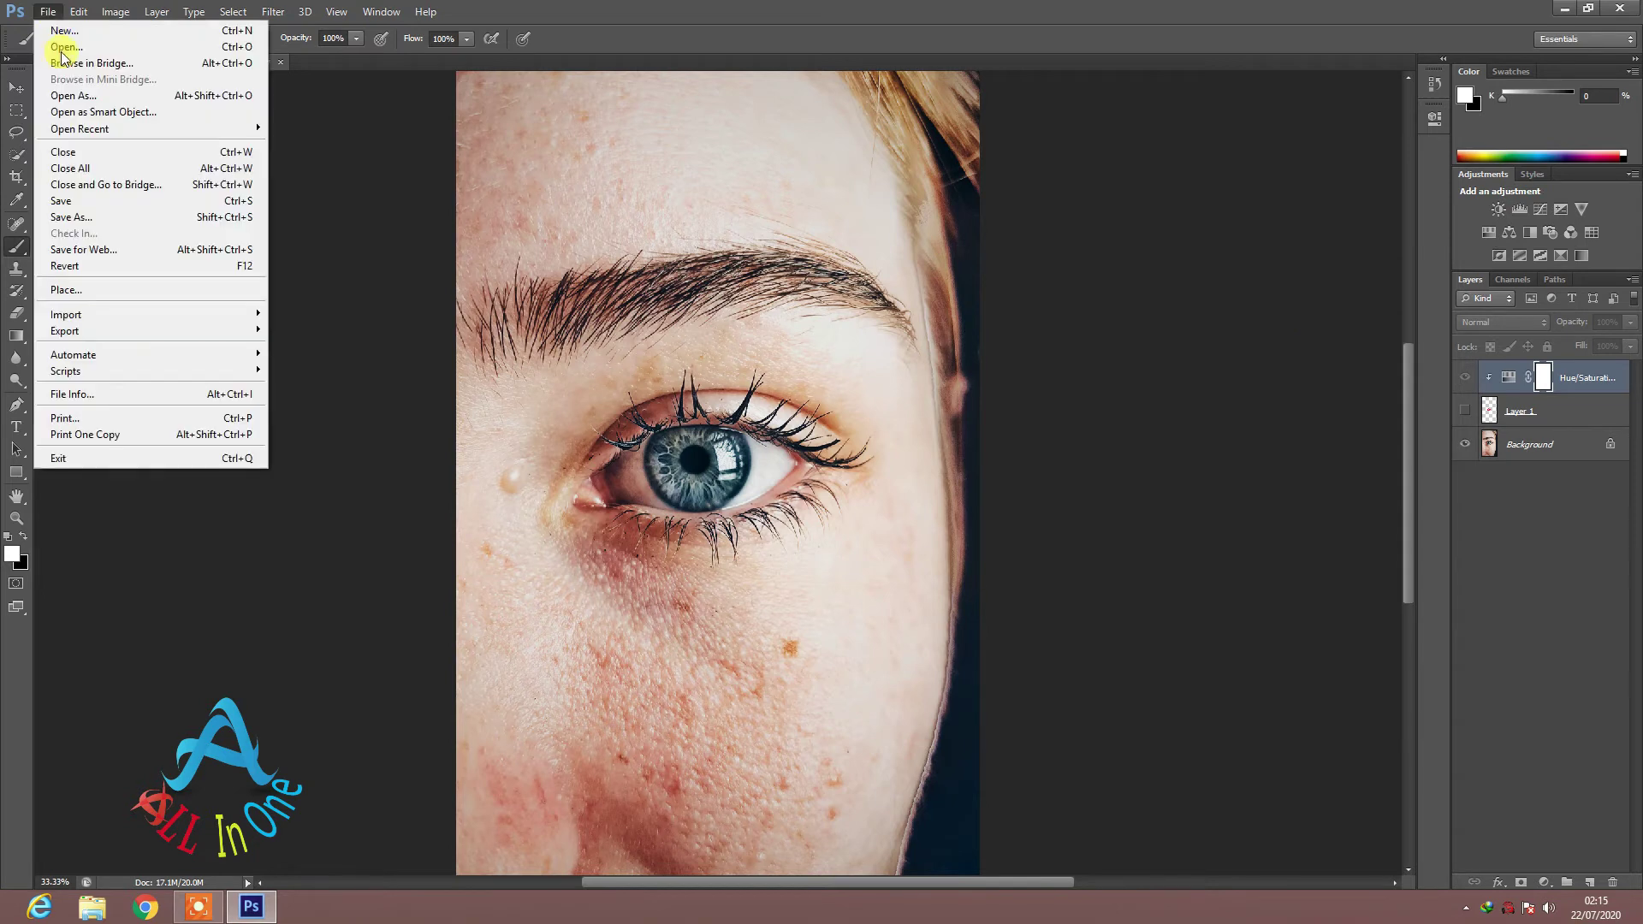
Step: Discard changes to the current eye photo and open (10).jpg, the brown-eyed headscarf portrait
{"action": "left_click", "coordinate": [85, 158]}
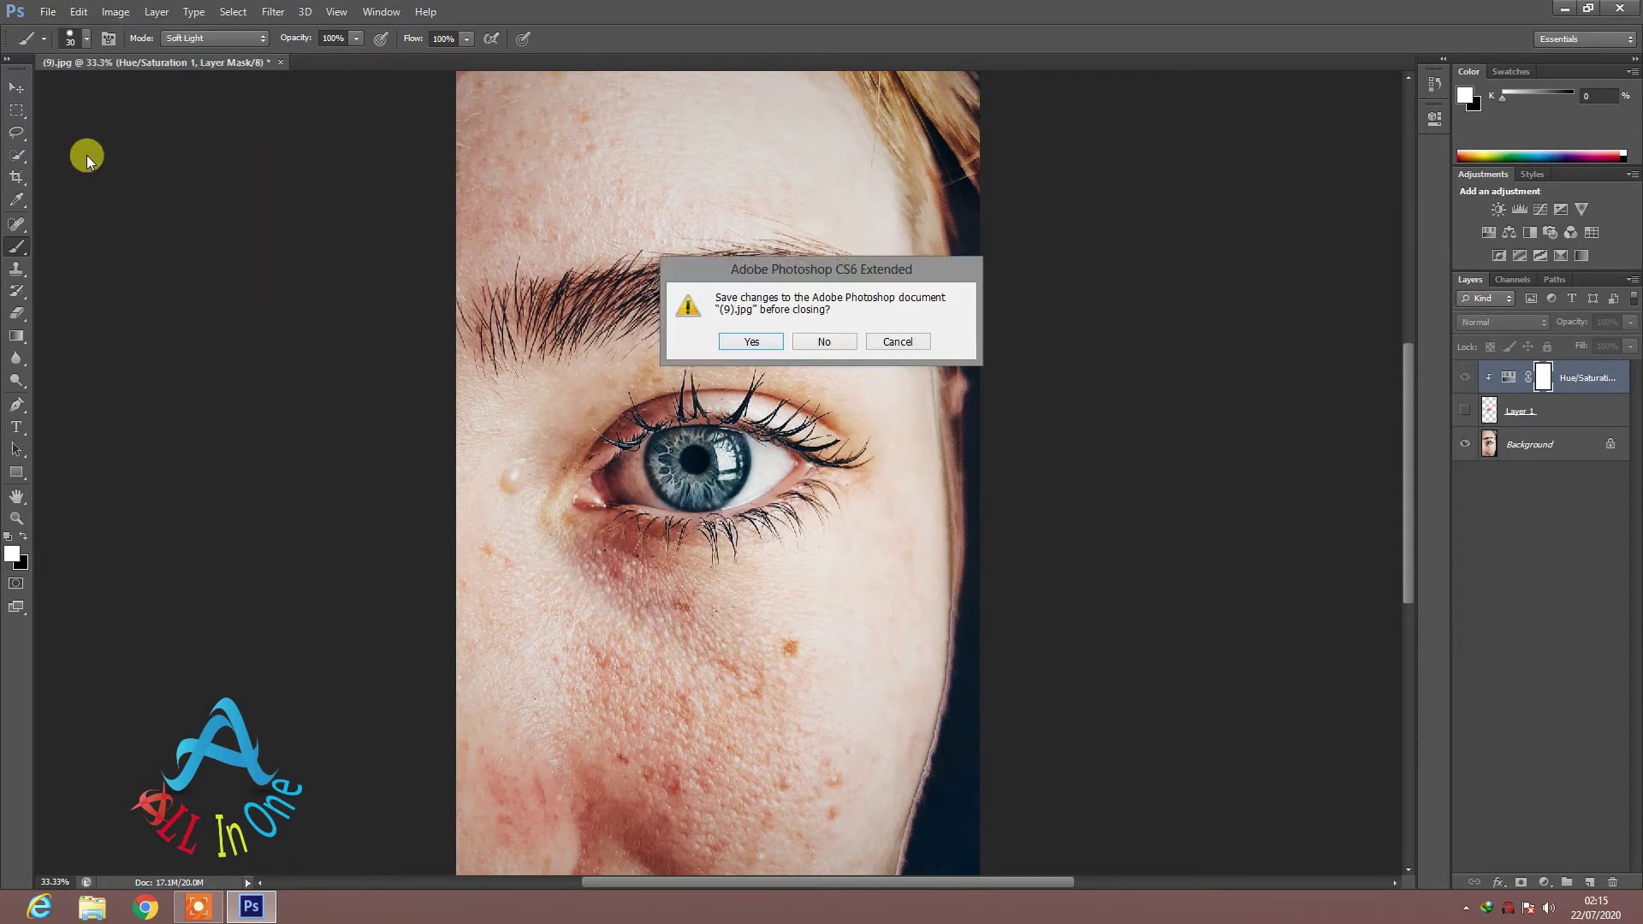
{"action": "left_click", "coordinate": [827, 337]}
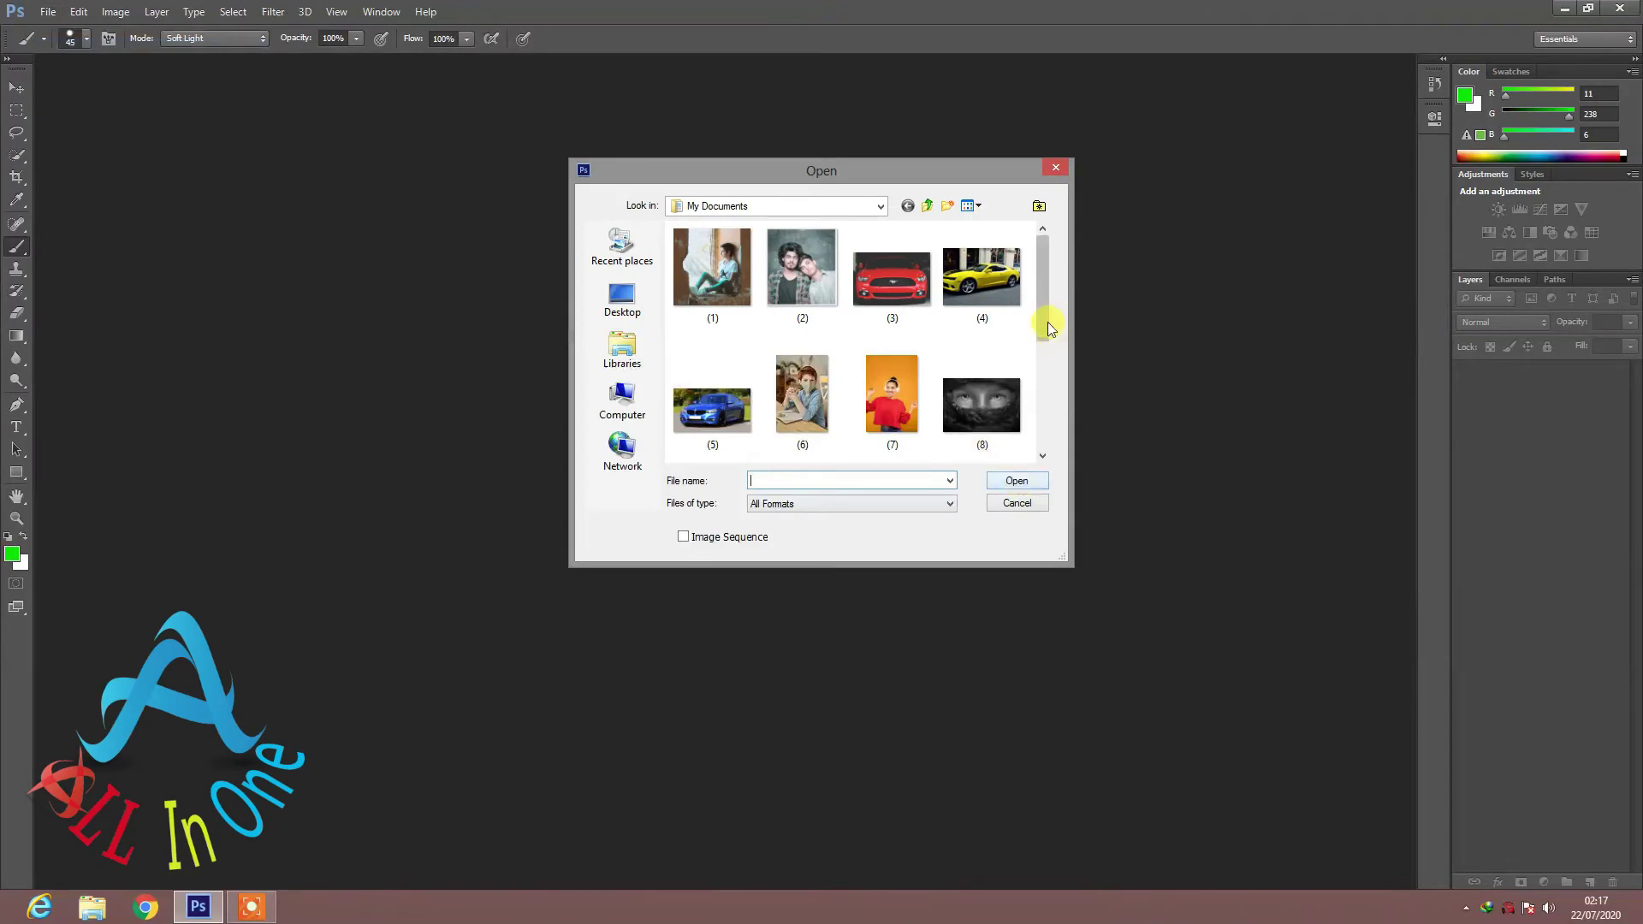
{"action": "left_click_drag", "start_coordinate": [1048, 321], "coordinate": [1048, 419]}
{"action": "left_click", "coordinate": [809, 342]}
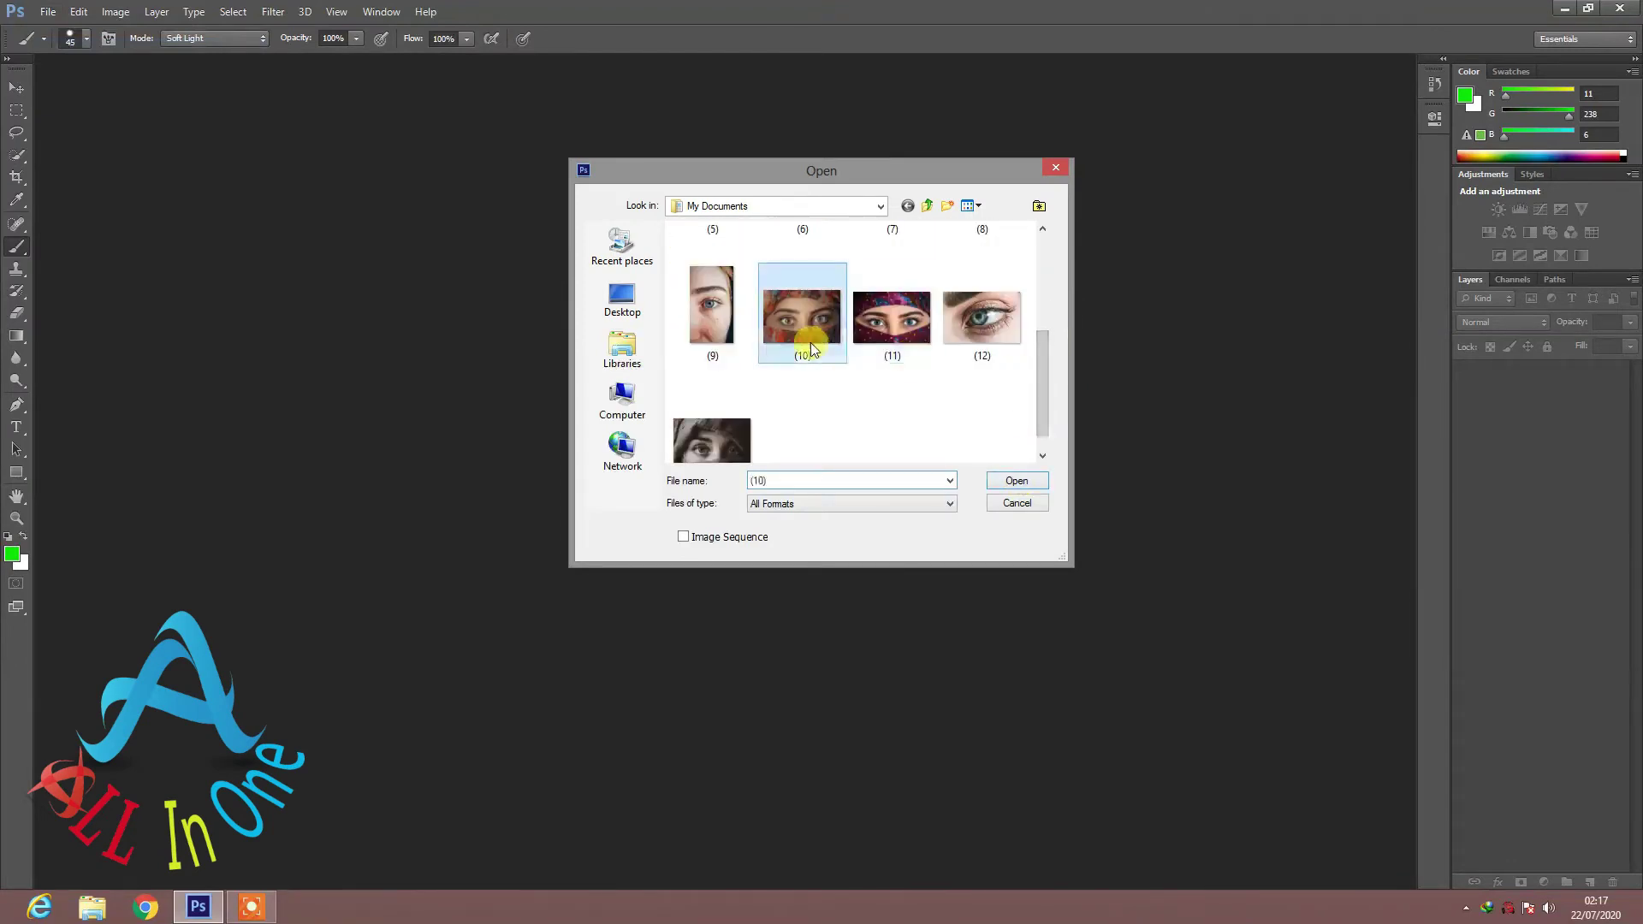
{"action": "double_click", "coordinate": [800, 335]}
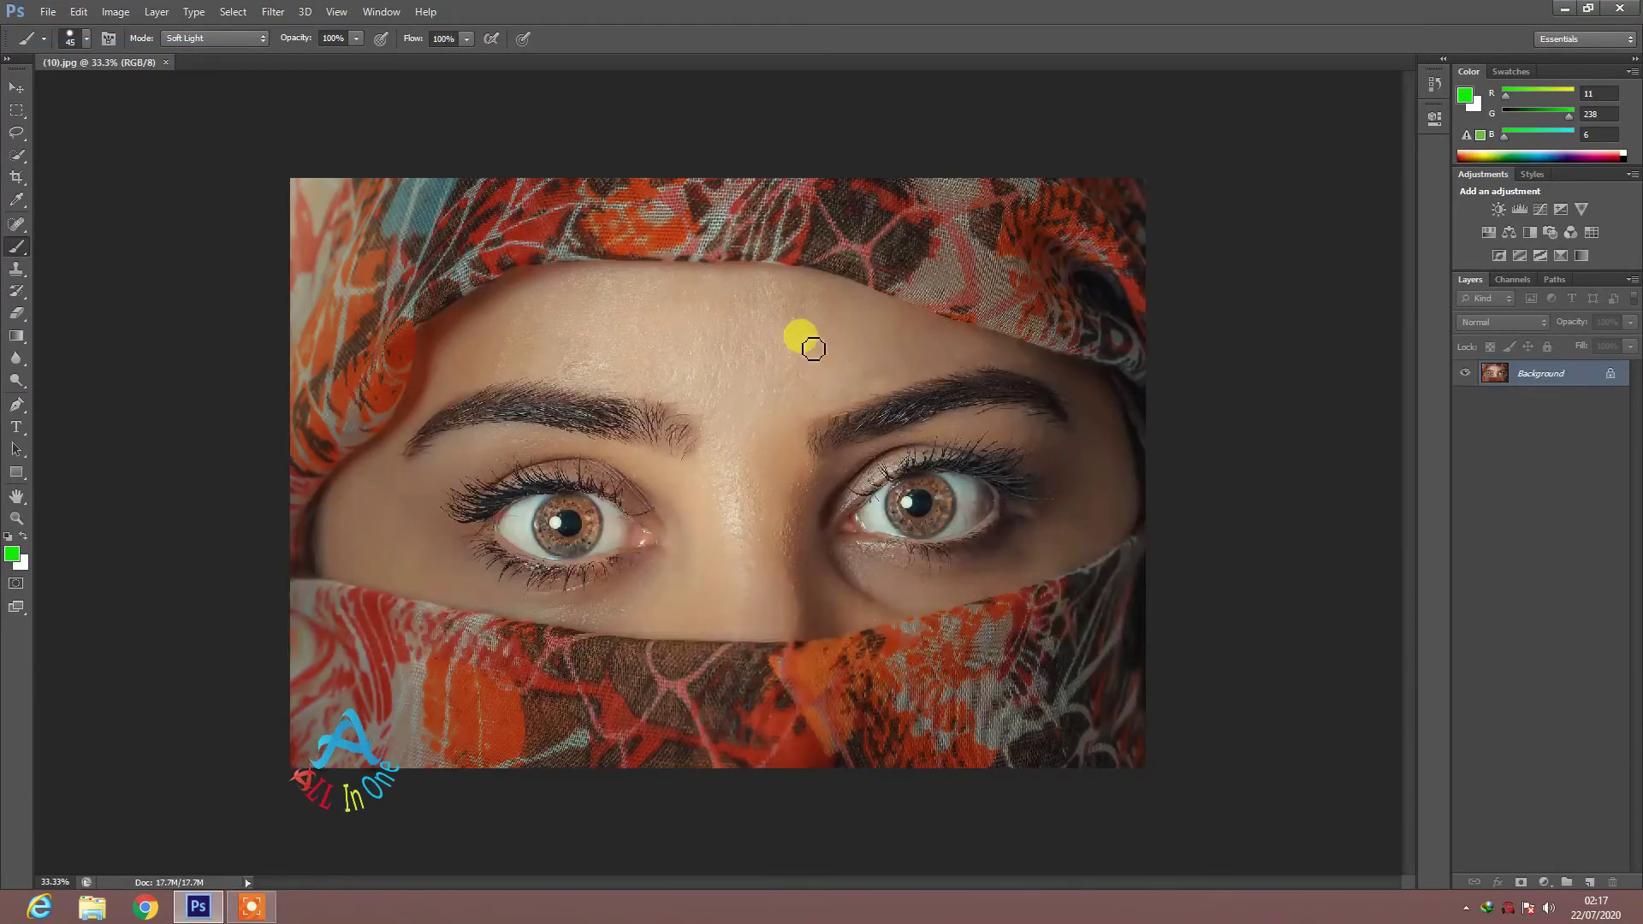
Step: Zoom to 50% and add an empty Layer 1 for painting, with brush size 80
{"action": "key", "text": "ctrl+plus"}
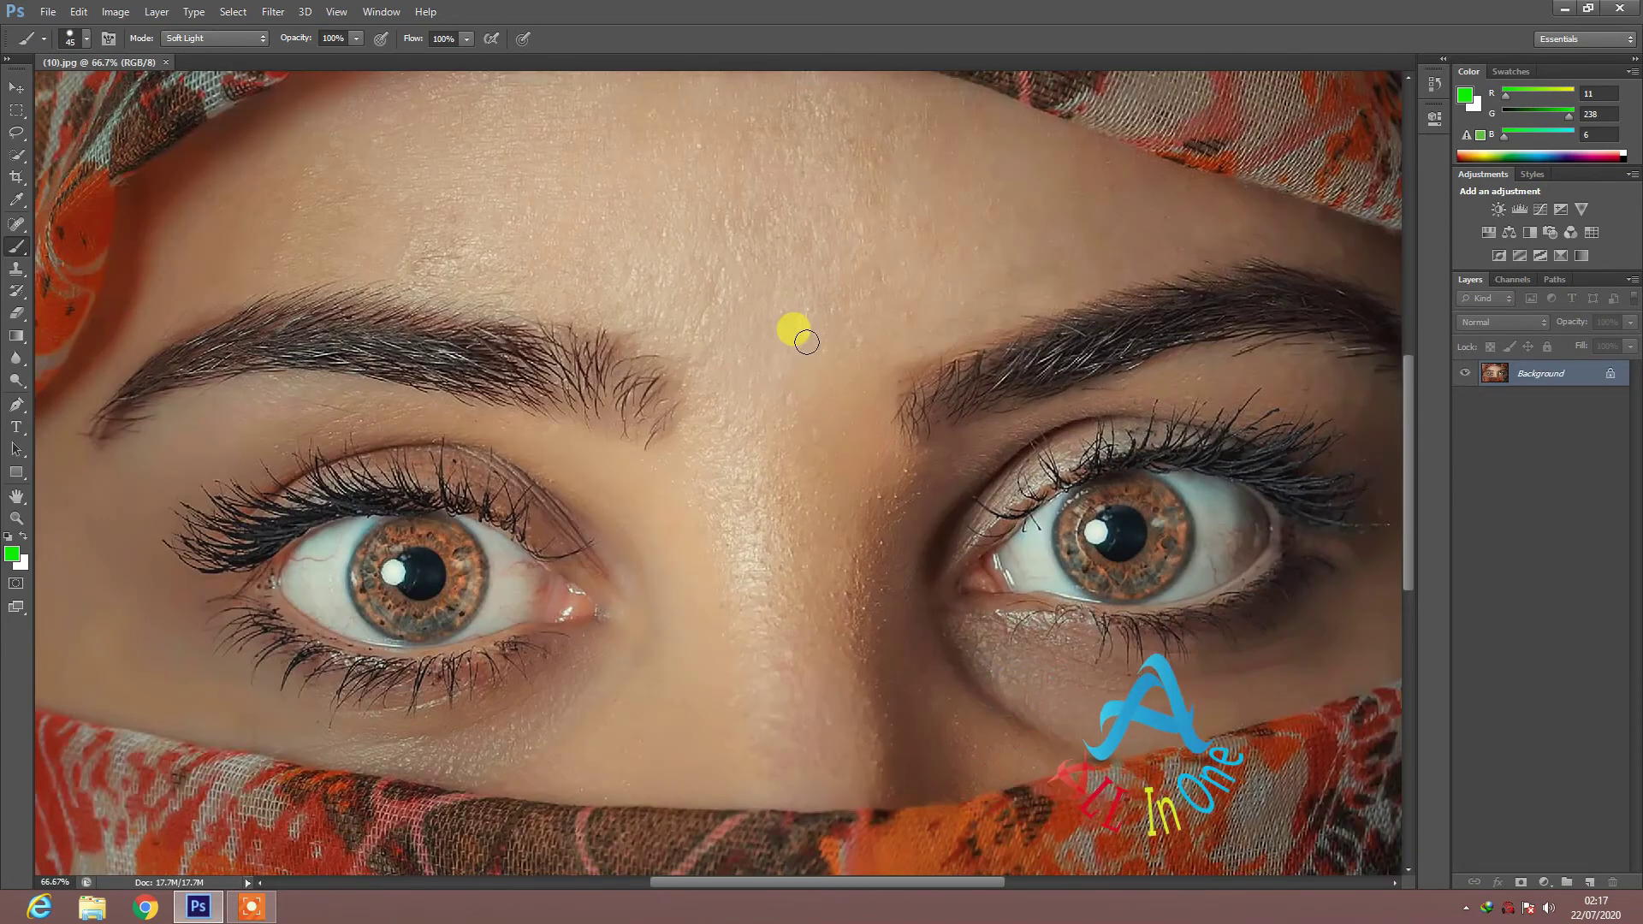
{"action": "key", "text": "ctrl+minus"}
{"action": "key", "text": "ctrl+minus"}
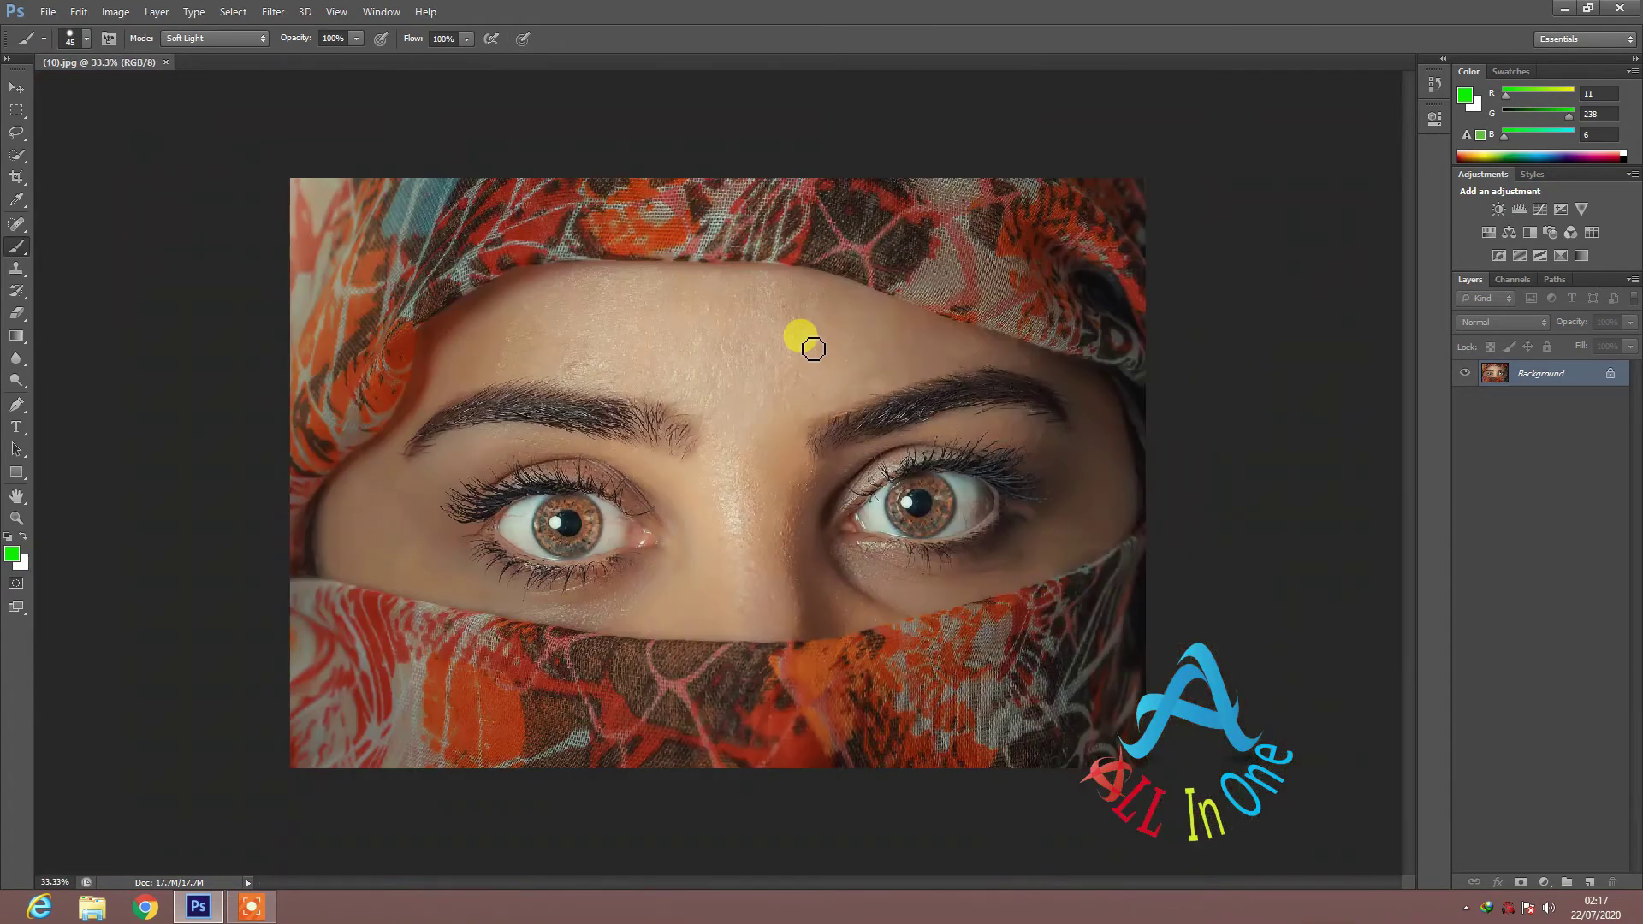
{"action": "key", "text": "ctrl+plus"}
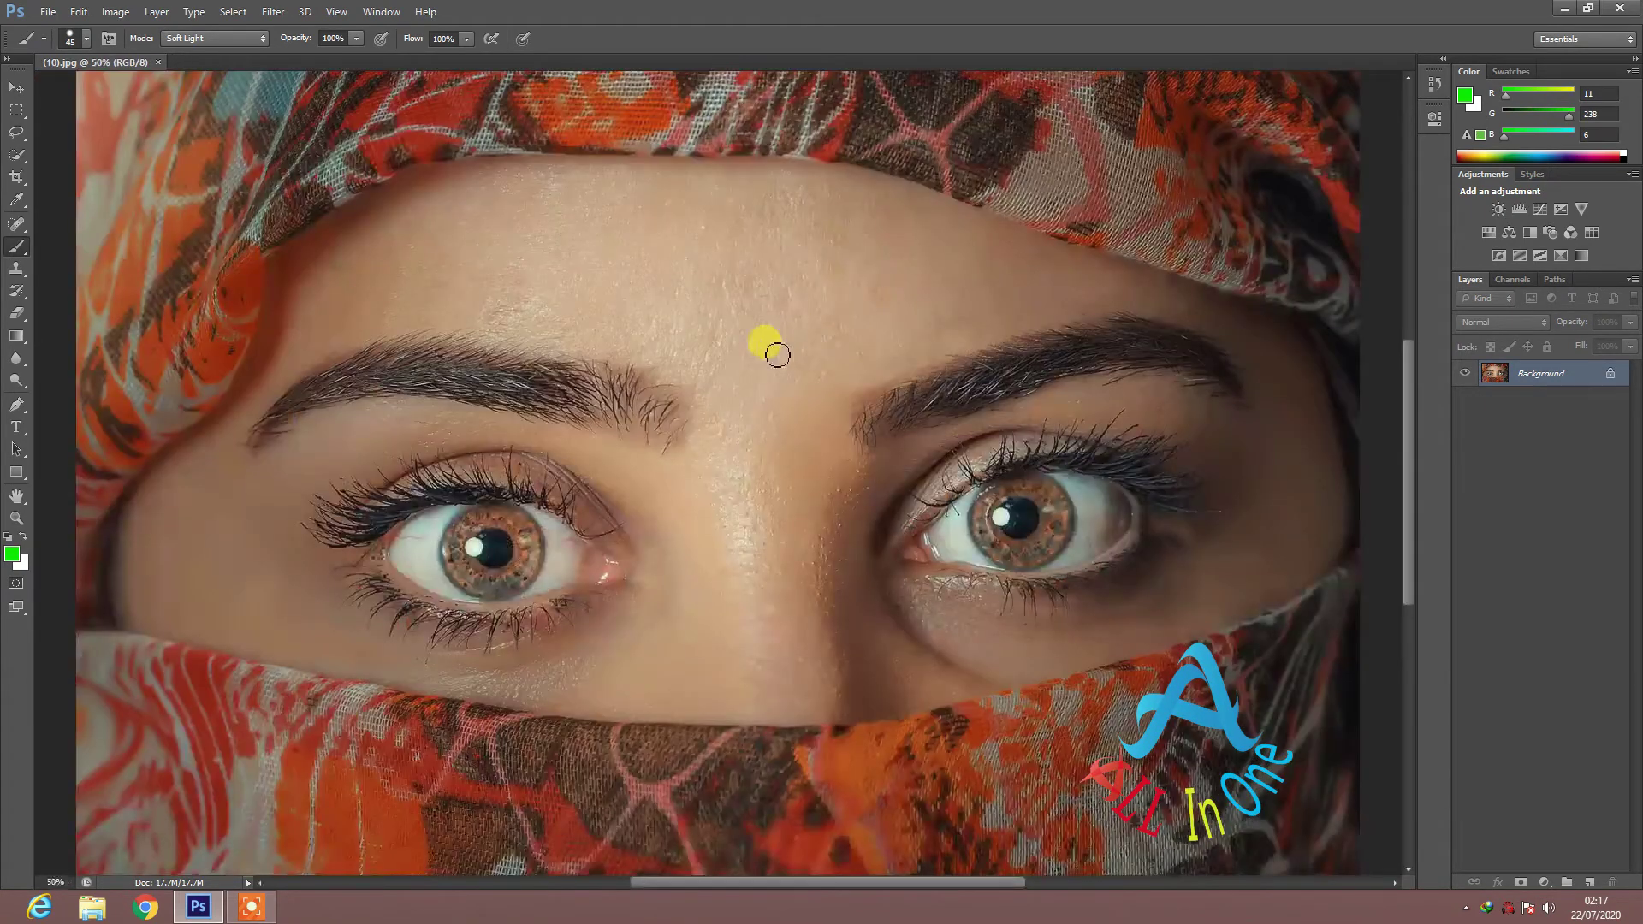
{"action": "left_click", "coordinate": [1570, 884]}
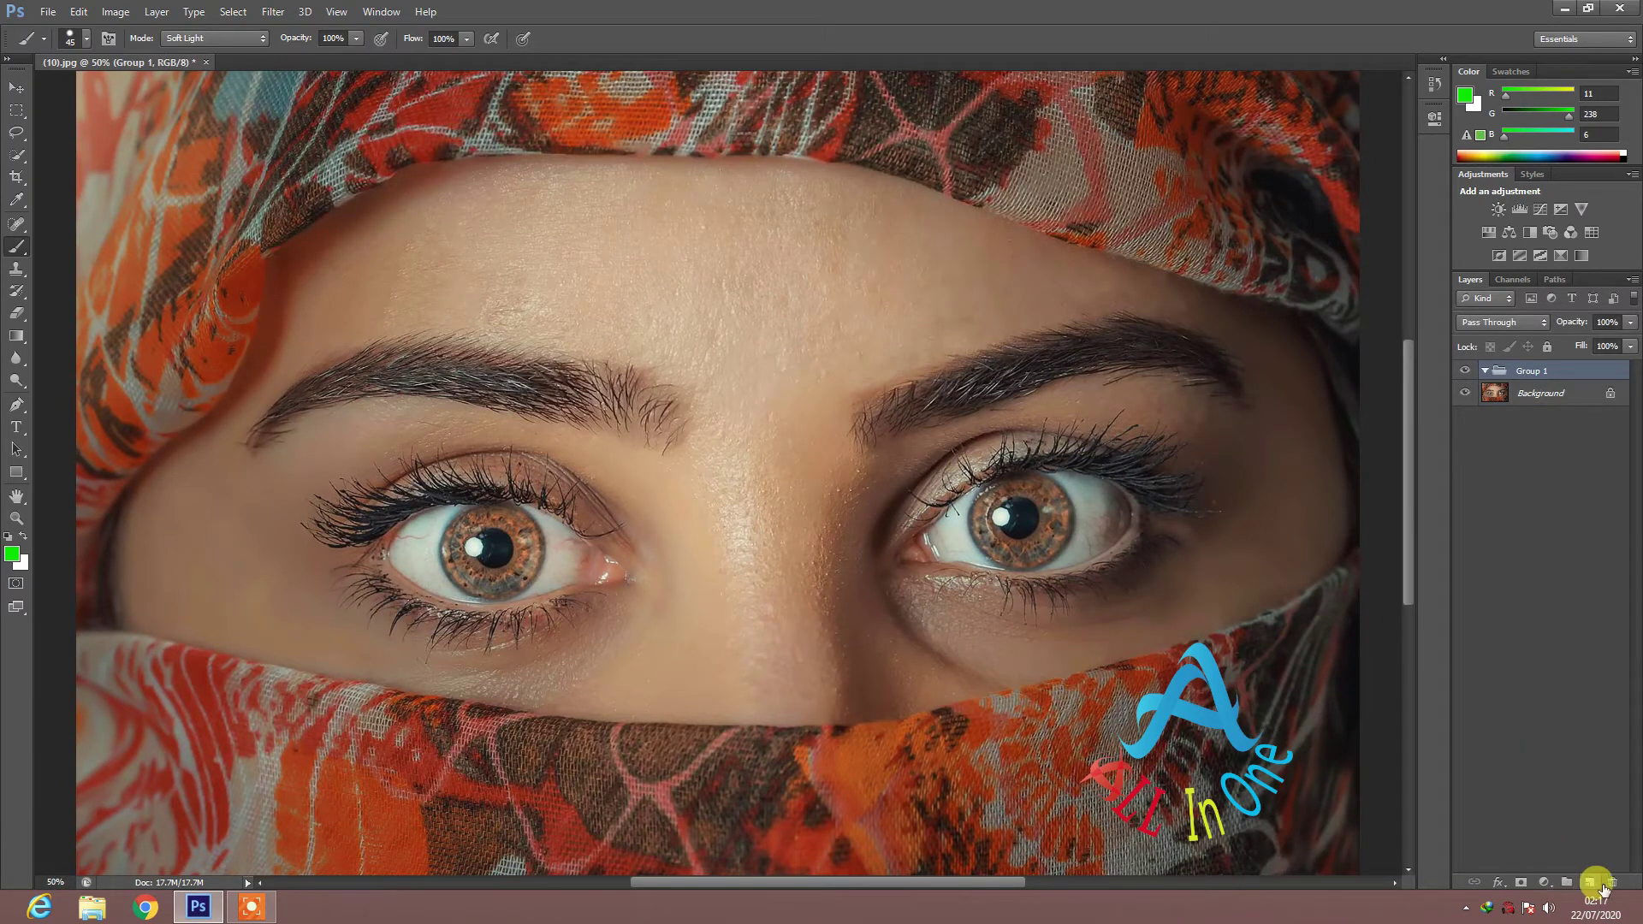
{"action": "key", "text": "ctrl+z"}
{"action": "left_click", "coordinate": [1590, 882]}
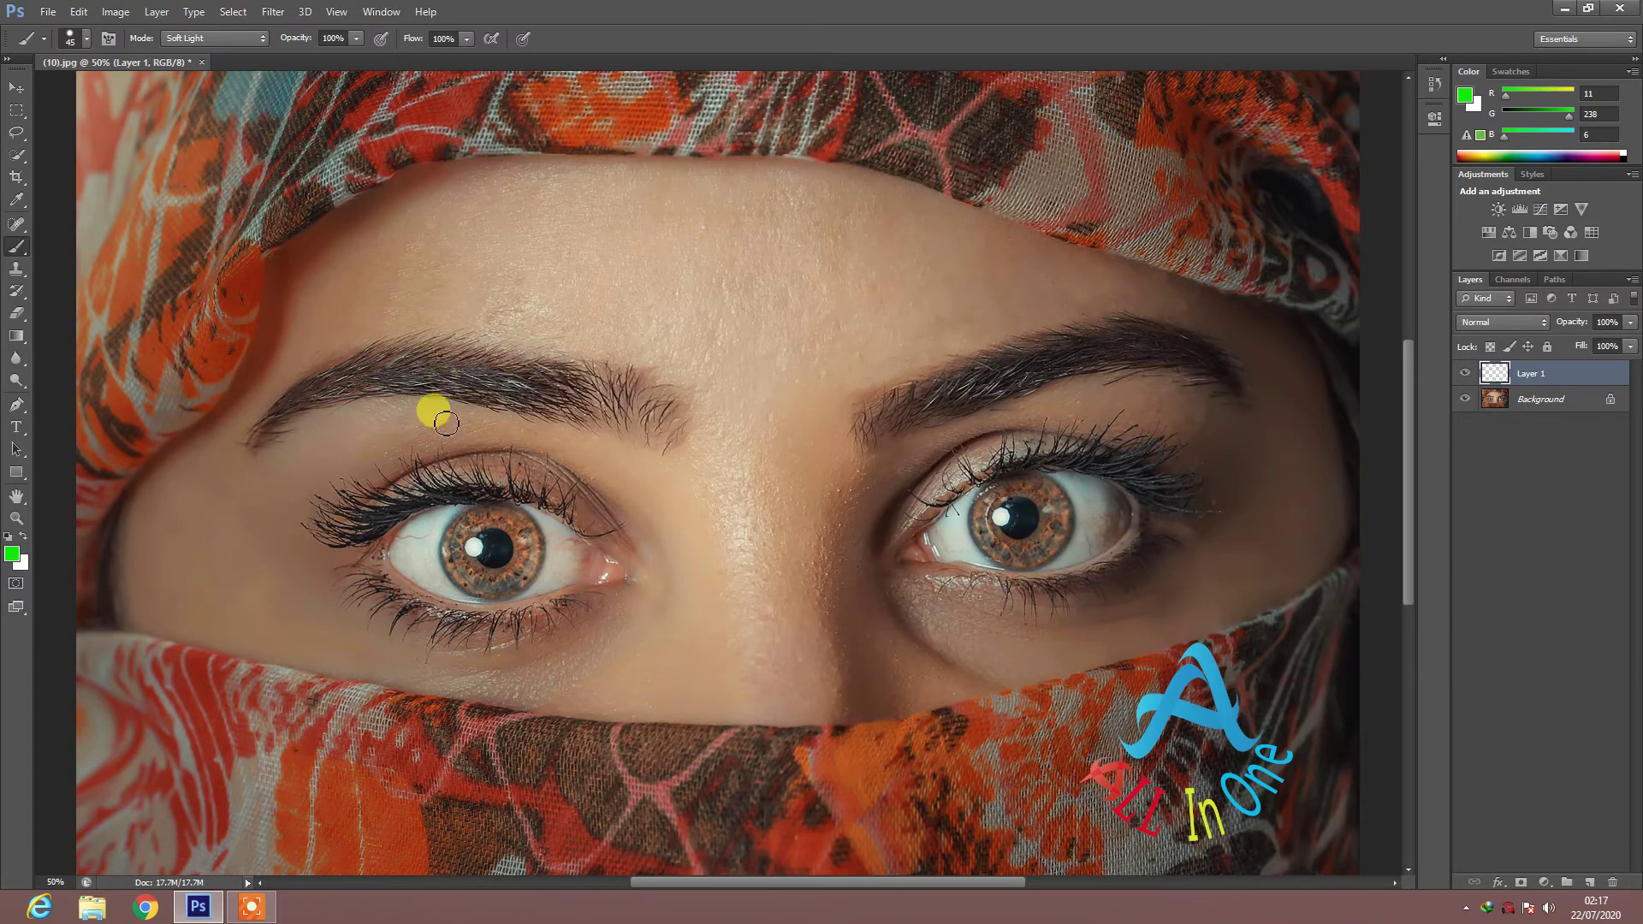
{"action": "key", "text": "bracketright"}
{"action": "key", "text": "bracketright"}
{"action": "key", "text": "bracketright"}
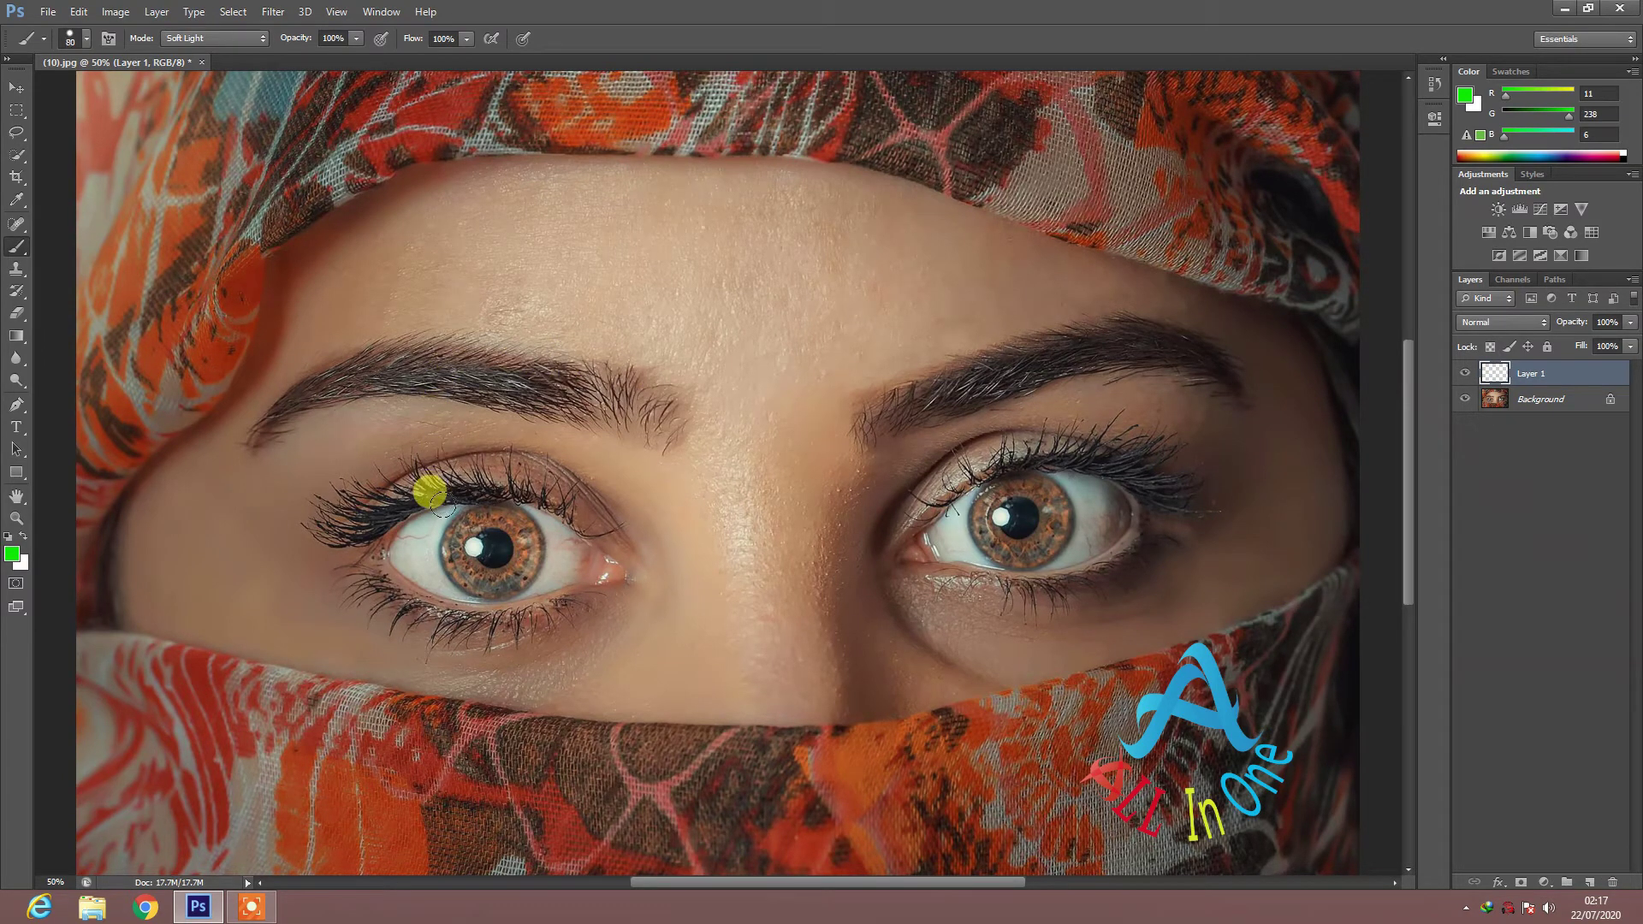
Step: Make bright green 17fc12 the paint colour and load a Soft Light brush at size 50
{"action": "left_click", "coordinate": [13, 552]}
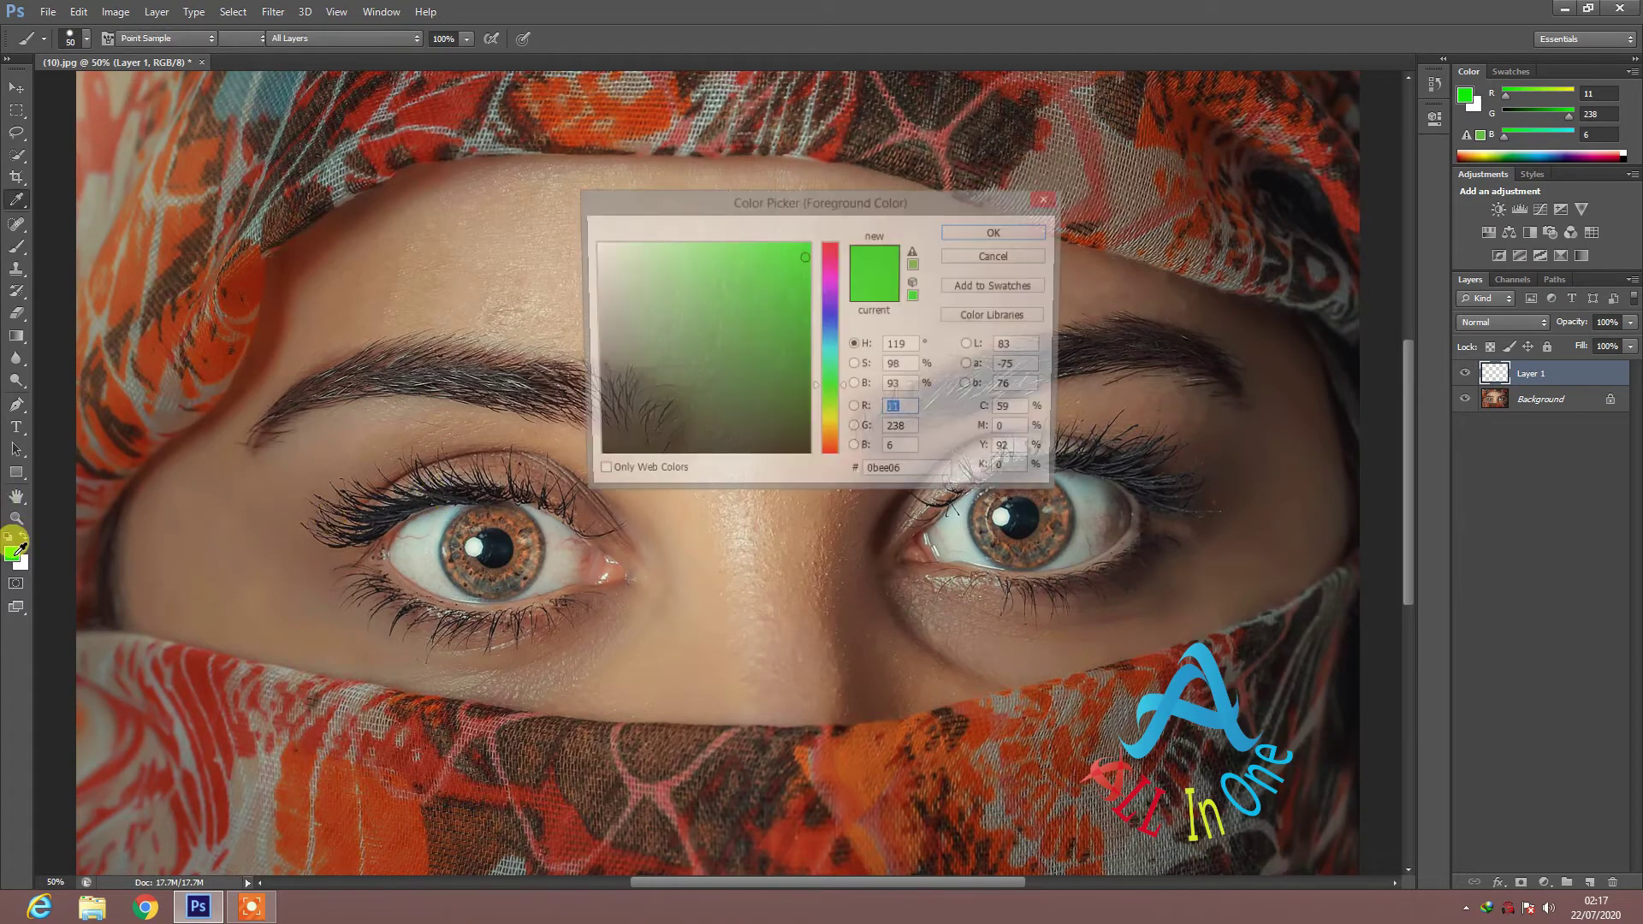
{"action": "left_click", "coordinate": [782, 254]}
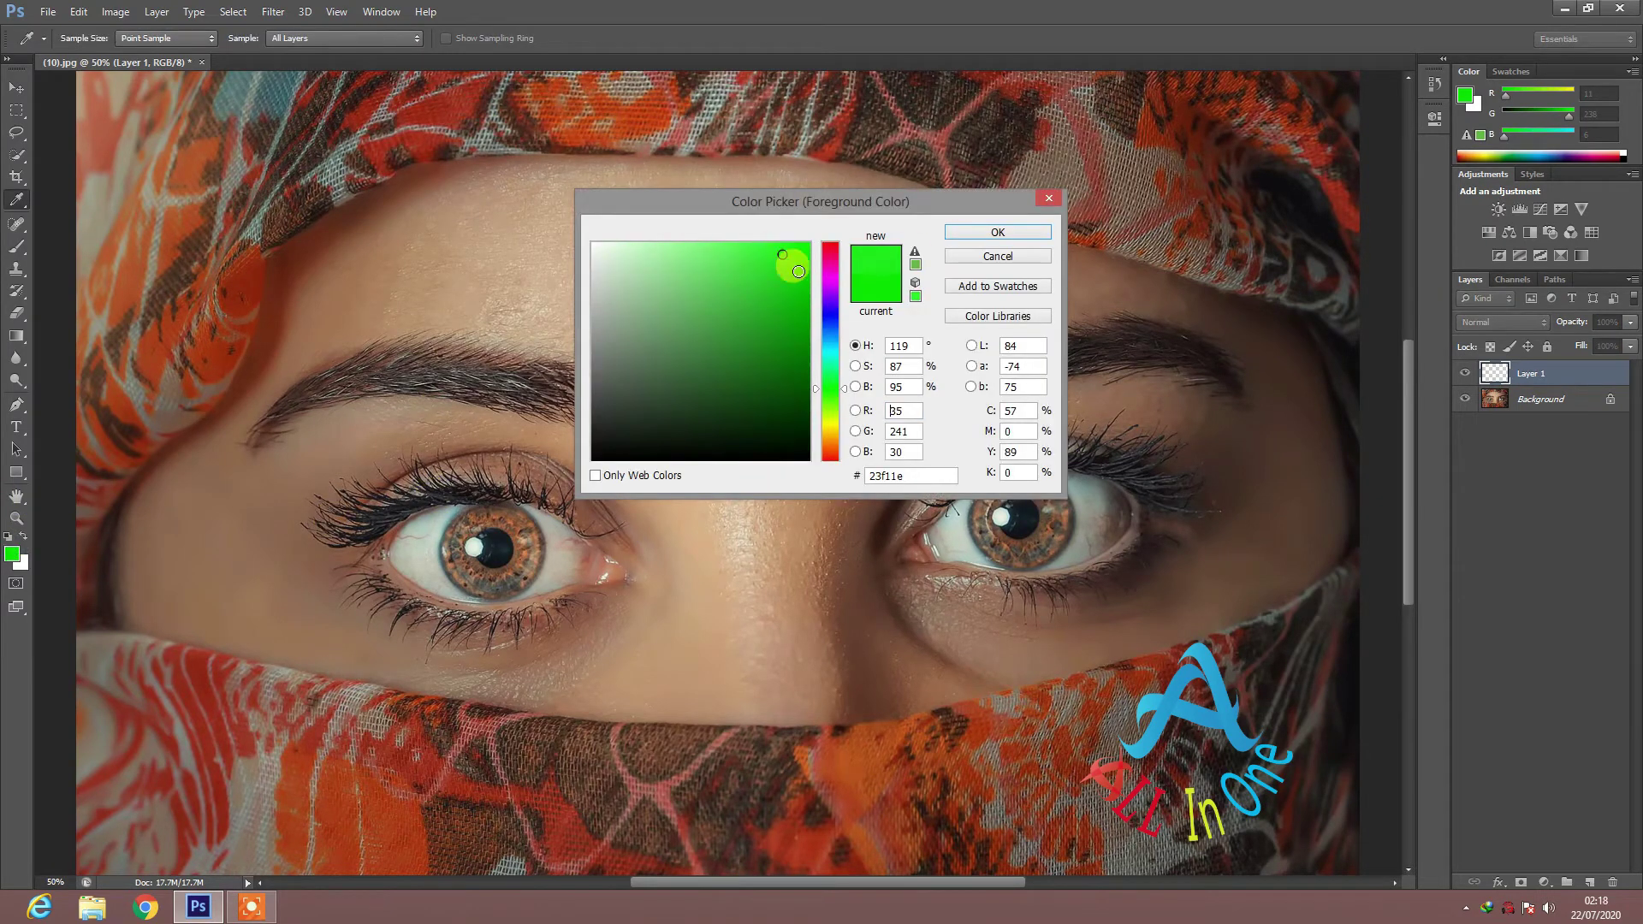
{"action": "left_click", "coordinate": [794, 245]}
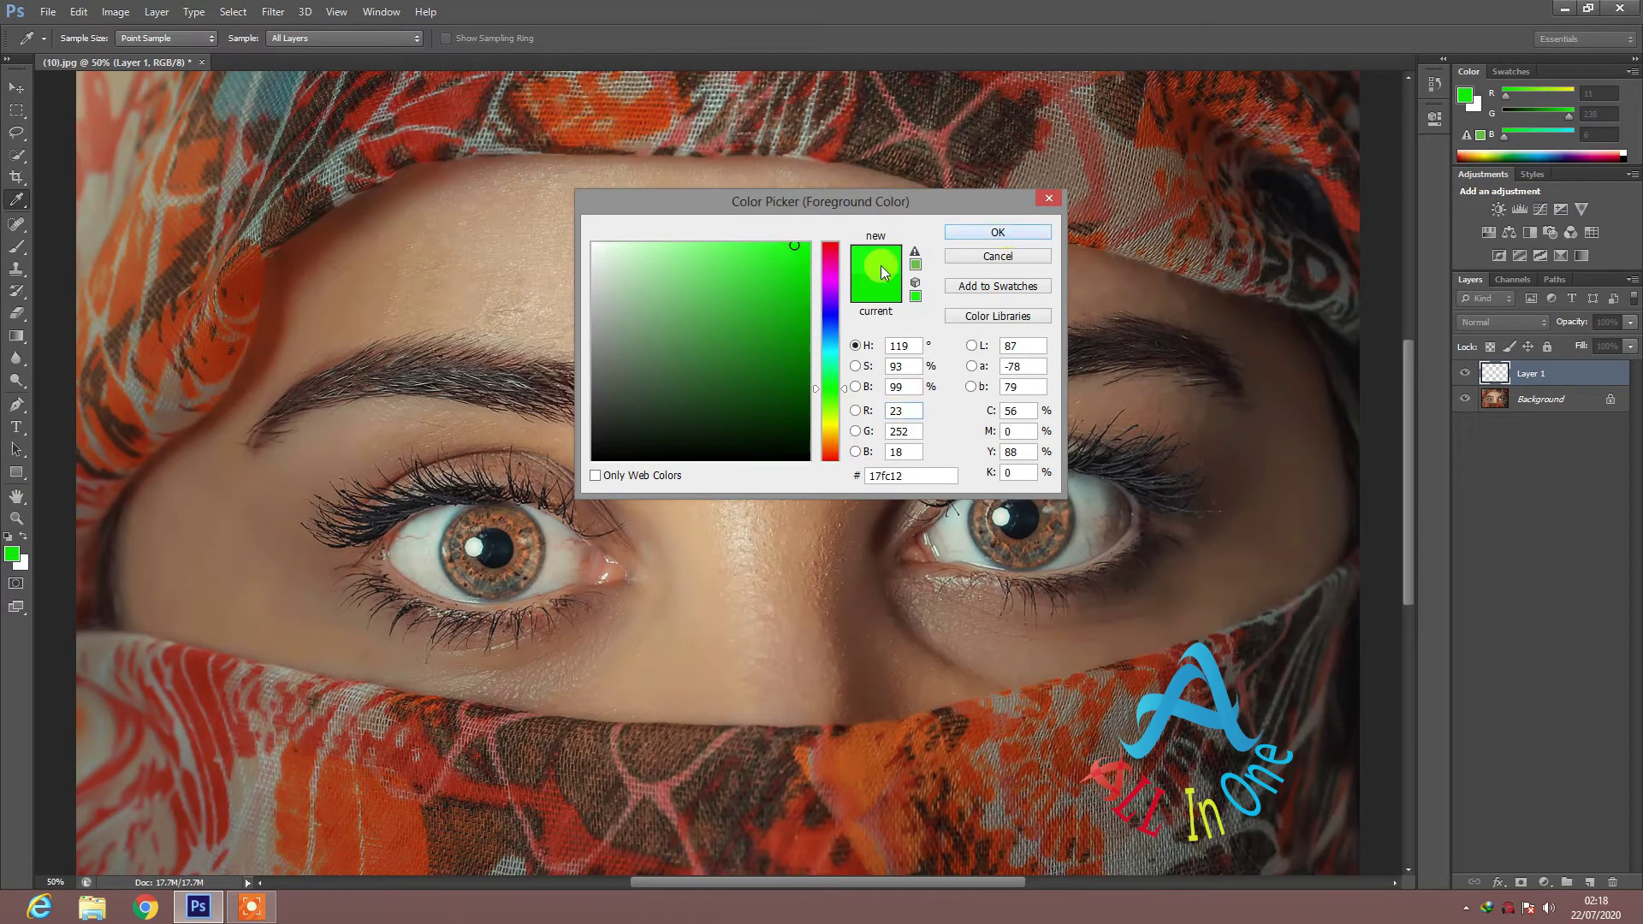
{"action": "key", "text": "Return"}
{"action": "key", "text": "b"}
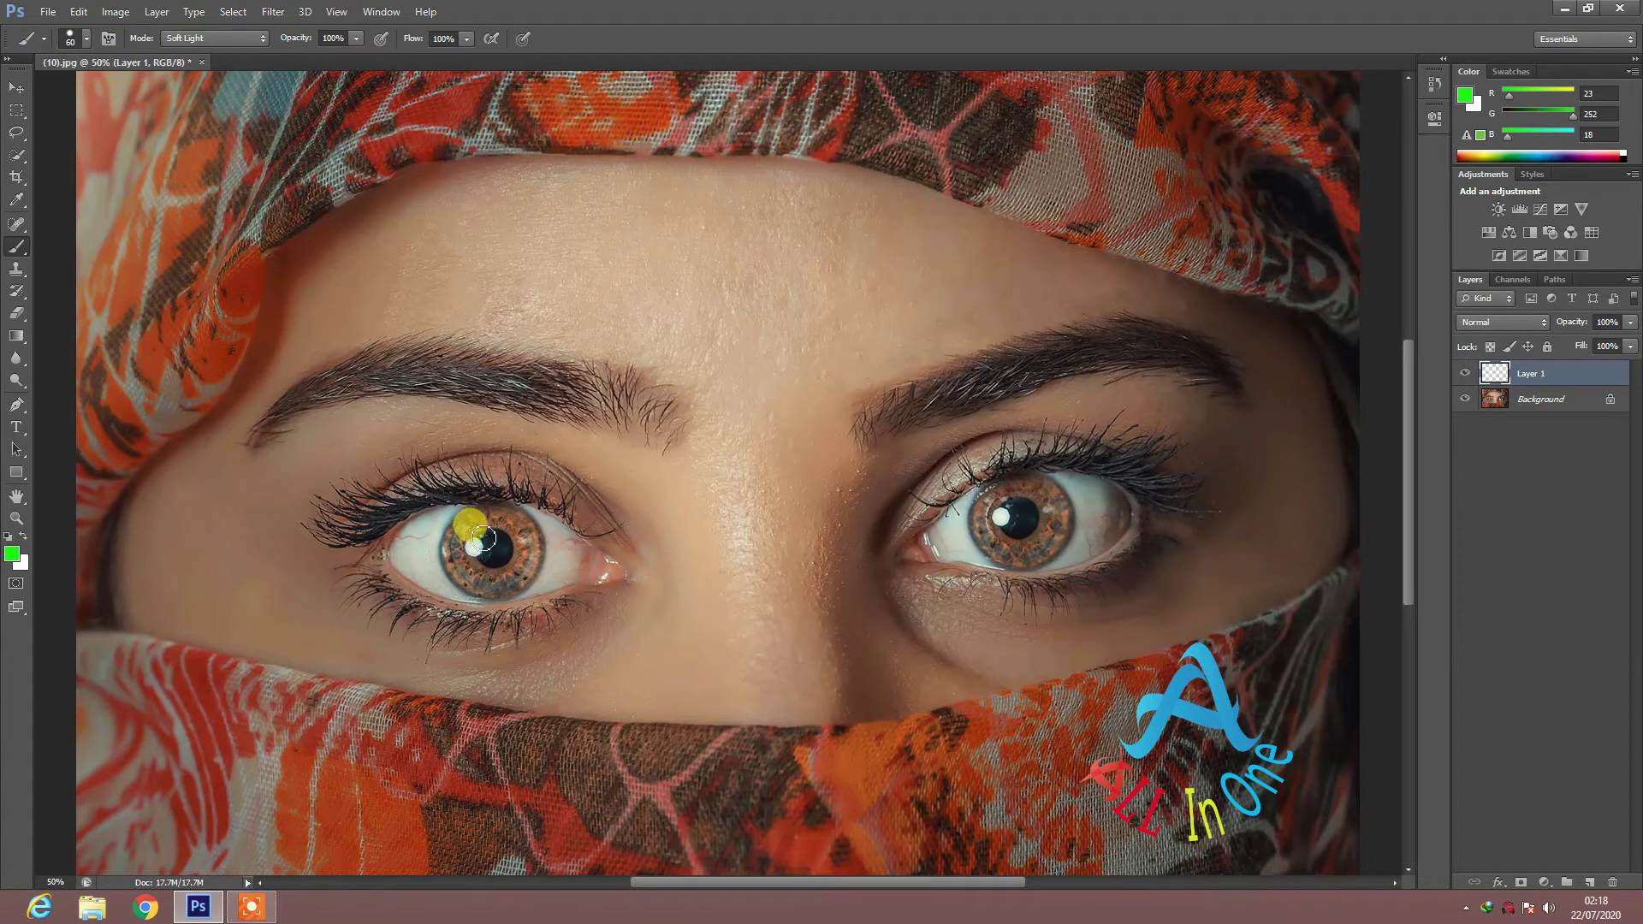
{"action": "key", "text": "bracketleft"}
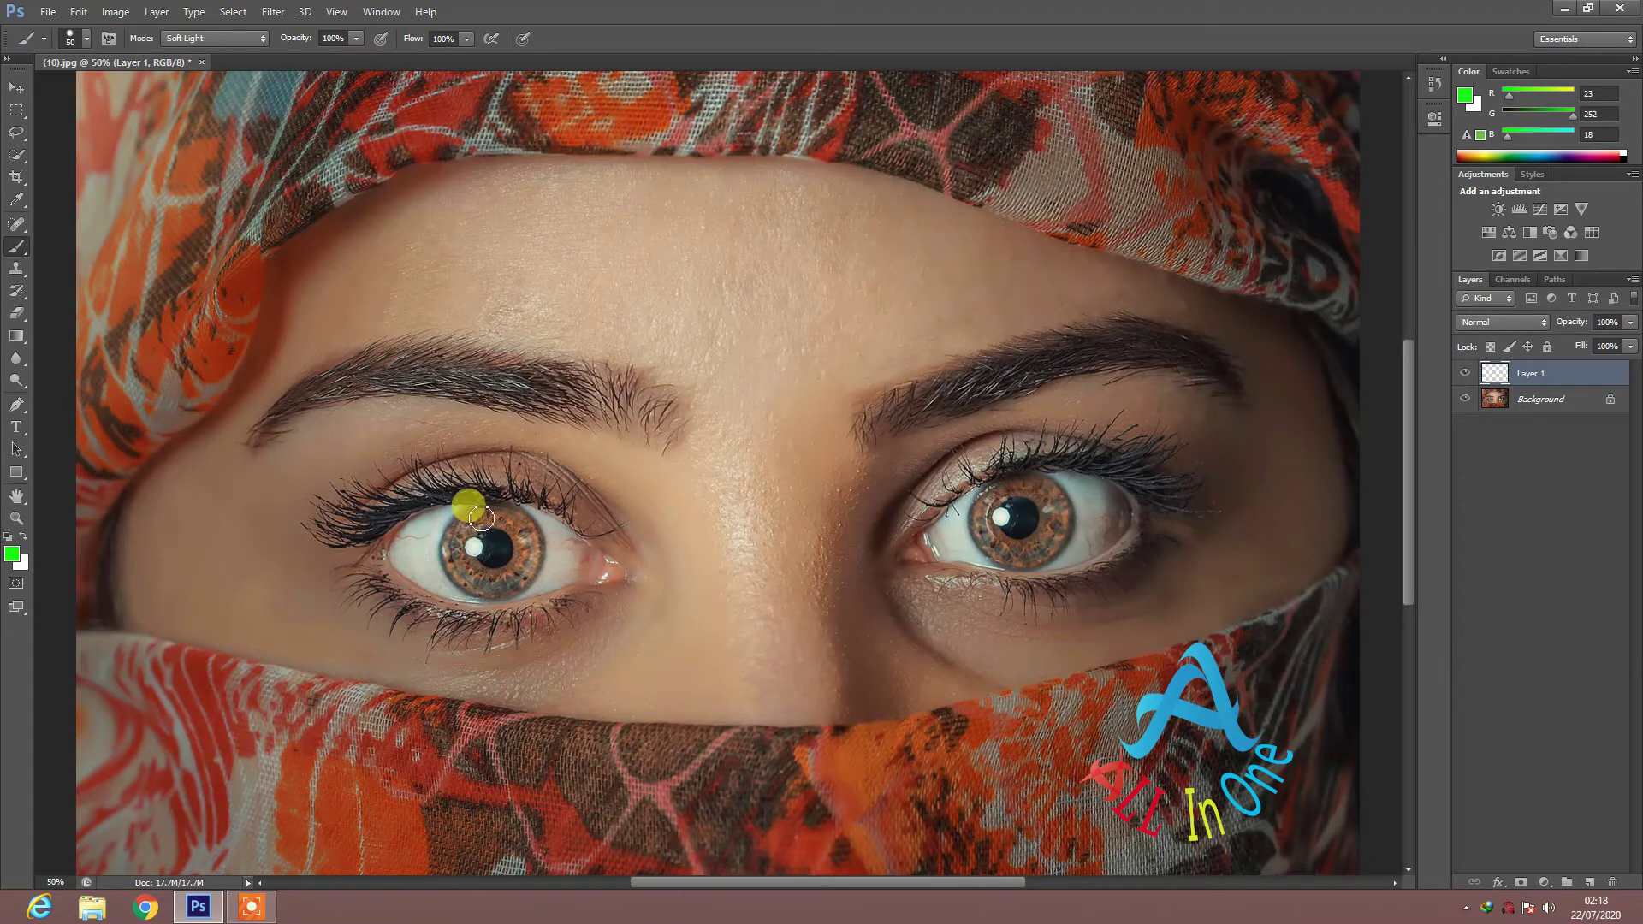
Step: Paint the left iris, then the right iris, solid green while leaving the pupils dark
{"action": "left_click", "coordinate": [482, 517]}
{"action": "mouse_move", "coordinate": [475, 521]}
{"action": "left_mouse_down"}
{"action": "mouse_move", "coordinate": [455, 545]}
{"action": "mouse_move", "coordinate": [476, 585]}
{"action": "mouse_move", "coordinate": [534, 561]}
{"action": "mouse_move", "coordinate": [482, 516]}
{"action": "mouse_move", "coordinate": [450, 556]}
{"action": "mouse_move", "coordinate": [443, 532]}
{"action": "mouse_move", "coordinate": [472, 509]}
{"action": "mouse_move", "coordinate": [529, 541]}
{"action": "mouse_move", "coordinate": [505, 578]}
{"action": "mouse_move", "coordinate": [461, 568]}
{"action": "mouse_move", "coordinate": [457, 515]}
{"action": "mouse_move", "coordinate": [485, 579]}
{"action": "mouse_move", "coordinate": [525, 548]}
{"action": "mouse_move", "coordinate": [500, 518]}
{"action": "mouse_move", "coordinate": [462, 514]}
{"action": "mouse_move", "coordinate": [453, 548]}
{"action": "mouse_move", "coordinate": [477, 505]}
{"action": "left_mouse_up"}
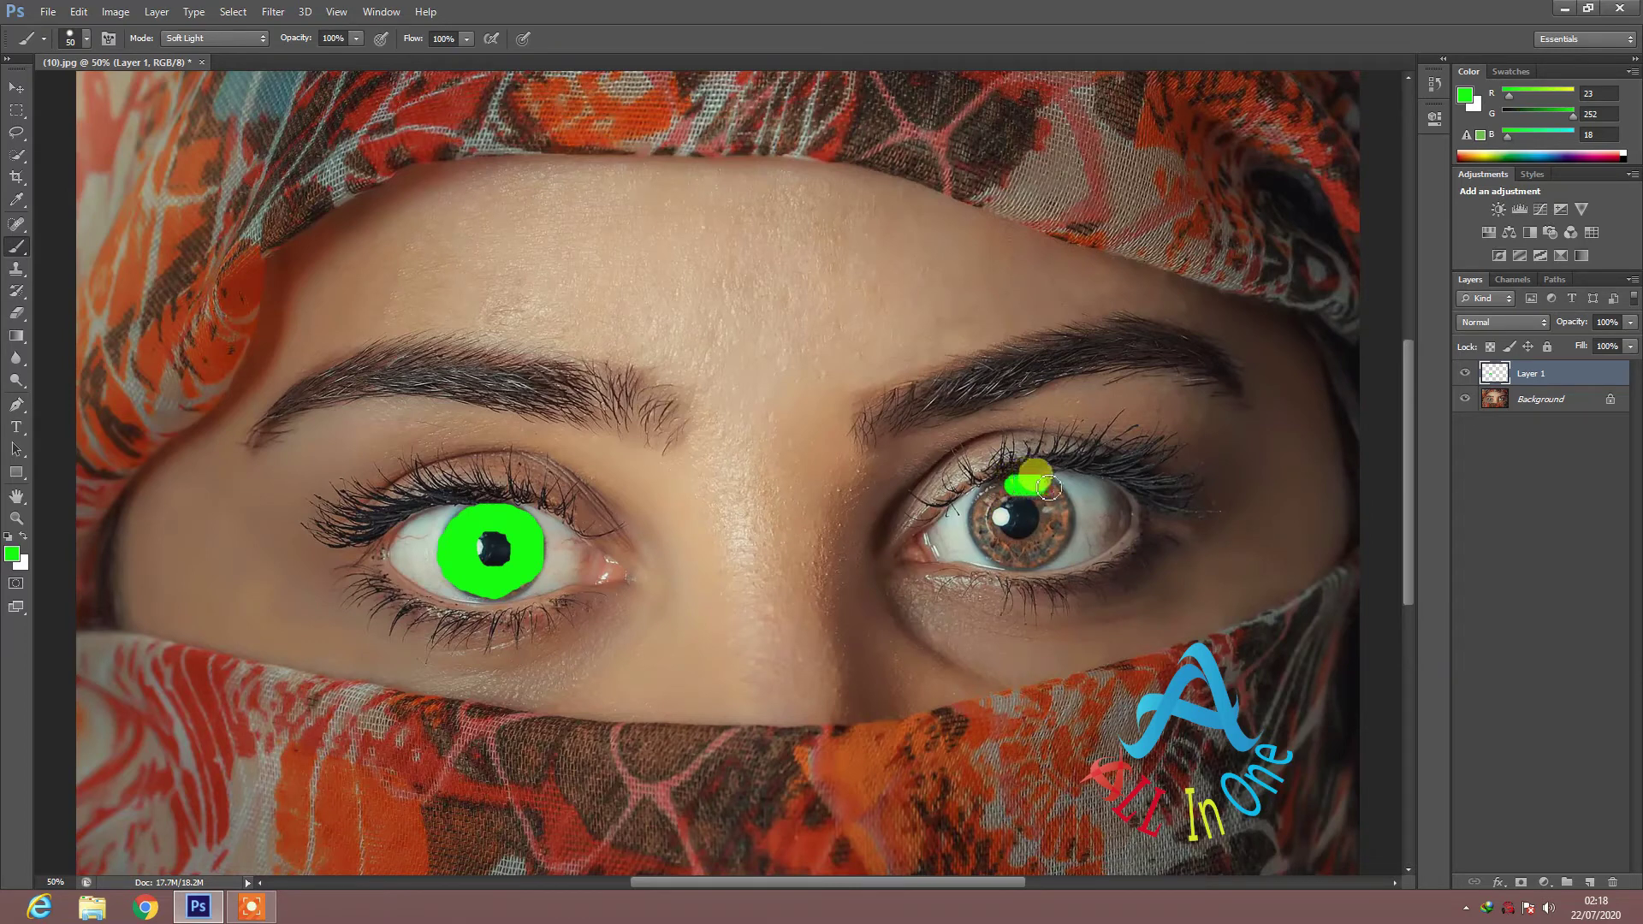
{"action": "mouse_move", "coordinate": [1016, 486]}
{"action": "left_mouse_down"}
{"action": "mouse_move", "coordinate": [1063, 498]}
{"action": "mouse_move", "coordinate": [1048, 559]}
{"action": "mouse_move", "coordinate": [999, 554]}
{"action": "mouse_move", "coordinate": [1003, 489]}
{"action": "left_mouse_up"}
{"action": "left_click_drag", "start_coordinate": [1029, 488], "coordinate": [1051, 520]}
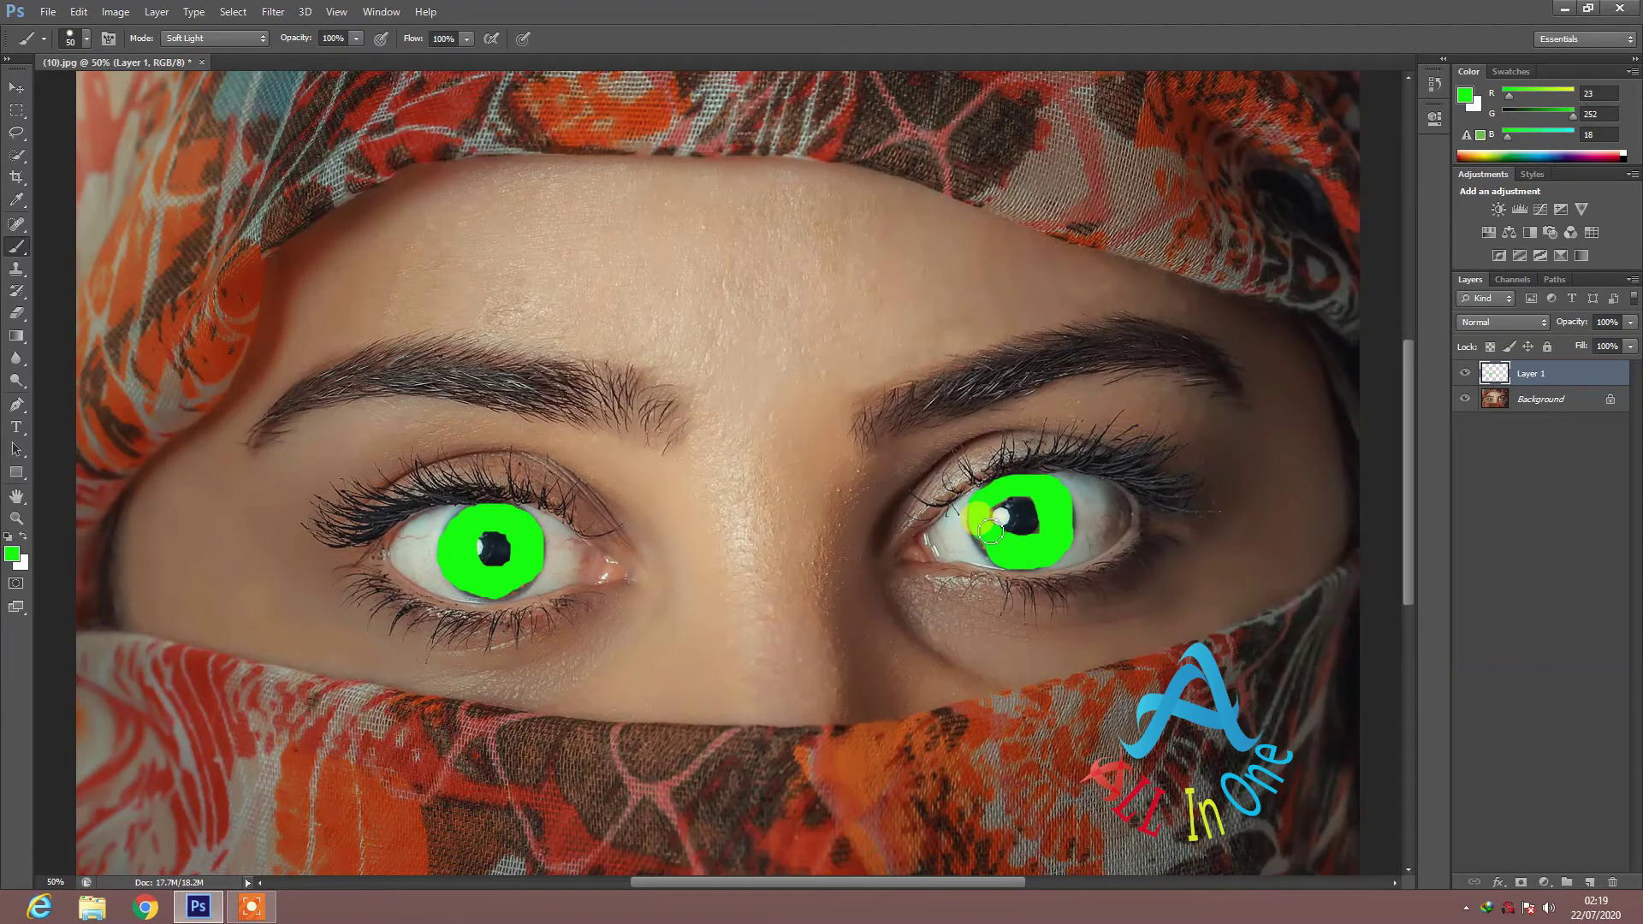
{"action": "left_click_drag", "start_coordinate": [986, 511], "coordinate": [1048, 509]}
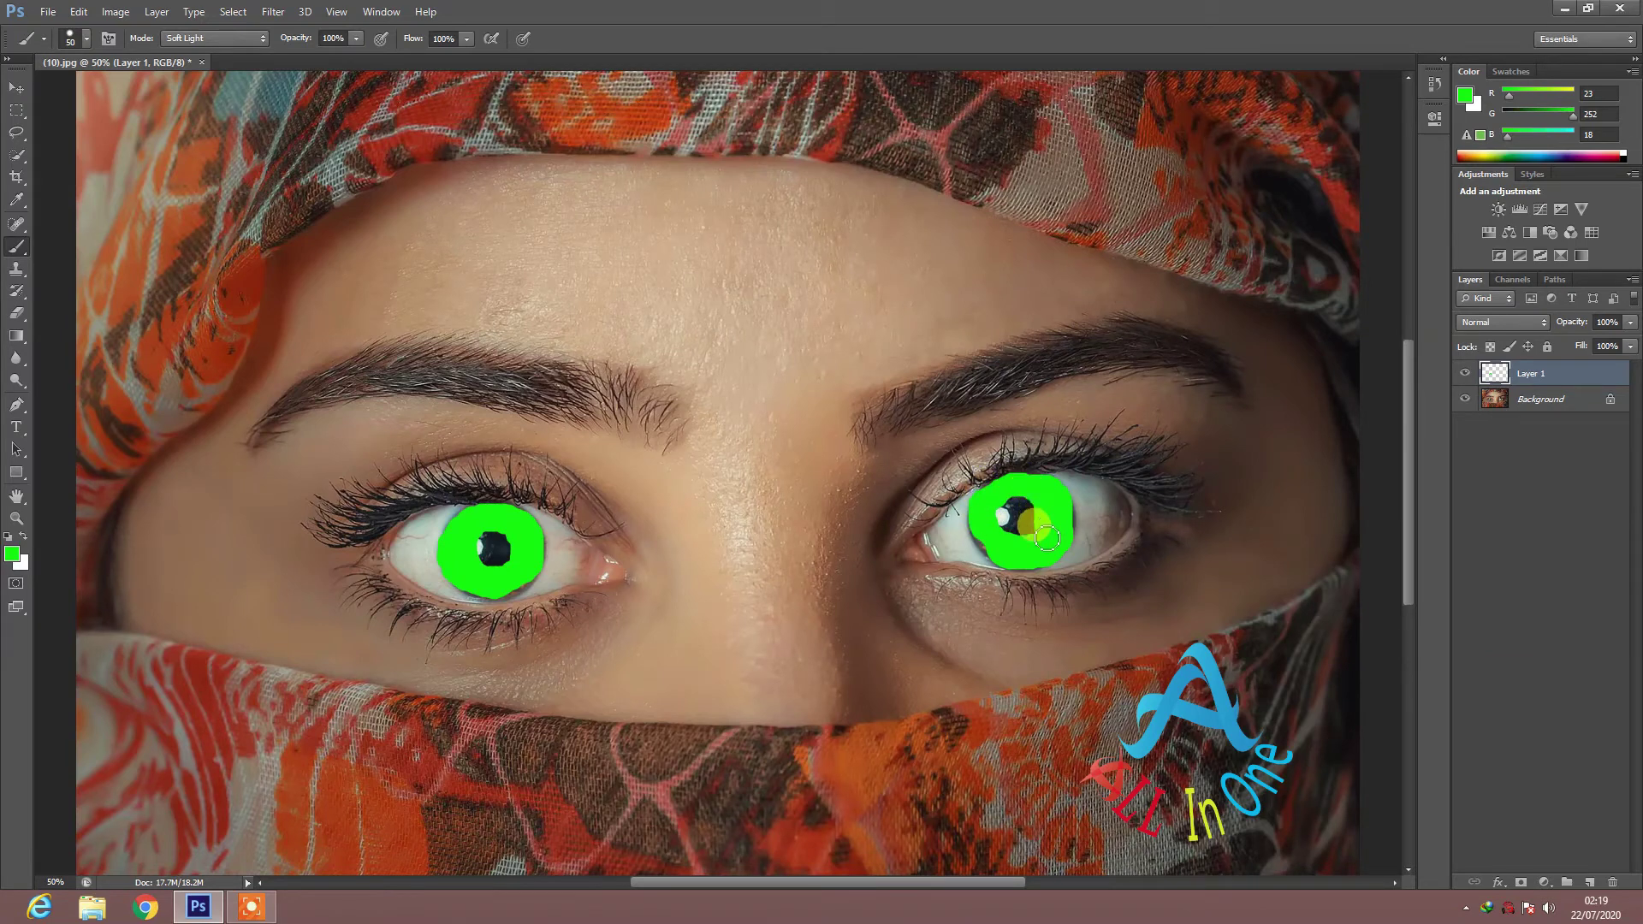
{"action": "mouse_move", "coordinate": [1036, 544]}
{"action": "left_mouse_down"}
{"action": "mouse_move", "coordinate": [1017, 551]}
{"action": "mouse_move", "coordinate": [1031, 550]}
{"action": "left_mouse_up"}
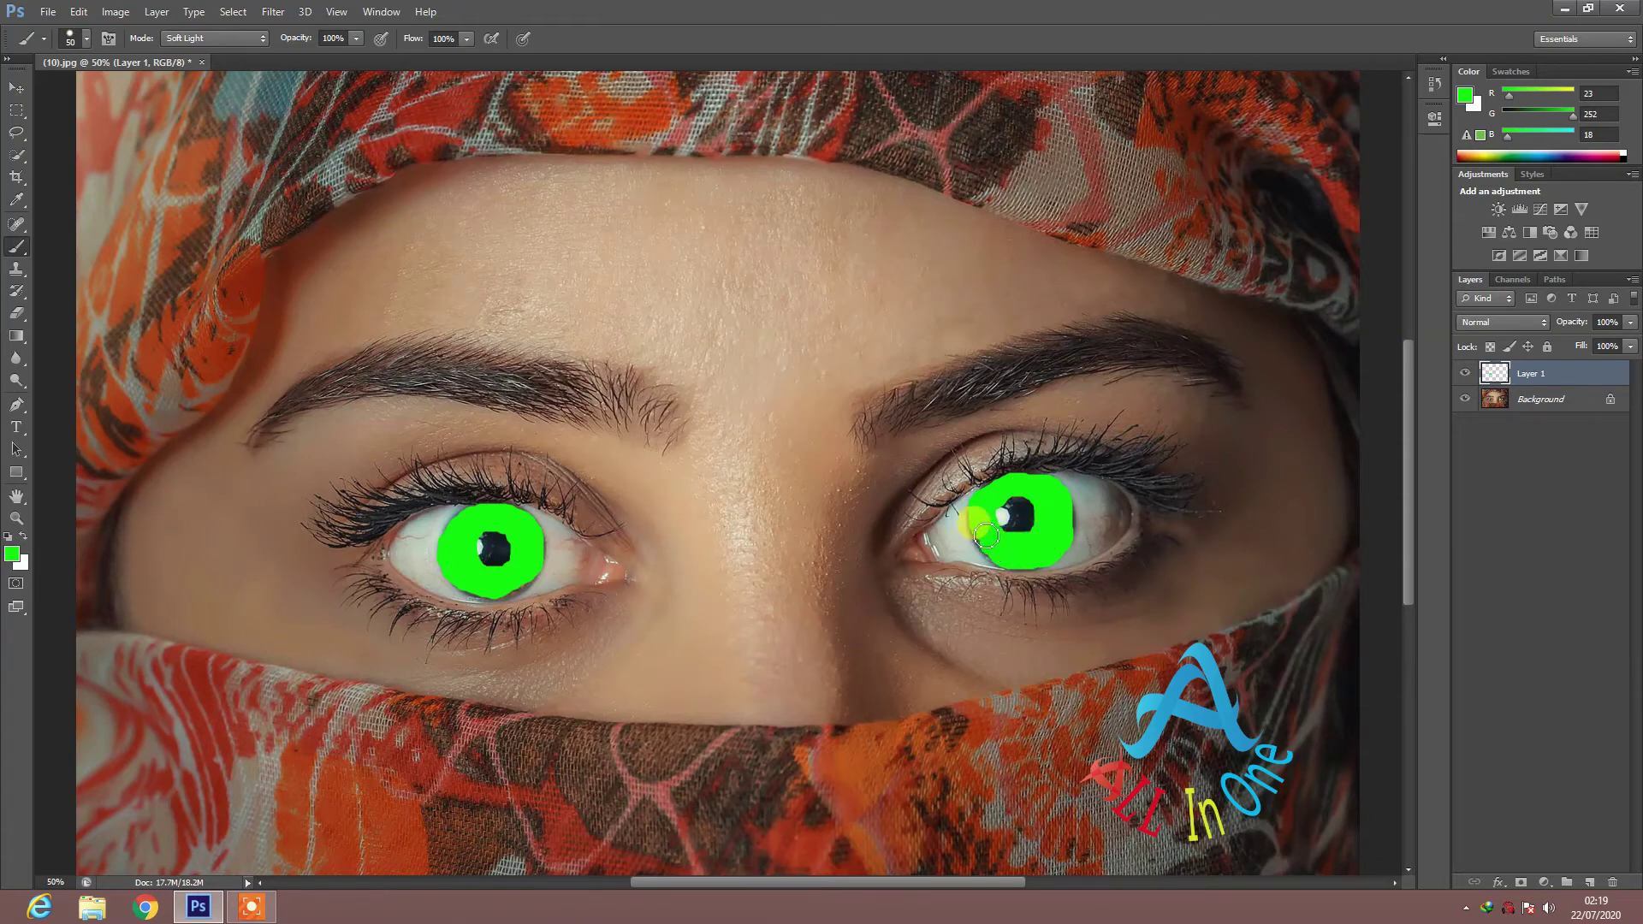
{"action": "mouse_move", "coordinate": [986, 538]}
{"action": "left_mouse_down"}
{"action": "mouse_move", "coordinate": [1029, 548]}
{"action": "mouse_move", "coordinate": [1055, 523]}
{"action": "mouse_move", "coordinate": [1063, 501]}
{"action": "mouse_move", "coordinate": [1042, 486]}
{"action": "left_mouse_up"}
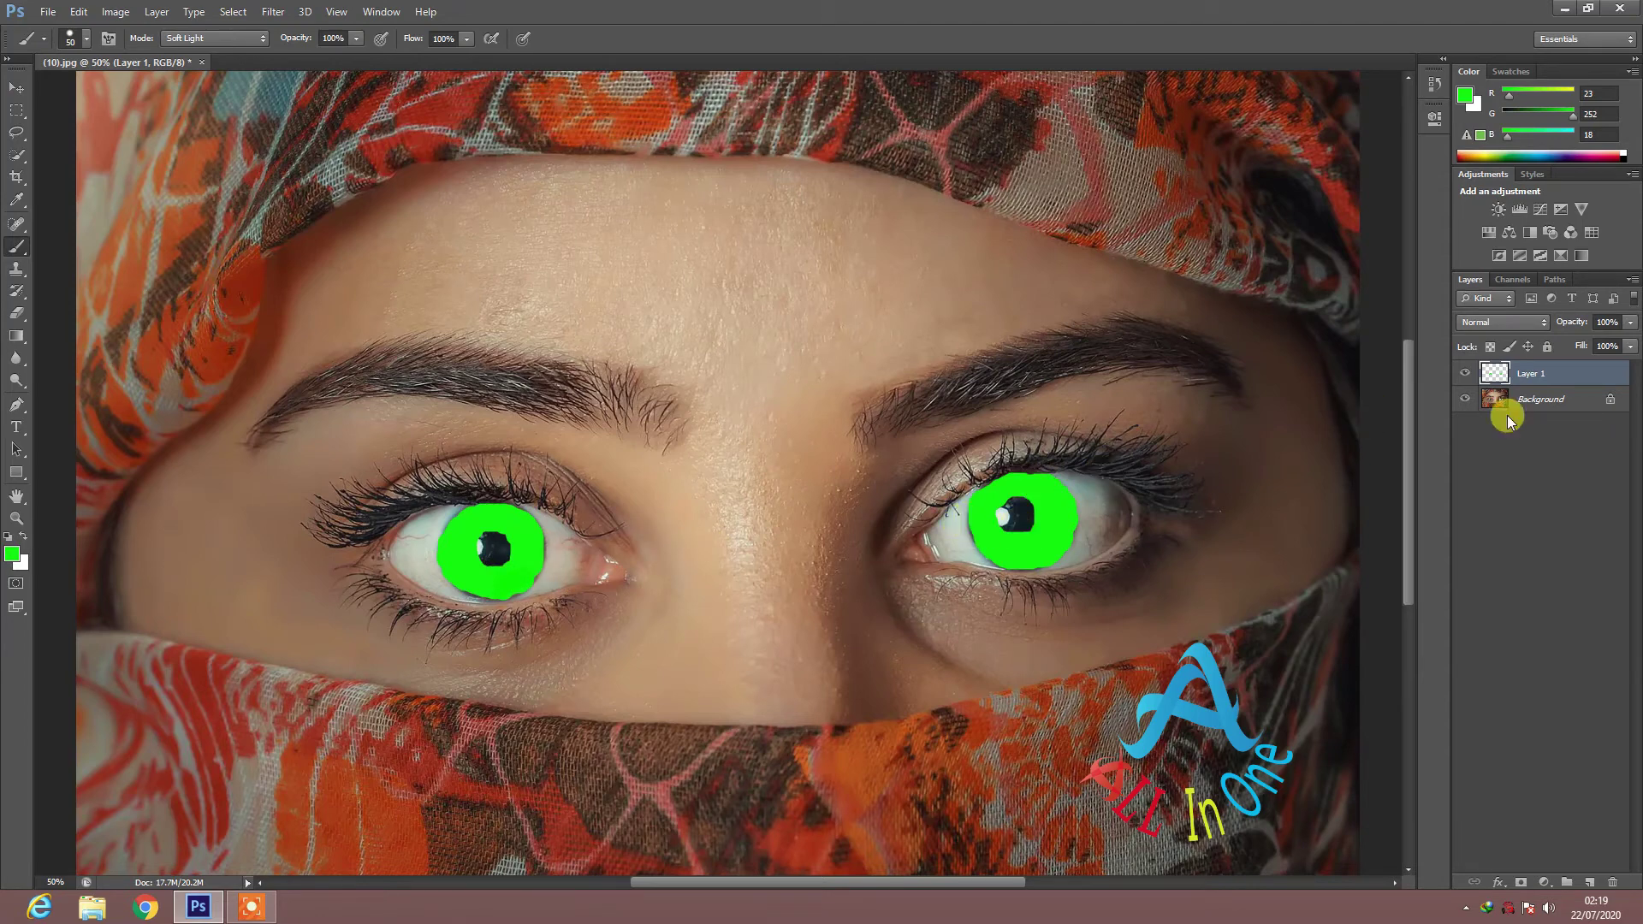
Step: Set Layer 1 to Soft Light blending and erase stray green along the top of the right iris
{"action": "left_click", "coordinate": [1541, 322]}
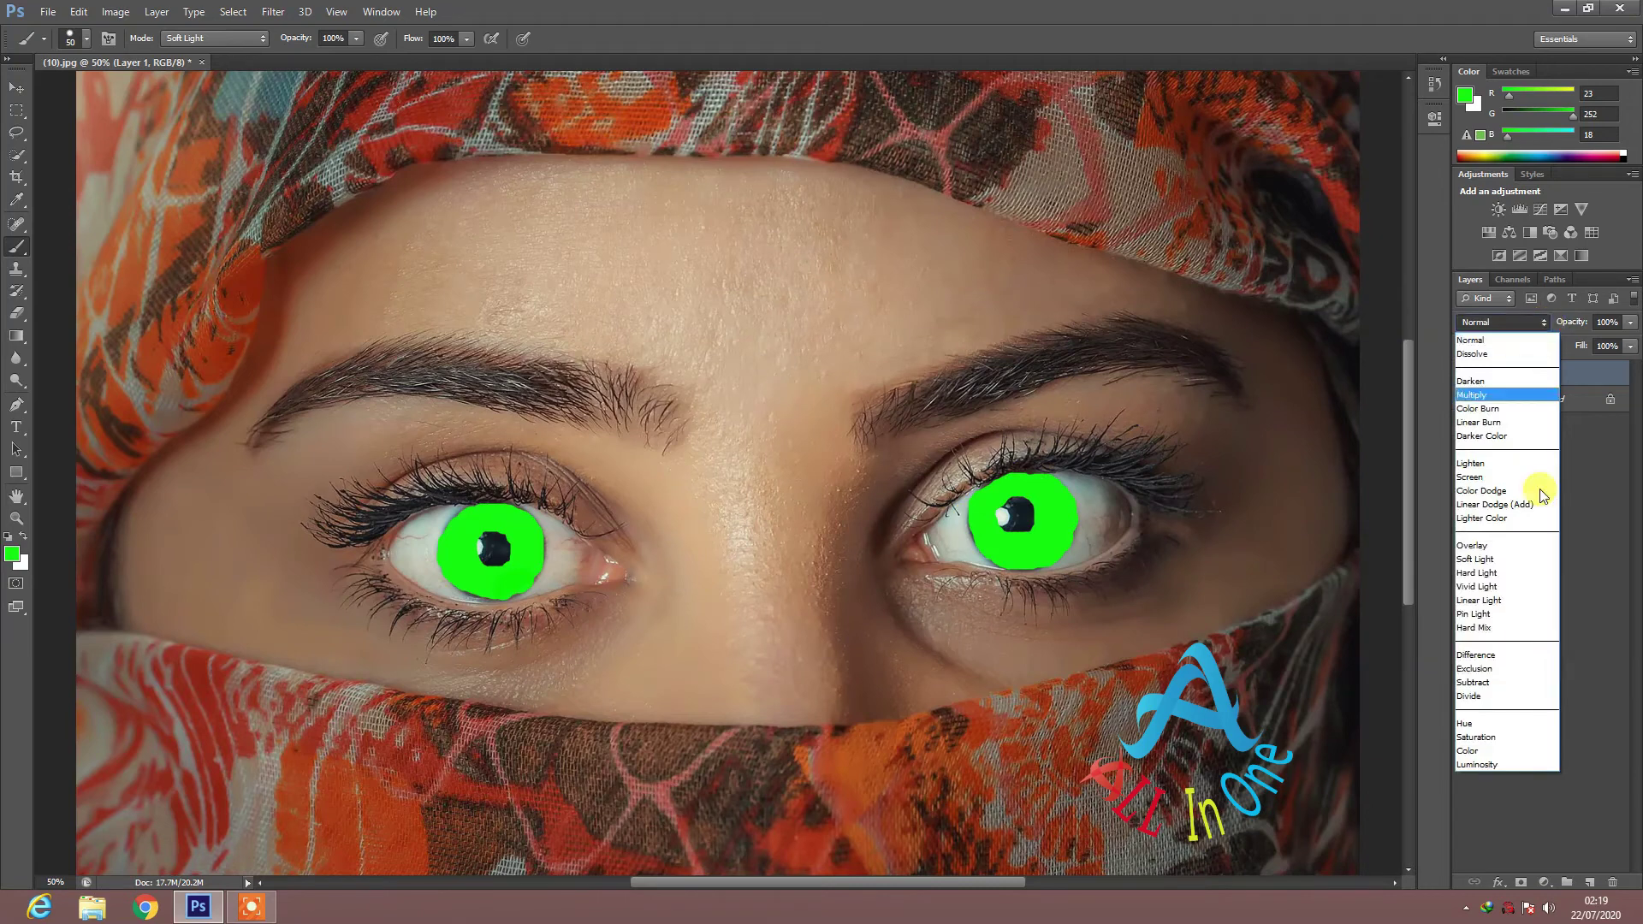
{"action": "left_click", "coordinate": [1500, 558]}
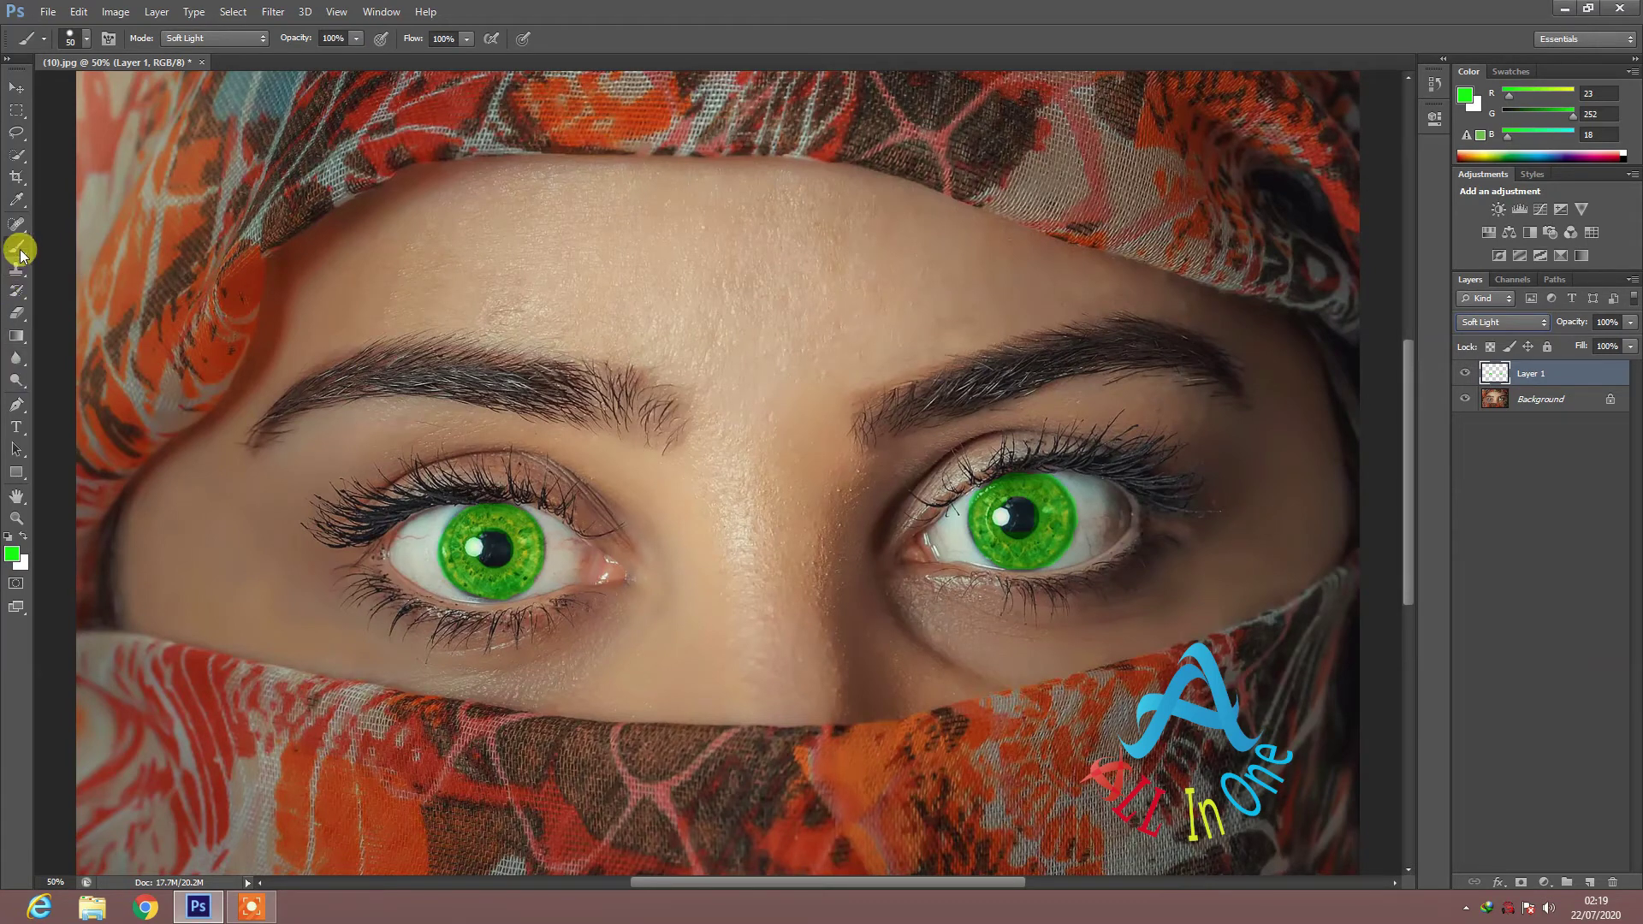
{"action": "left_click", "coordinate": [17, 312]}
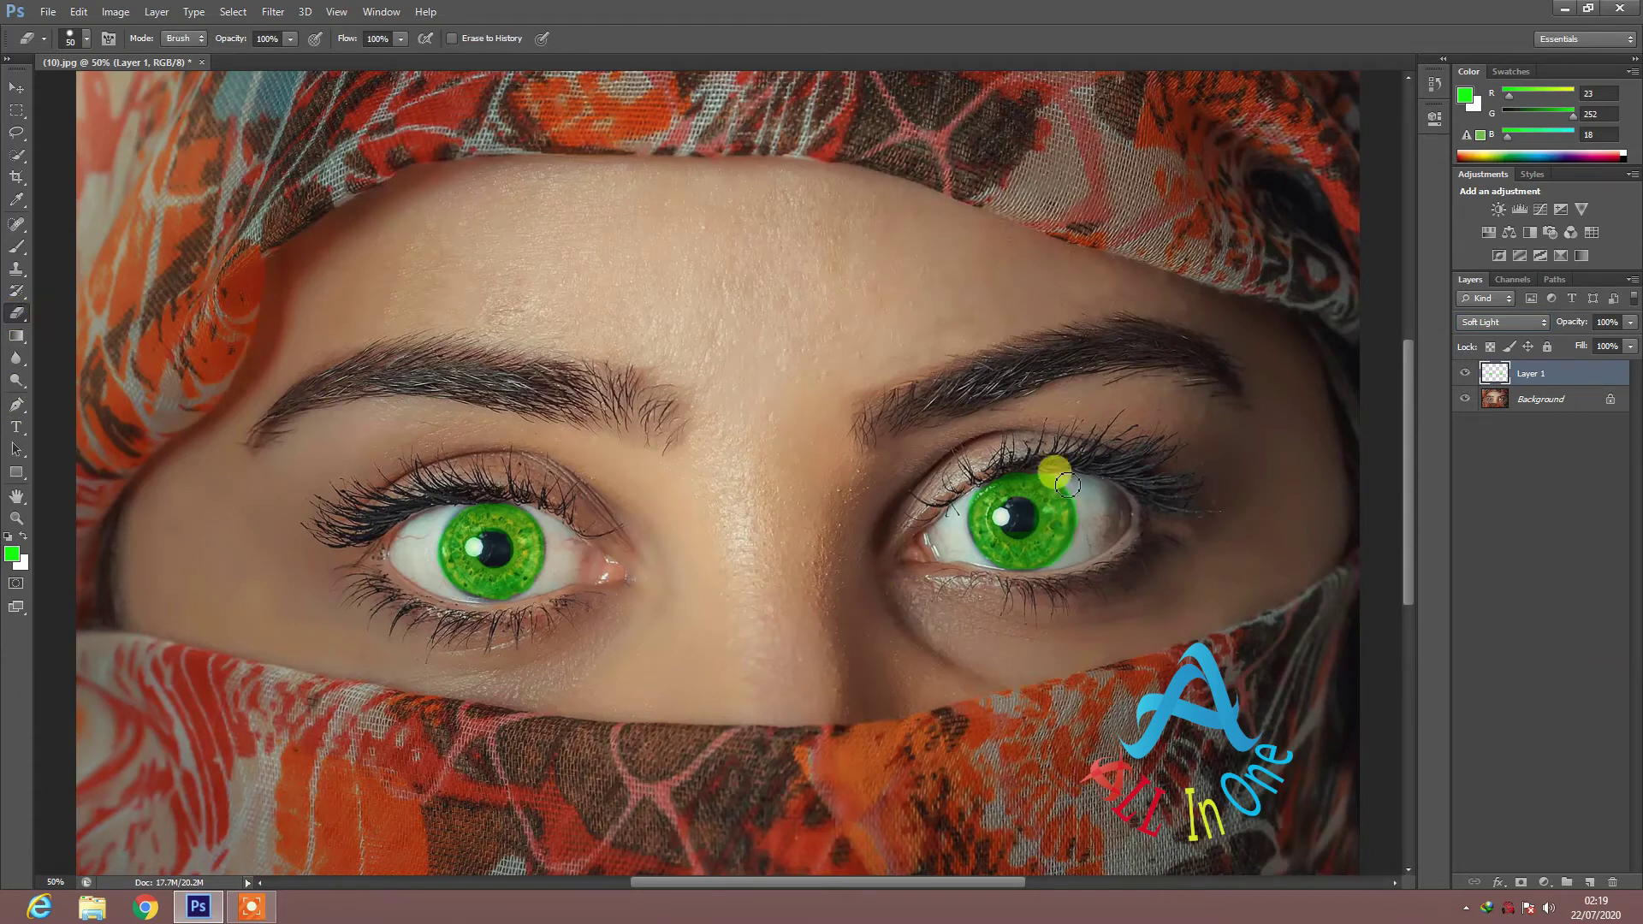
{"action": "mouse_move", "coordinate": [1044, 461]}
{"action": "left_mouse_down"}
{"action": "mouse_move", "coordinate": [1089, 535]}
{"action": "mouse_move", "coordinate": [1074, 565]}
{"action": "mouse_move", "coordinate": [1067, 473]}
{"action": "mouse_move", "coordinate": [1076, 557]}
{"action": "mouse_move", "coordinate": [894, 610]}
{"action": "mouse_move", "coordinate": [442, 599]}
{"action": "mouse_move", "coordinate": [429, 539]}
{"action": "mouse_move", "coordinate": [448, 480]}
{"action": "mouse_move", "coordinate": [557, 511]}
{"action": "mouse_move", "coordinate": [491, 465]}
{"action": "mouse_move", "coordinate": [539, 502]}
{"action": "mouse_move", "coordinate": [555, 561]}
{"action": "mouse_move", "coordinate": [436, 613]}
{"action": "mouse_move", "coordinate": [330, 513]}
{"action": "left_mouse_up"}
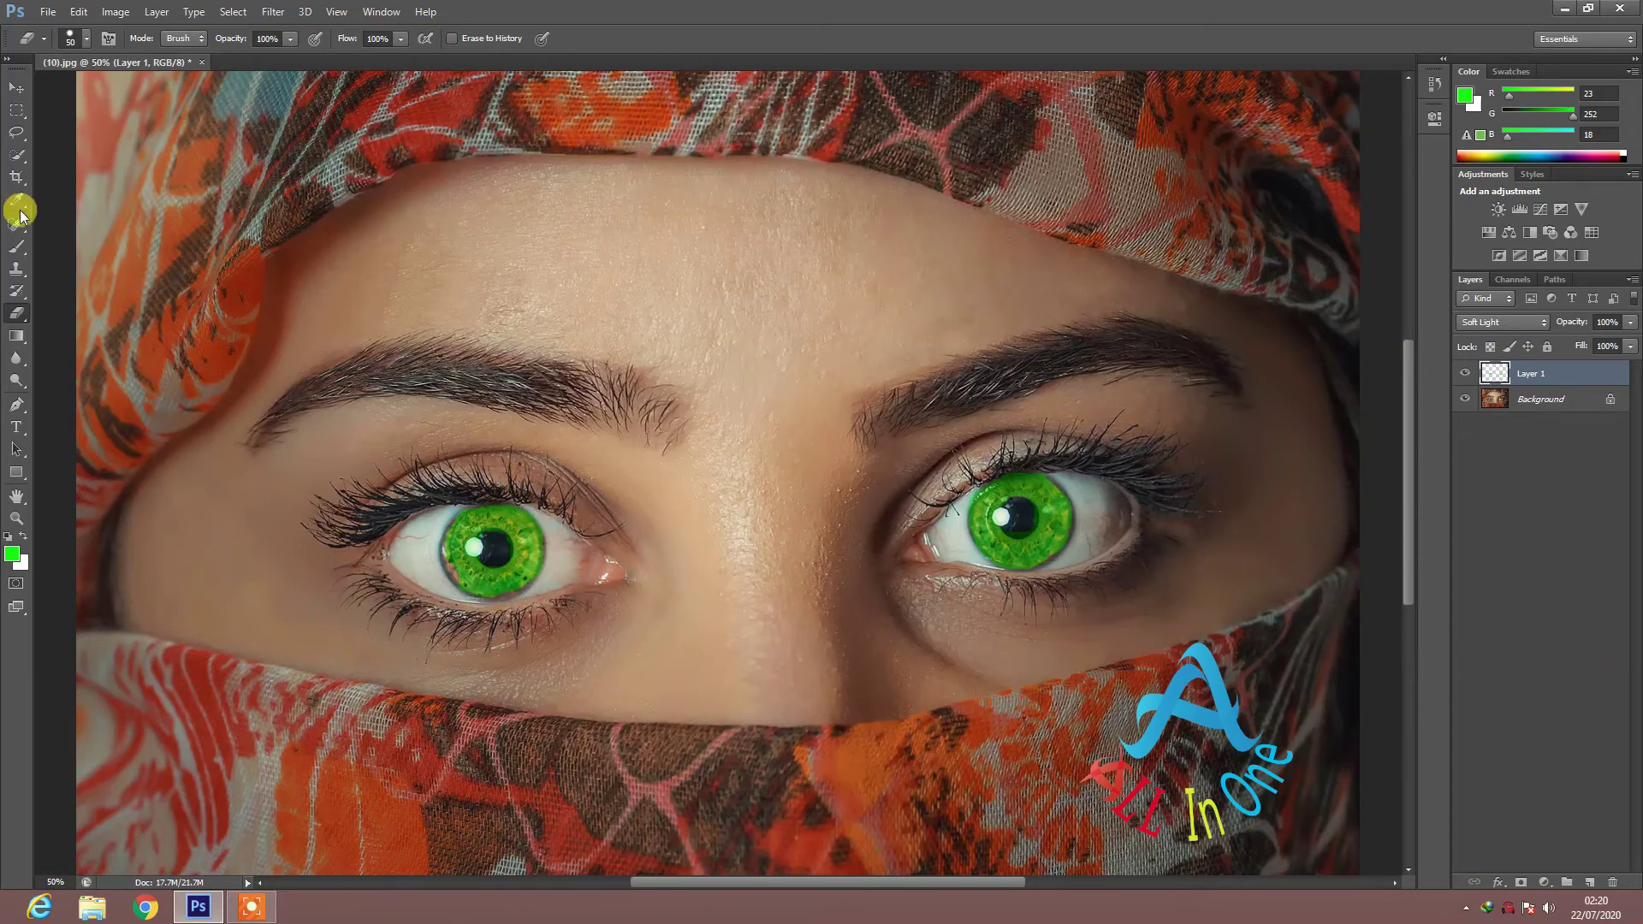
{"action": "left_click", "coordinate": [25, 134]}
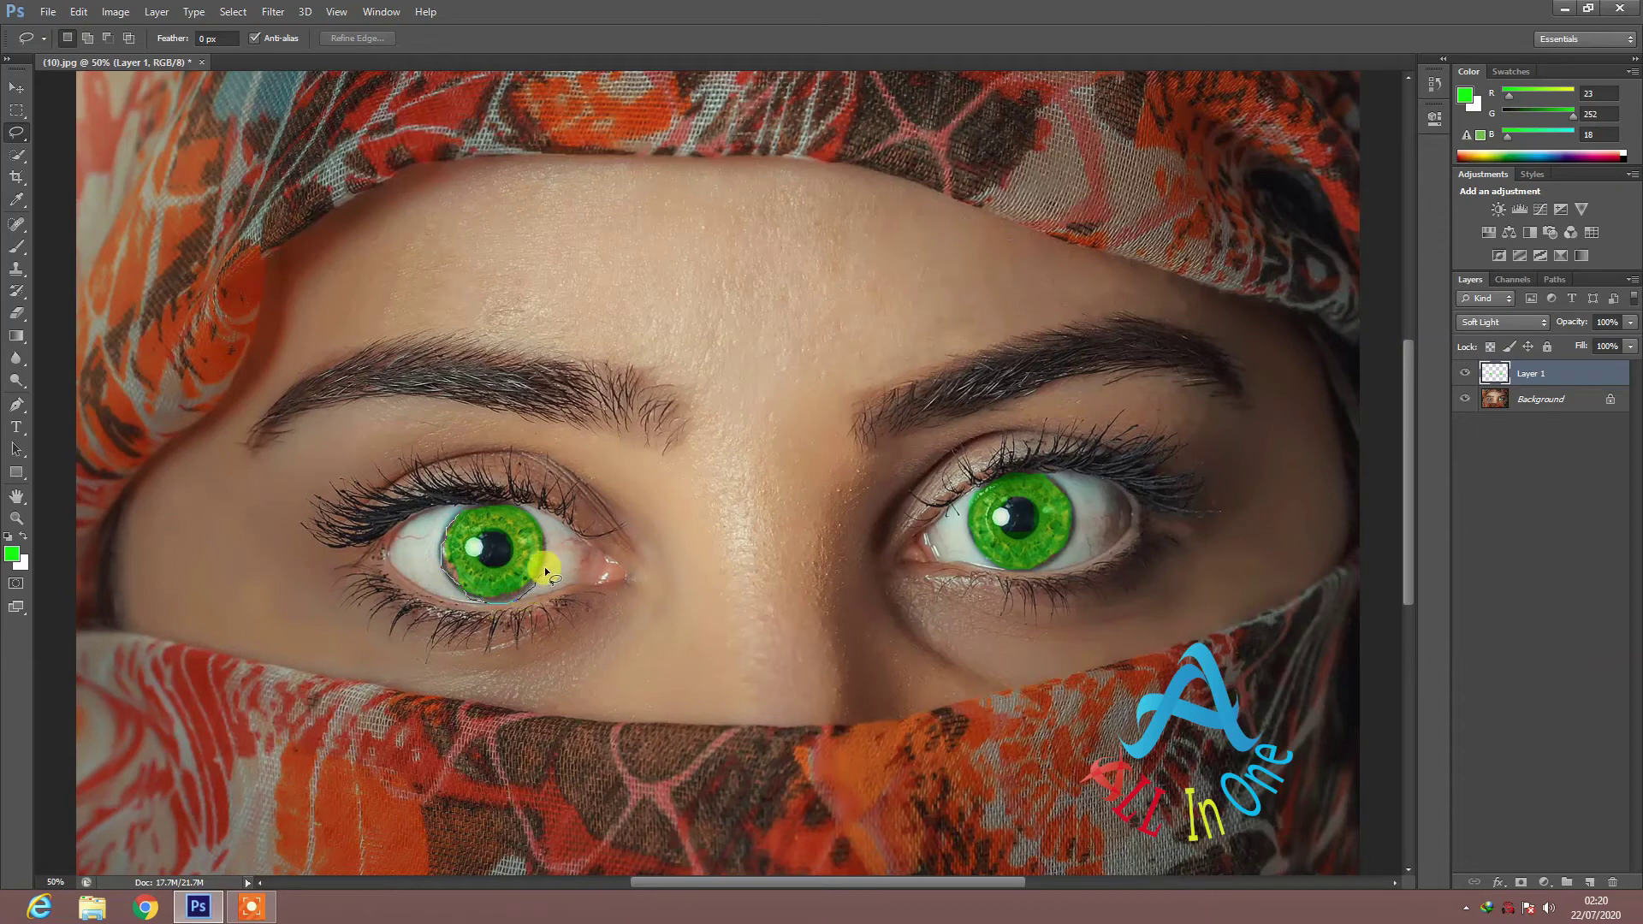
Step: Select around the left iris, paint green down its edge, then deselect
{"action": "left_click_drag", "start_coordinate": [532, 518], "coordinate": [533, 517]}
{"action": "left_click", "coordinate": [16, 249]}
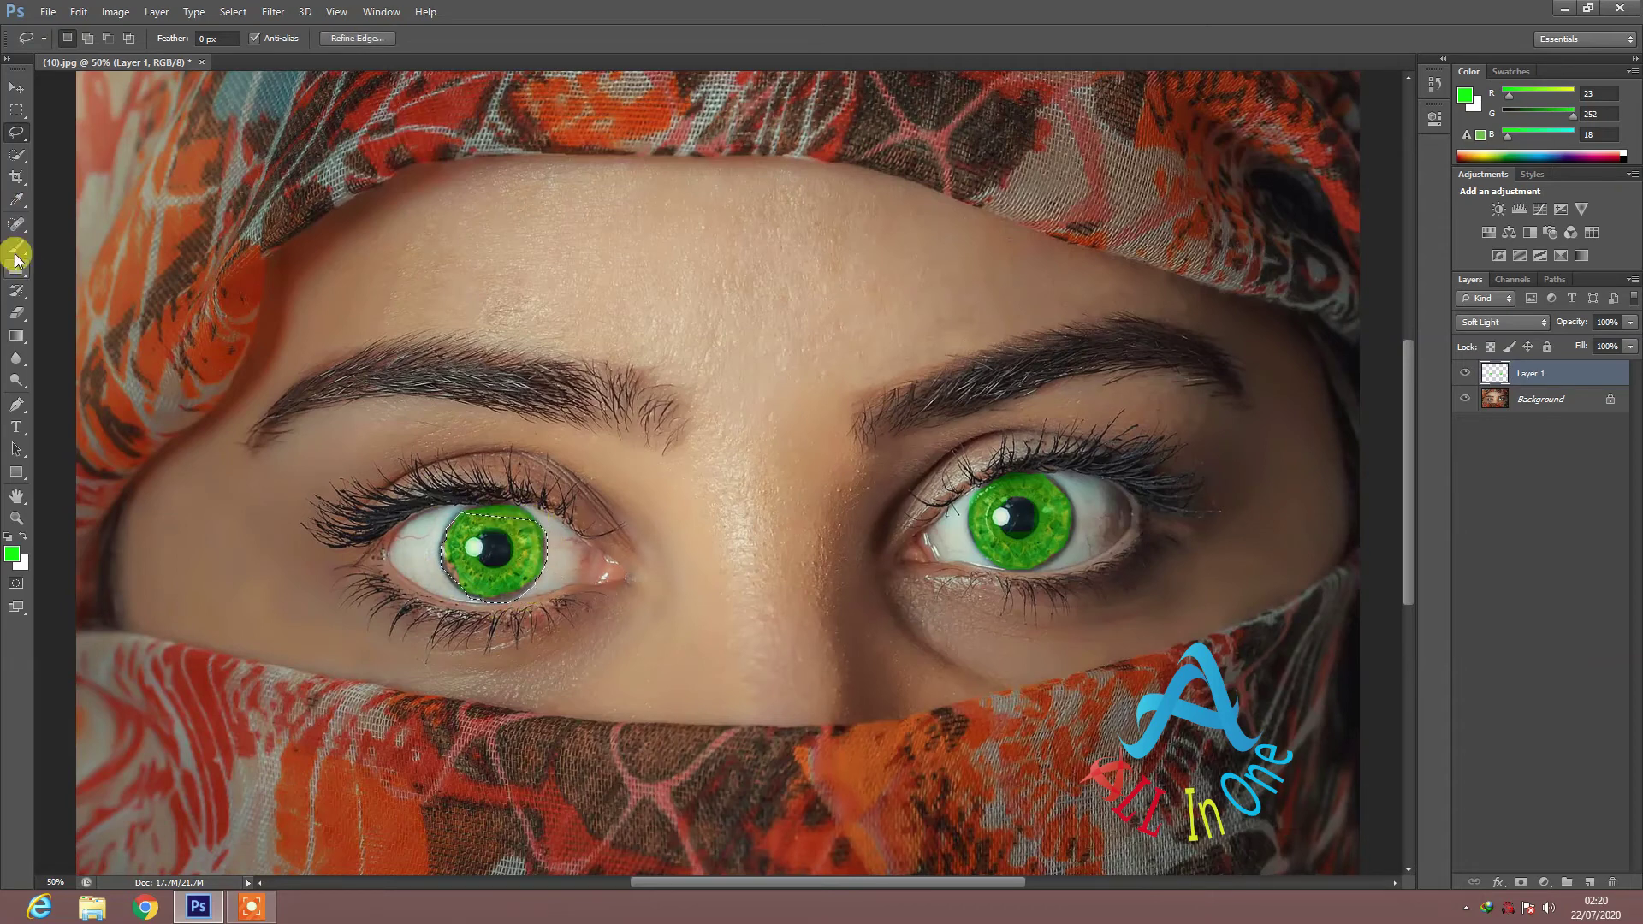
{"action": "mouse_move", "coordinate": [455, 546]}
{"action": "left_mouse_down"}
{"action": "mouse_move", "coordinate": [459, 575]}
{"action": "mouse_move", "coordinate": [521, 590]}
{"action": "mouse_move", "coordinate": [487, 521]}
{"action": "mouse_move", "coordinate": [504, 507]}
{"action": "mouse_move", "coordinate": [409, 400]}
{"action": "mouse_move", "coordinate": [17, 165]}
{"action": "left_mouse_up"}
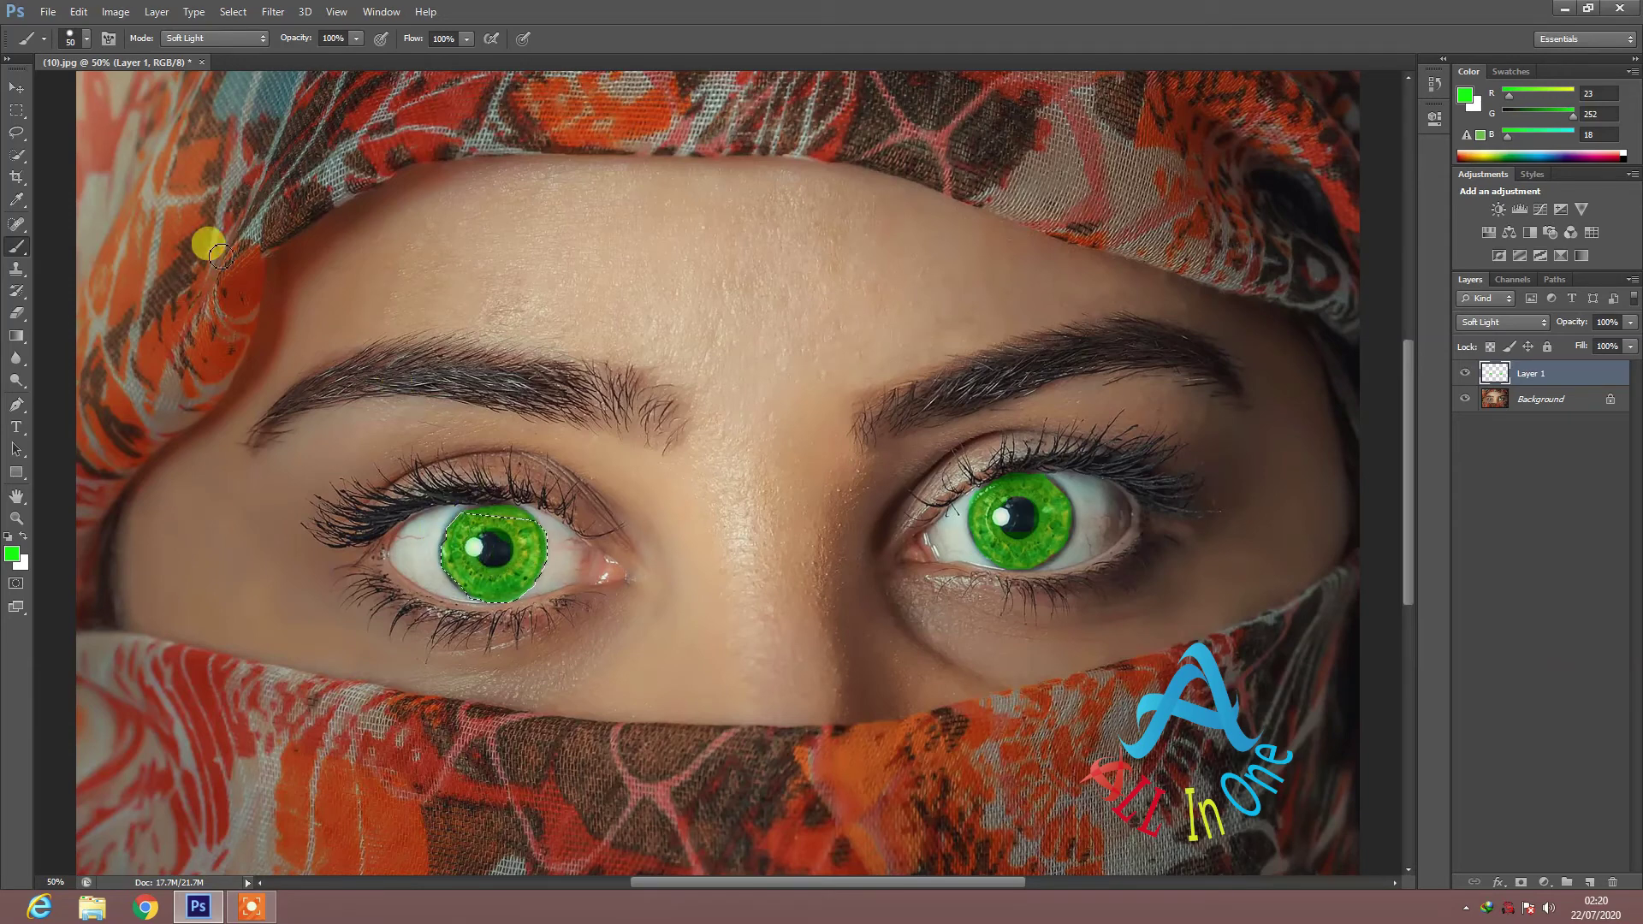
{"action": "left_click", "coordinate": [18, 161]}
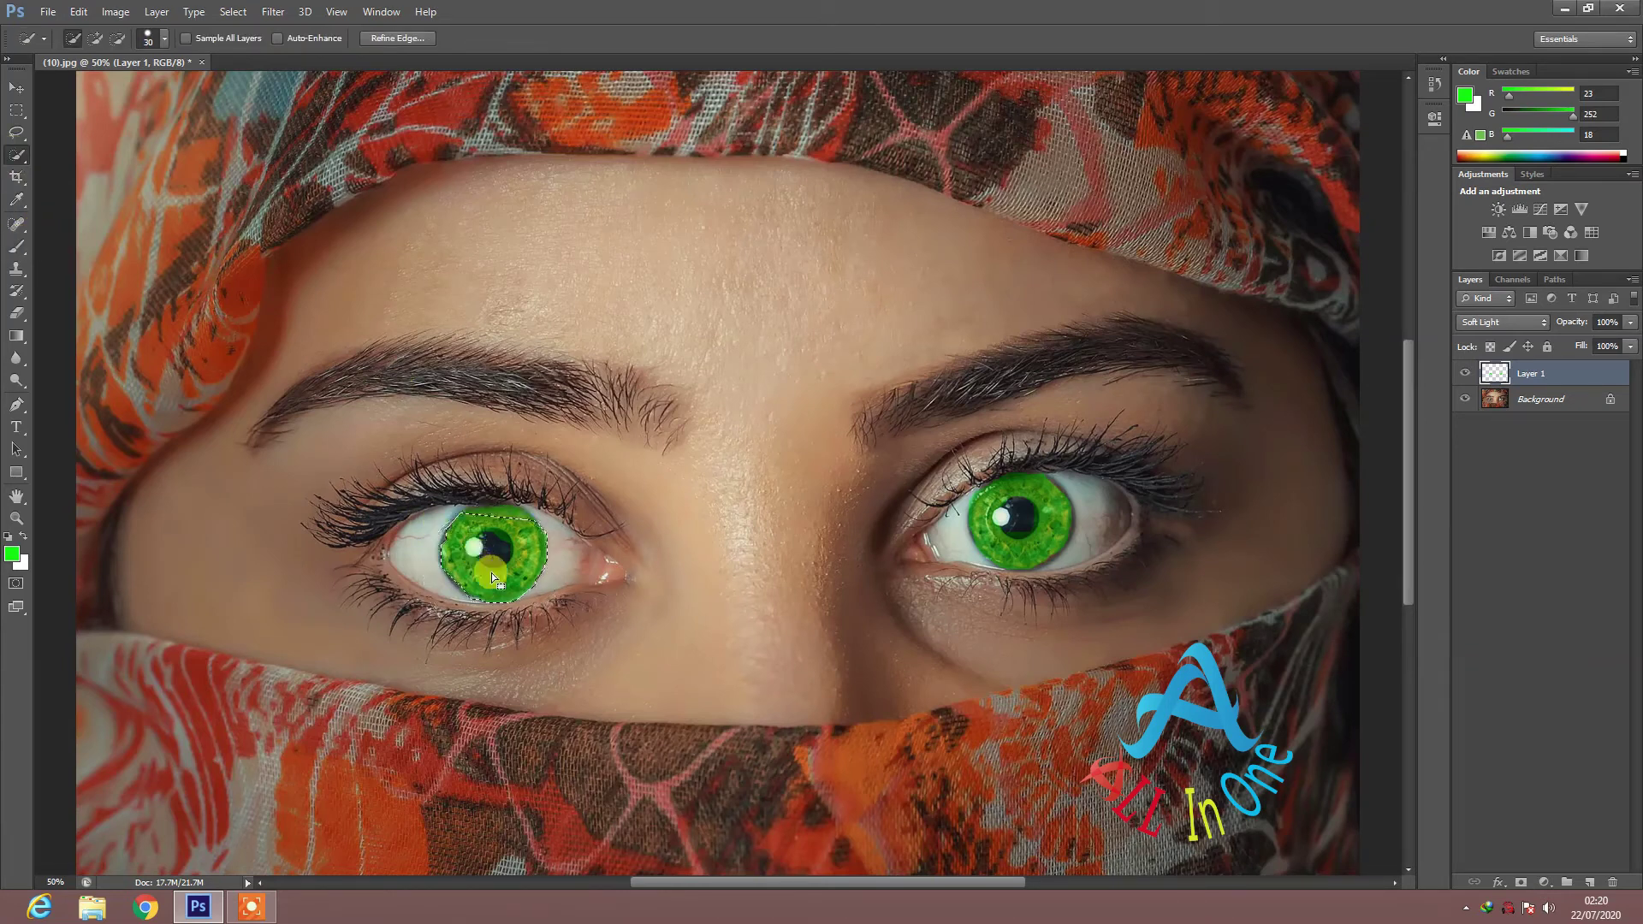
{"action": "left_click", "coordinate": [17, 111]}
{"action": "left_click", "coordinate": [437, 414]}
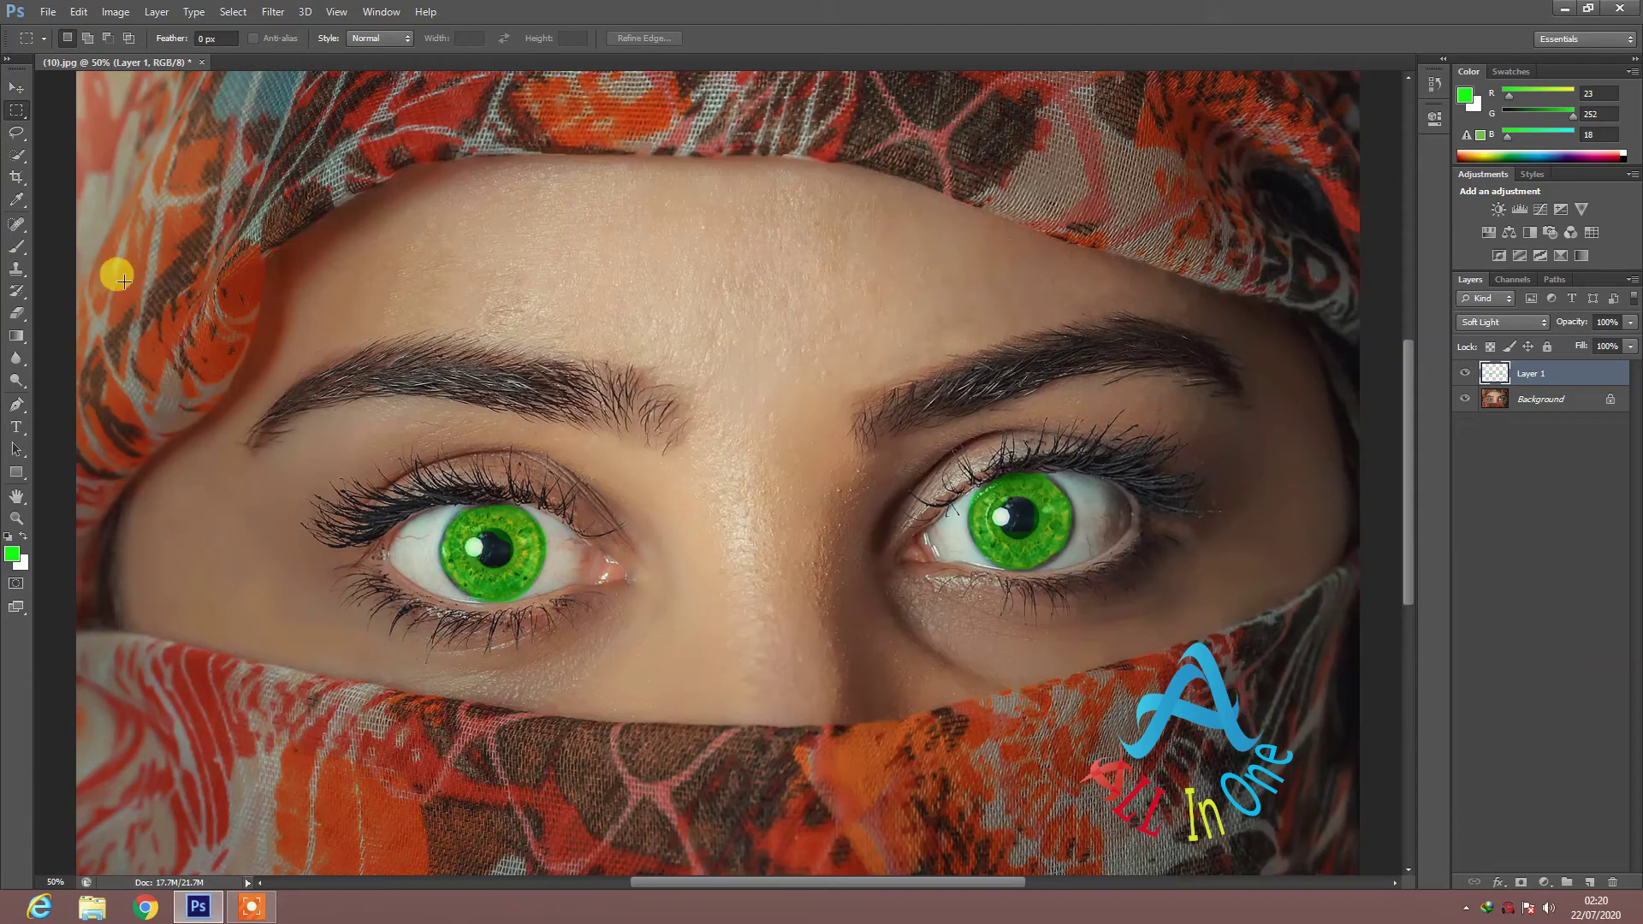
{"action": "left_click", "coordinate": [16, 155]}
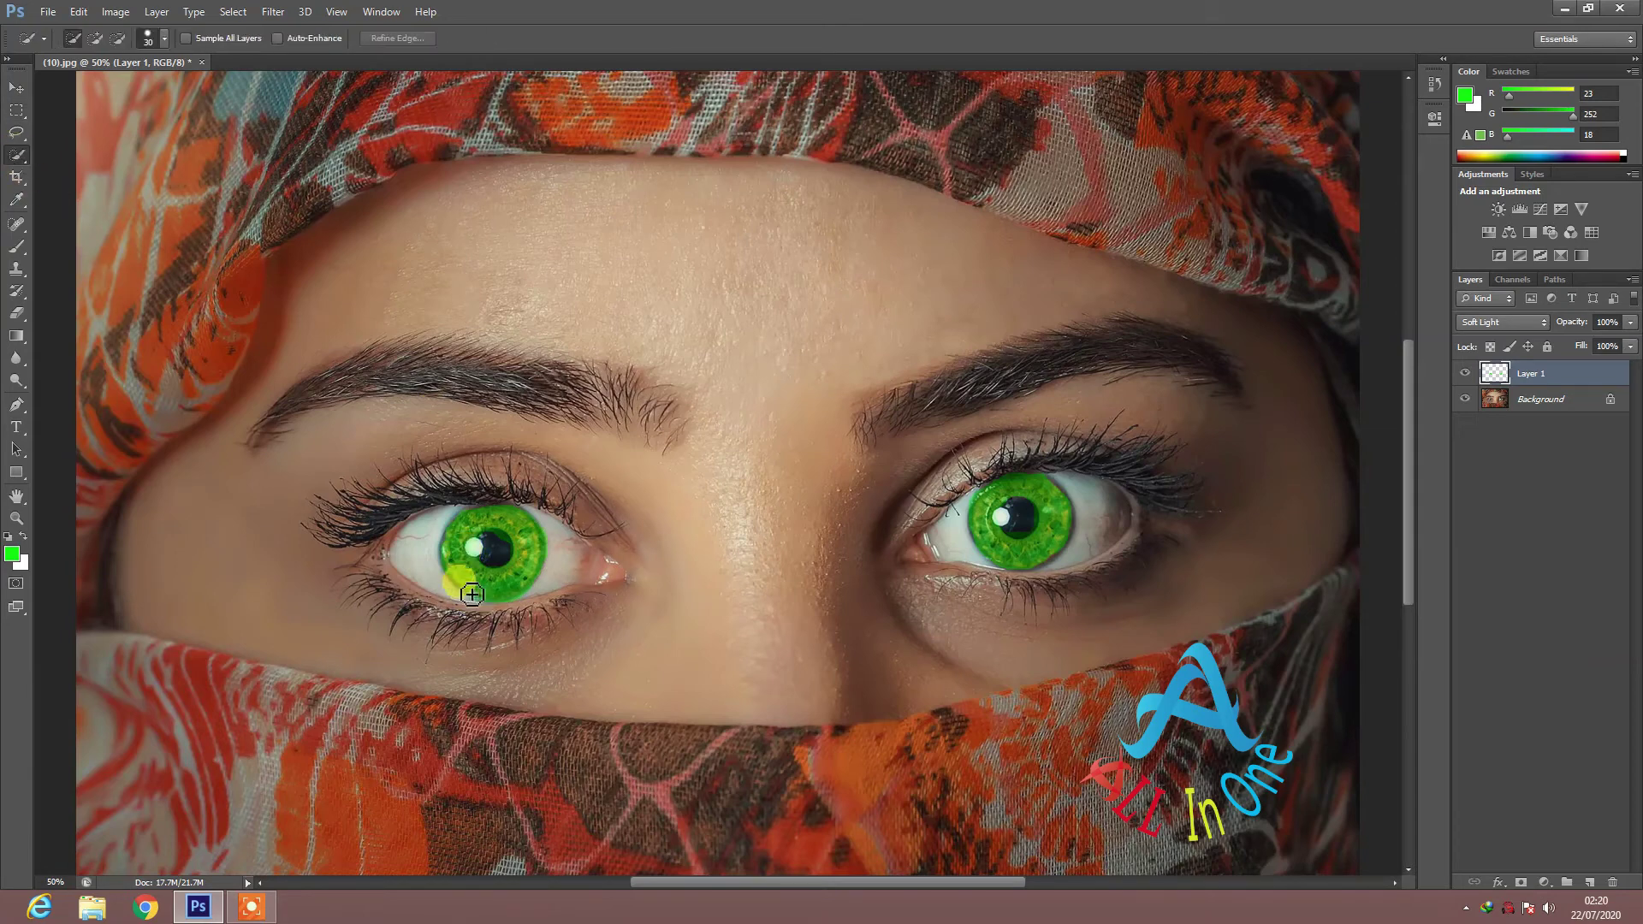
{"action": "left_click", "coordinate": [13, 135]}
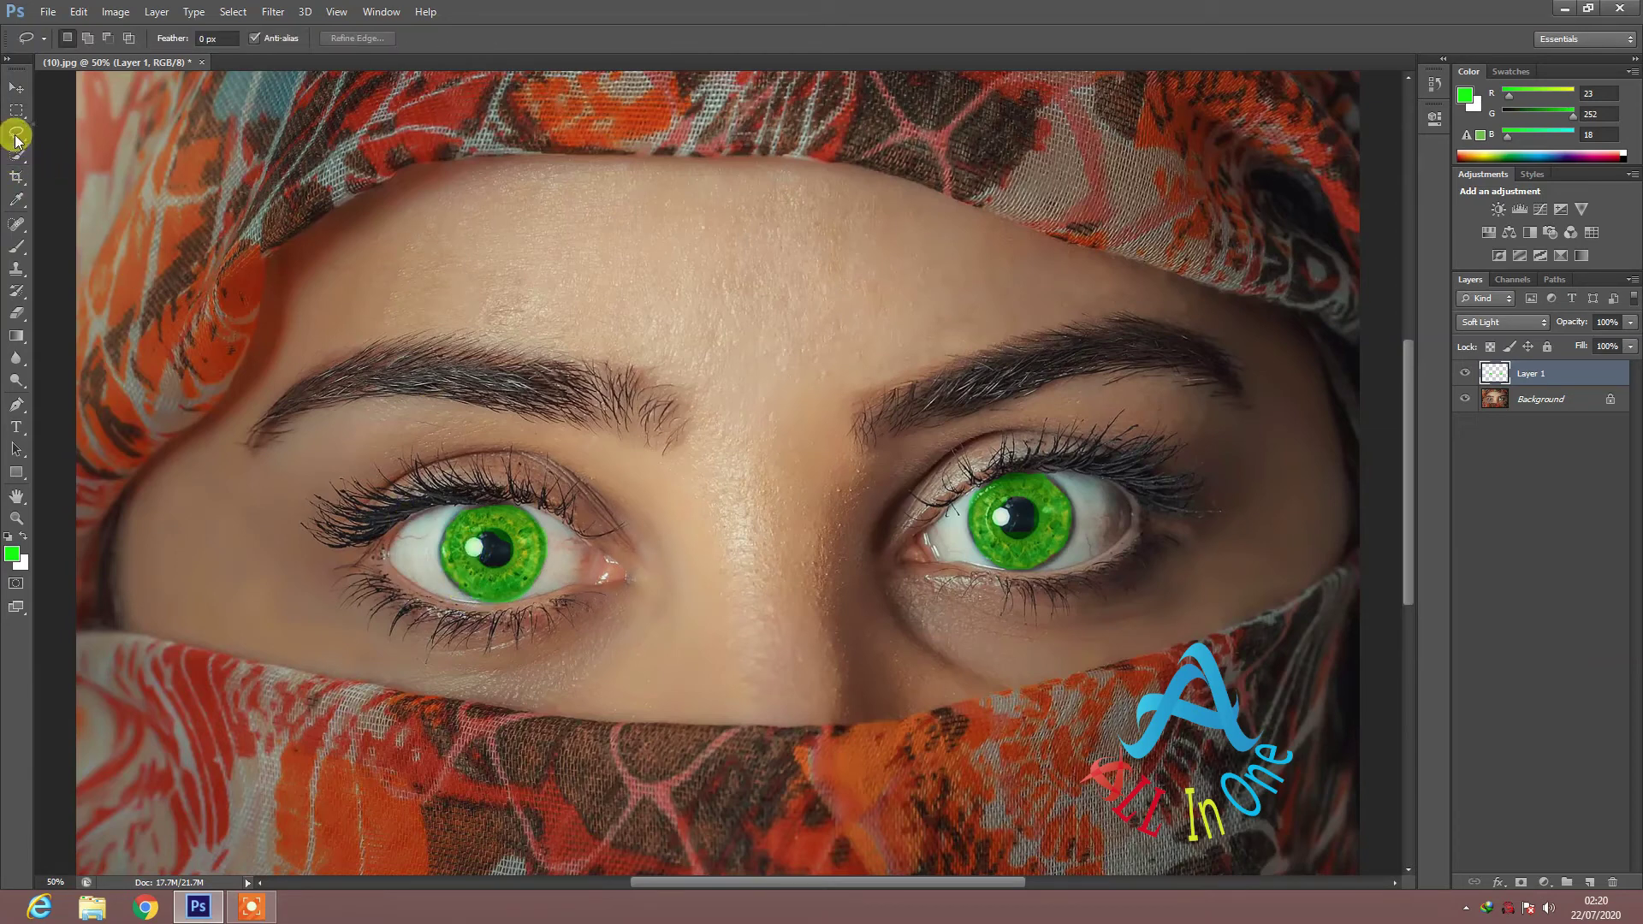
{"action": "left_click", "coordinate": [75, 130]}
Step: Lasso the uncoloured left part of the left iris, paint it green, and deselect
{"action": "left_click_drag", "start_coordinate": [462, 511], "coordinate": [471, 593]}
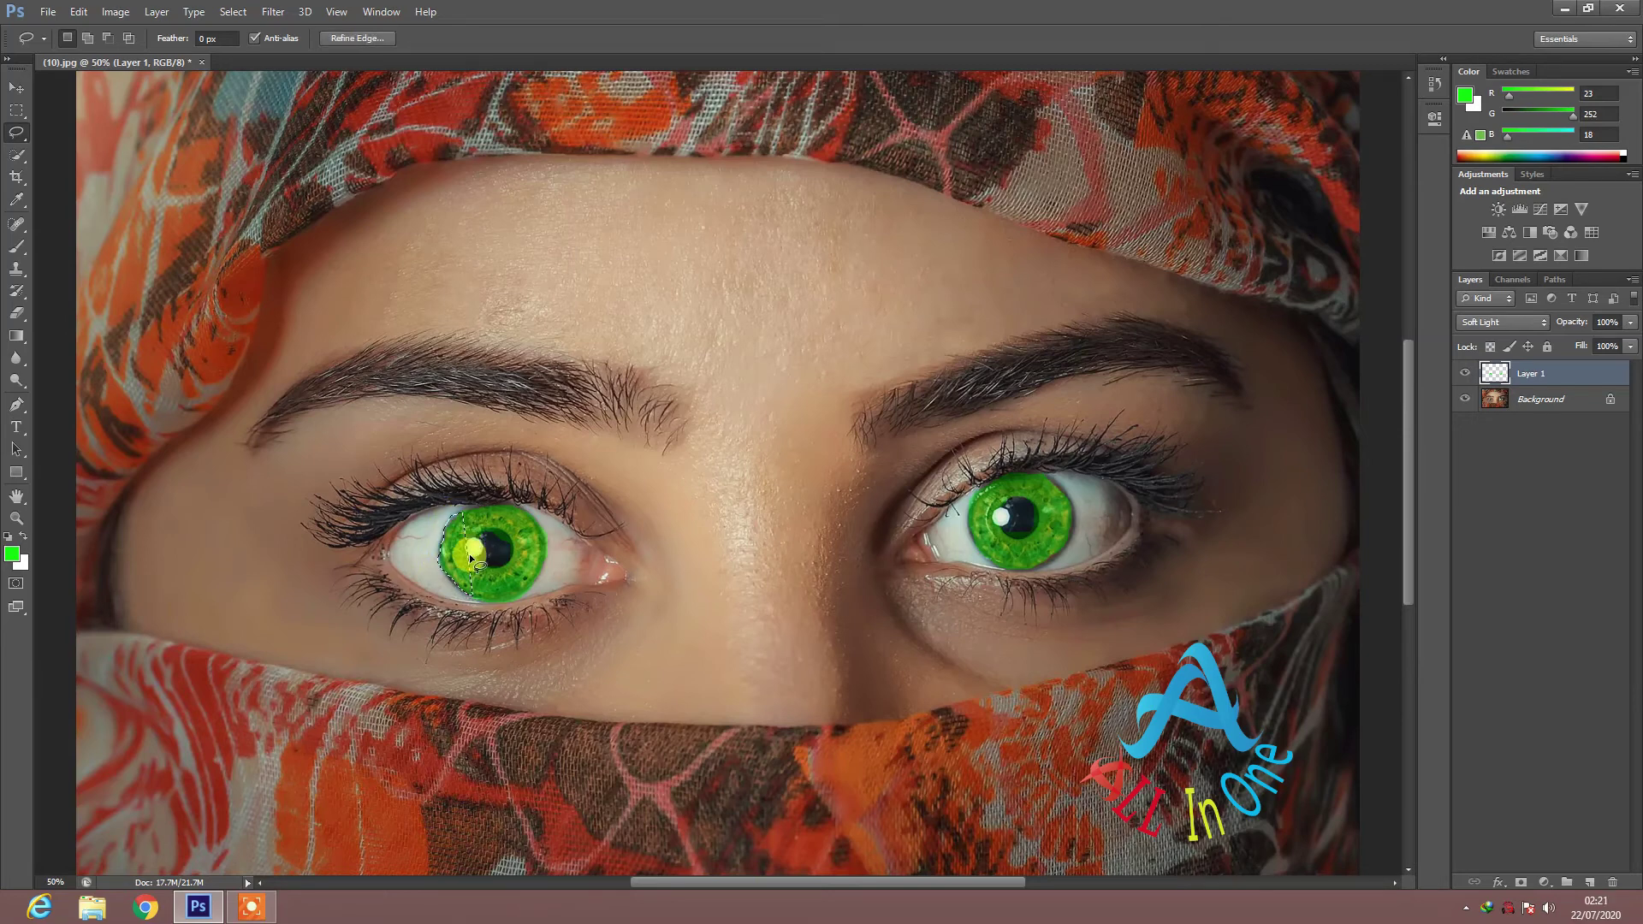
{"action": "left_click", "coordinate": [16, 247]}
{"action": "left_click_drag", "start_coordinate": [458, 535], "coordinate": [476, 592]}
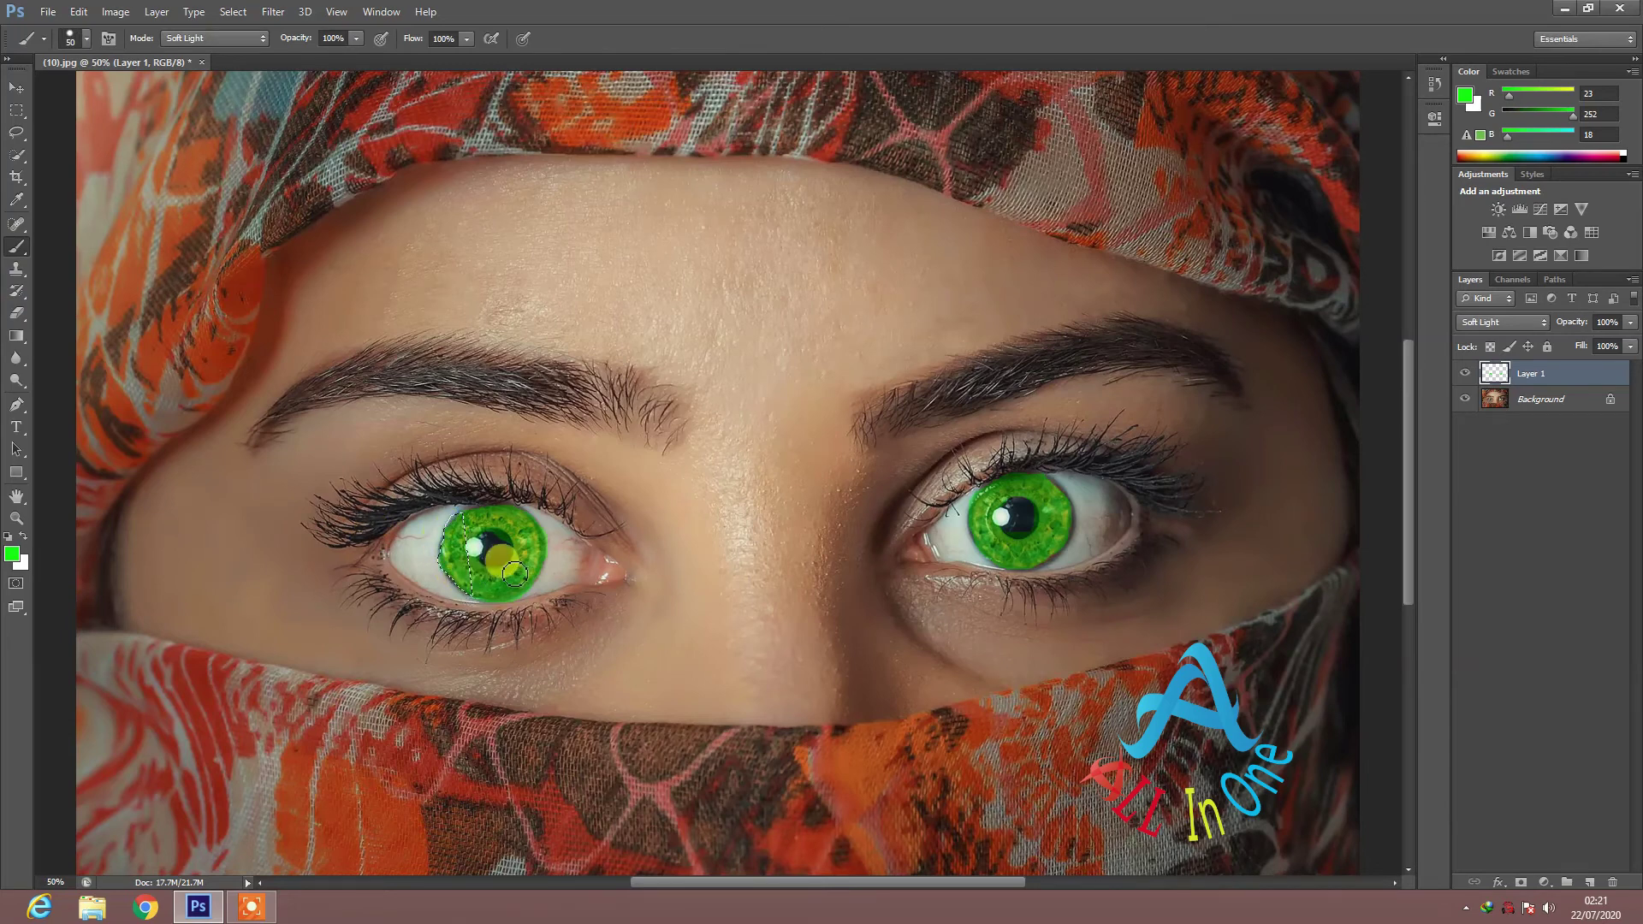
{"action": "left_click", "coordinate": [15, 116]}
{"action": "left_click", "coordinate": [567, 618]}
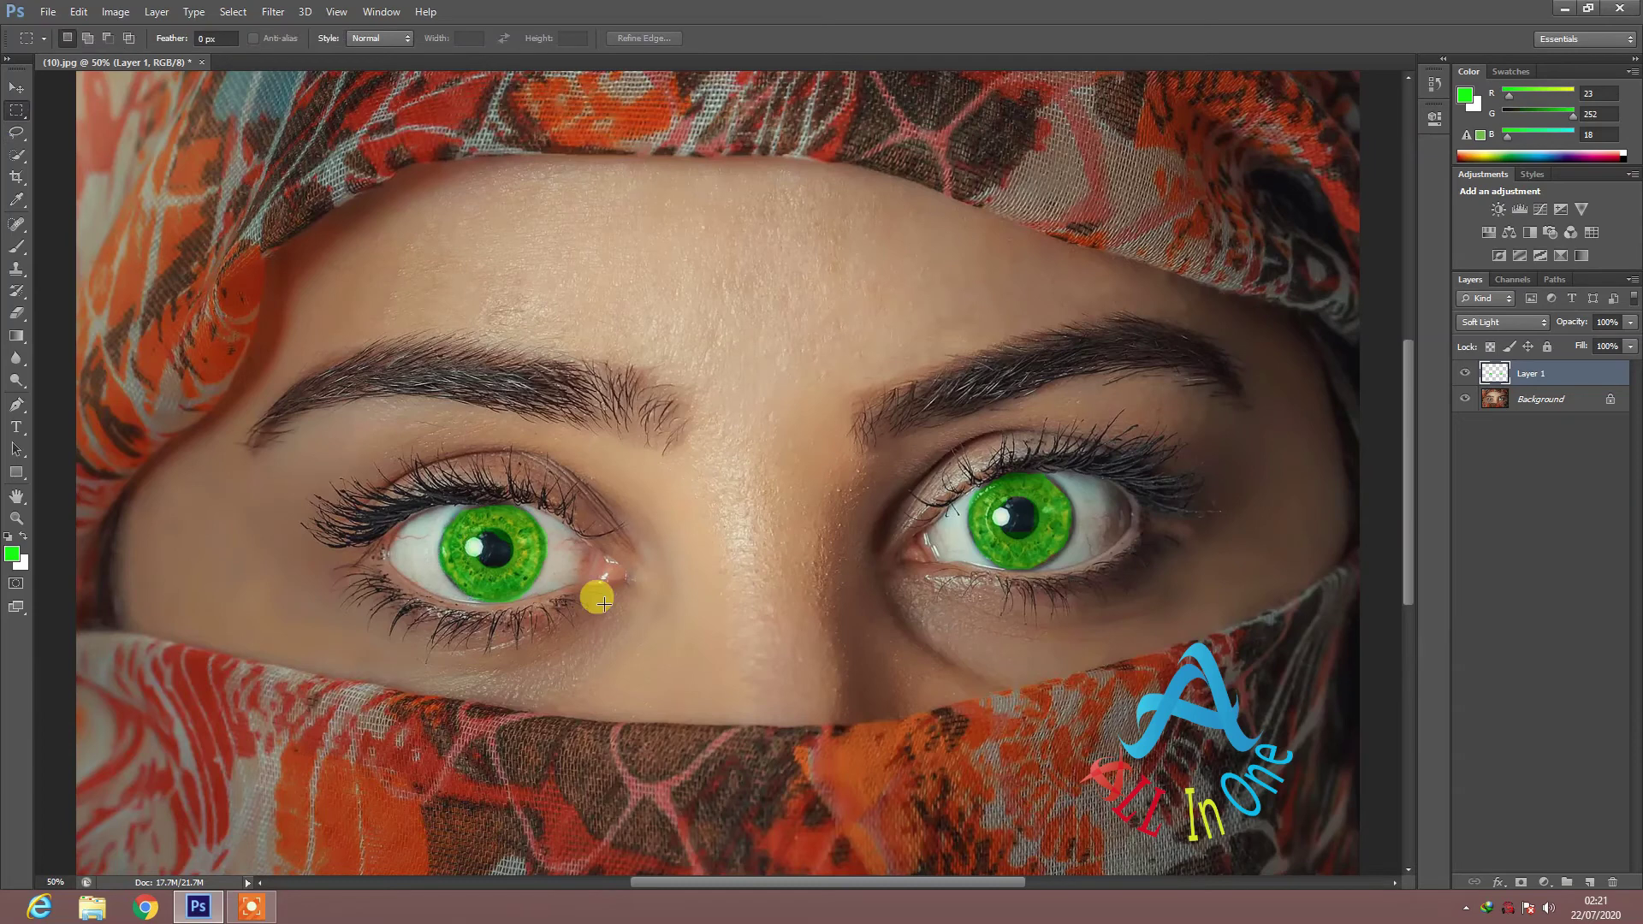
{"action": "left_click", "coordinate": [493, 553]}
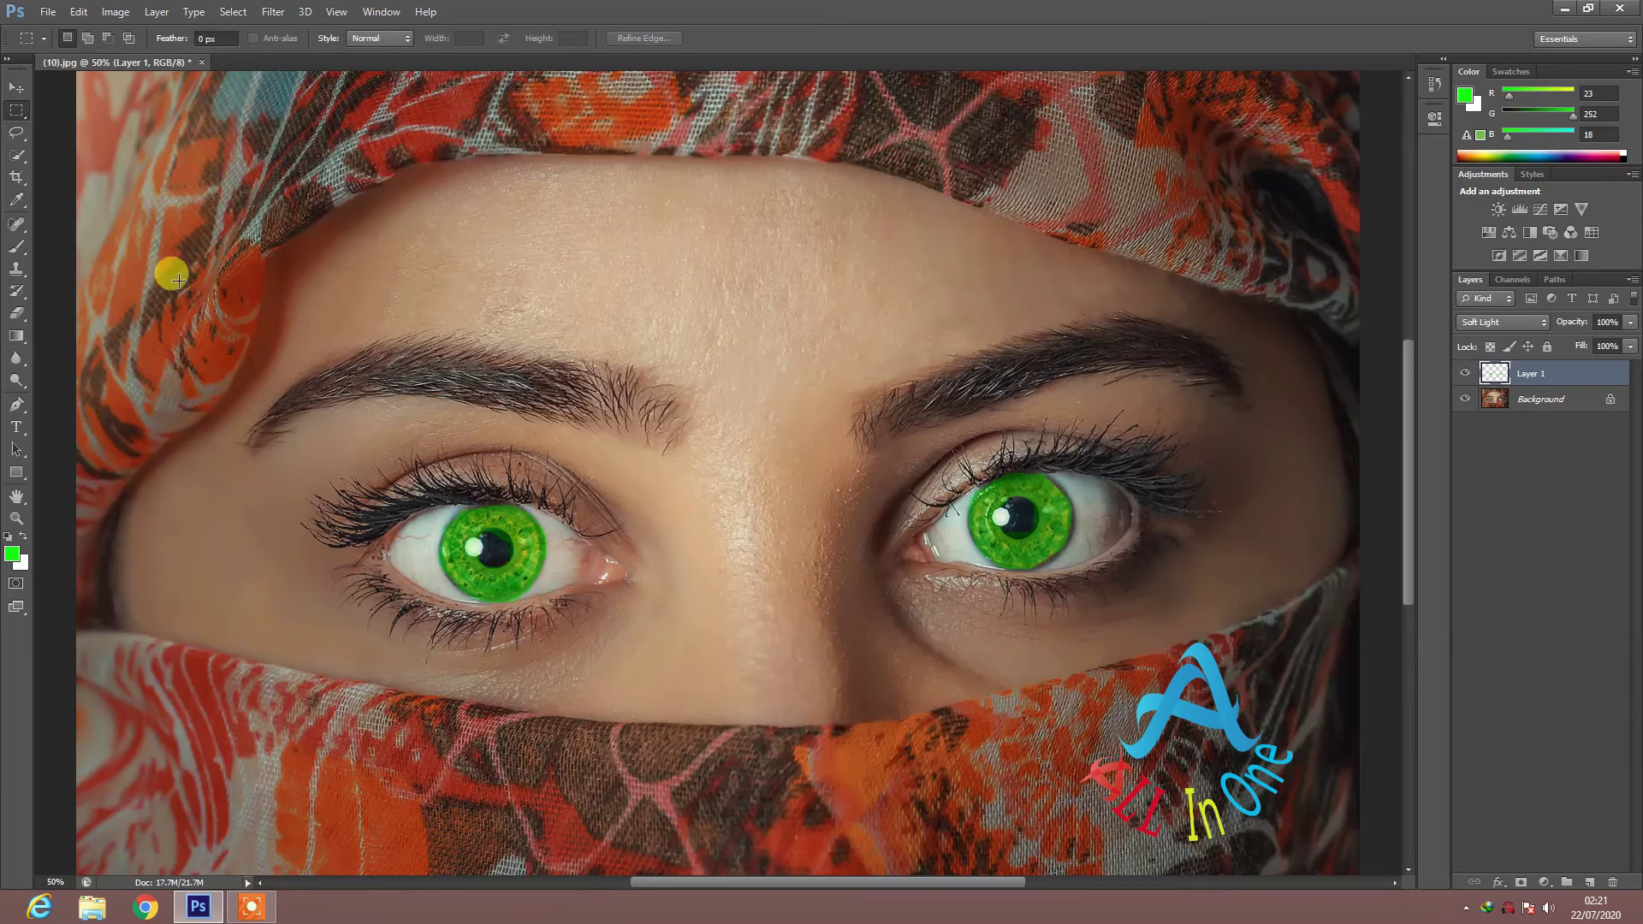
{"action": "left_click", "coordinate": [15, 315]}
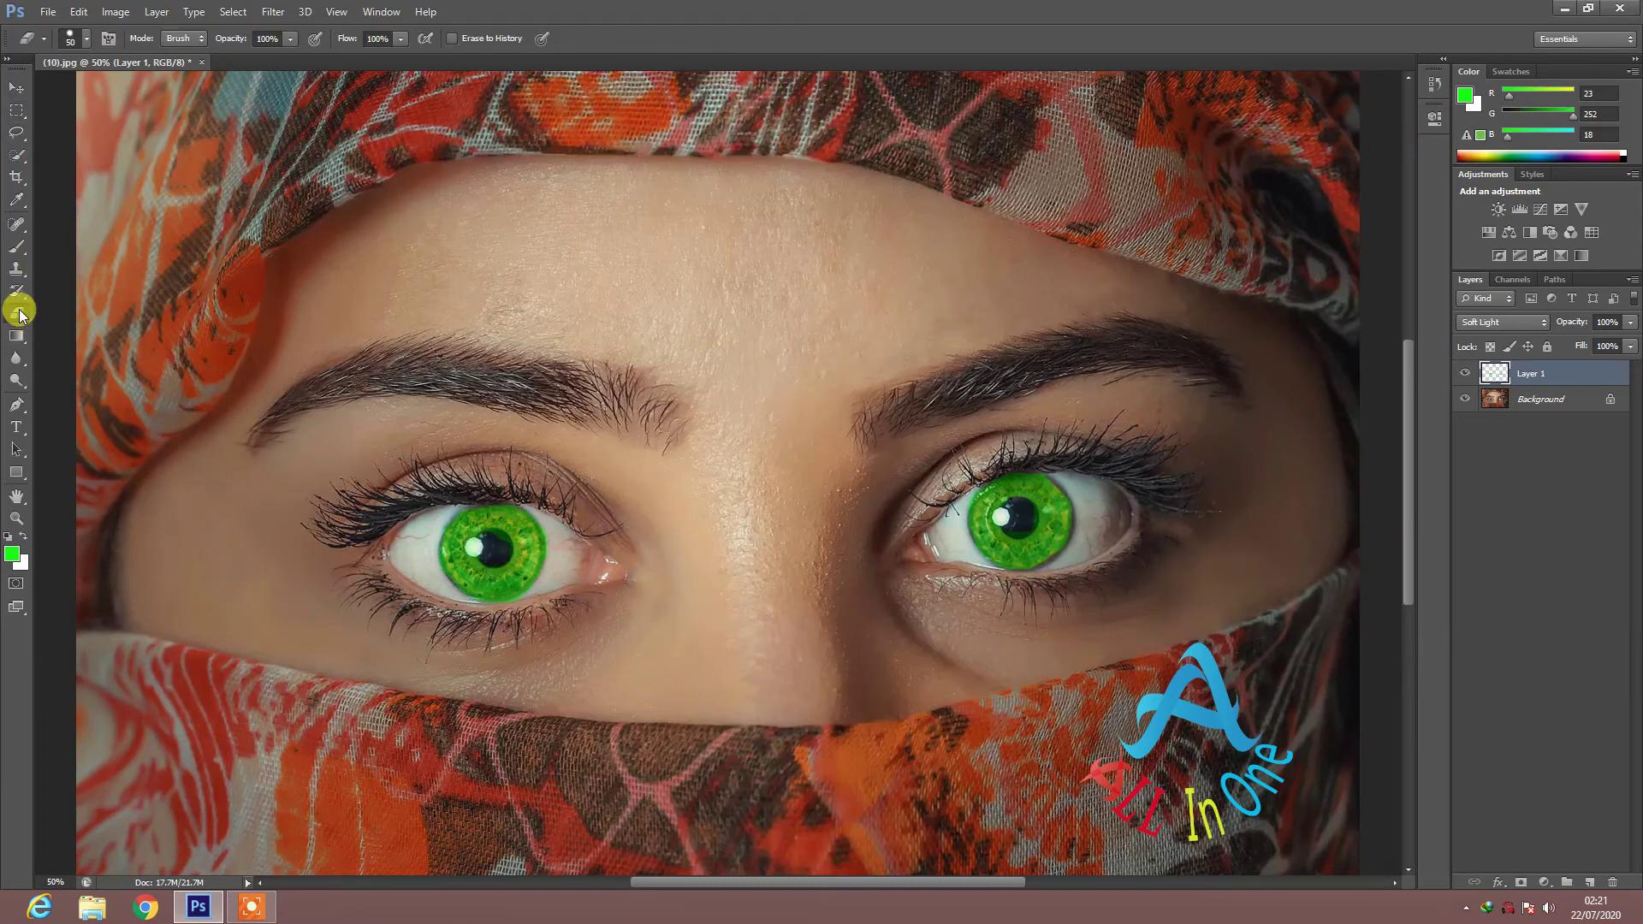
{"action": "right_click", "coordinate": [16, 315]}
{"action": "left_click", "coordinate": [64, 315]}
{"action": "key", "text": "ctrl+minus"}
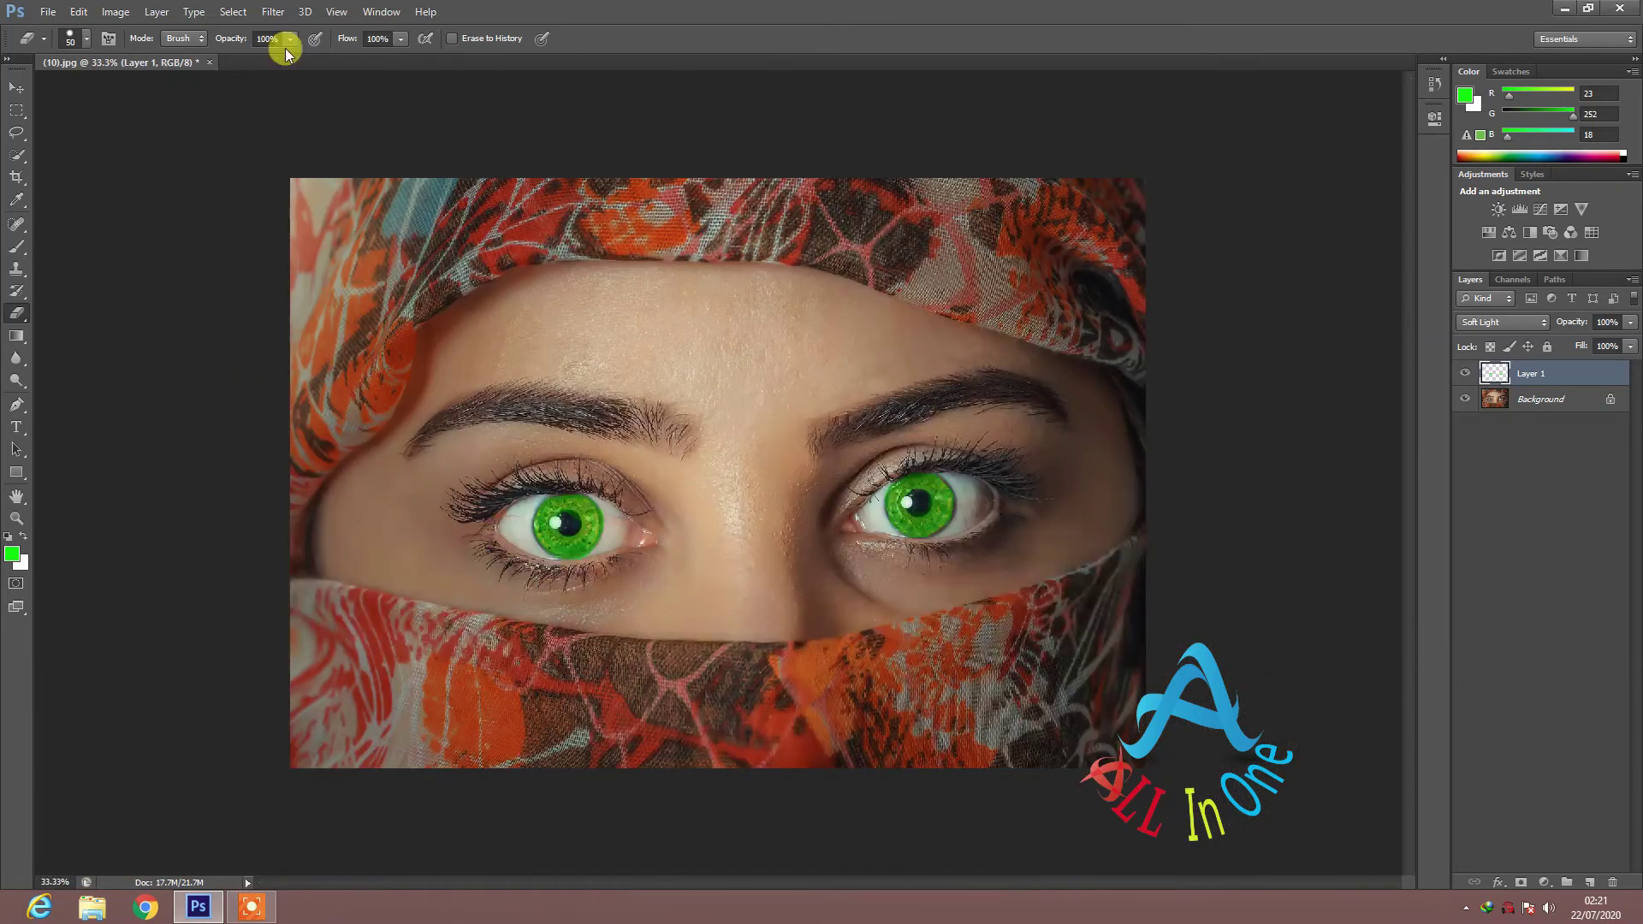
Step: Lasso the lower edge of the right iris and paint it green with the Soft Light brush
{"action": "left_click", "coordinate": [20, 137]}
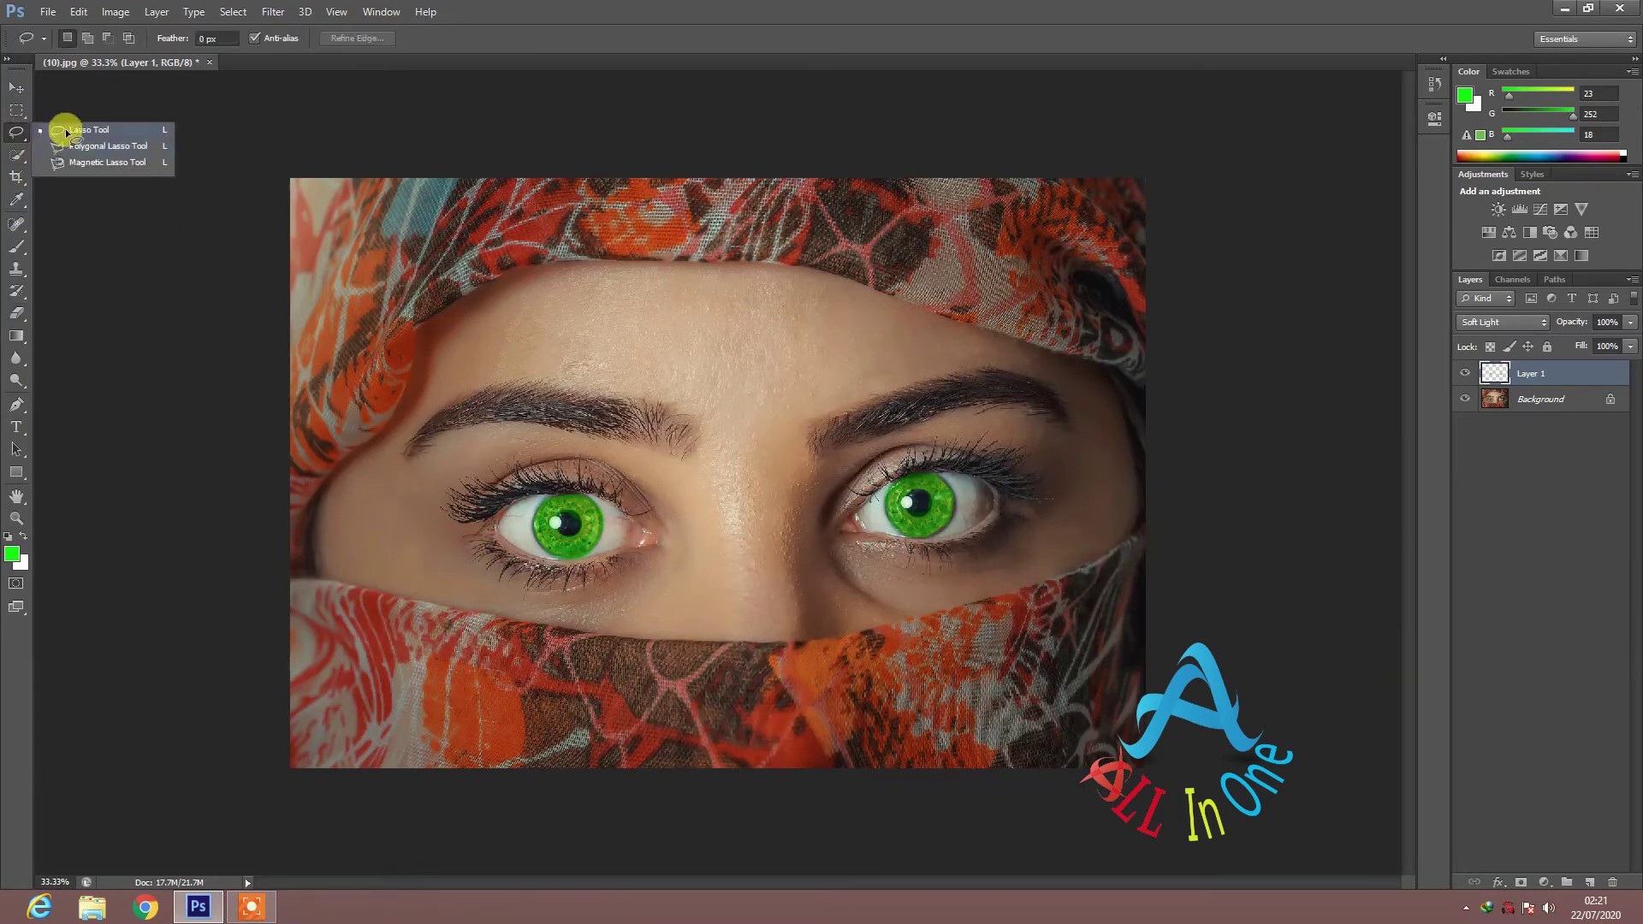
{"action": "left_click", "coordinate": [65, 127]}
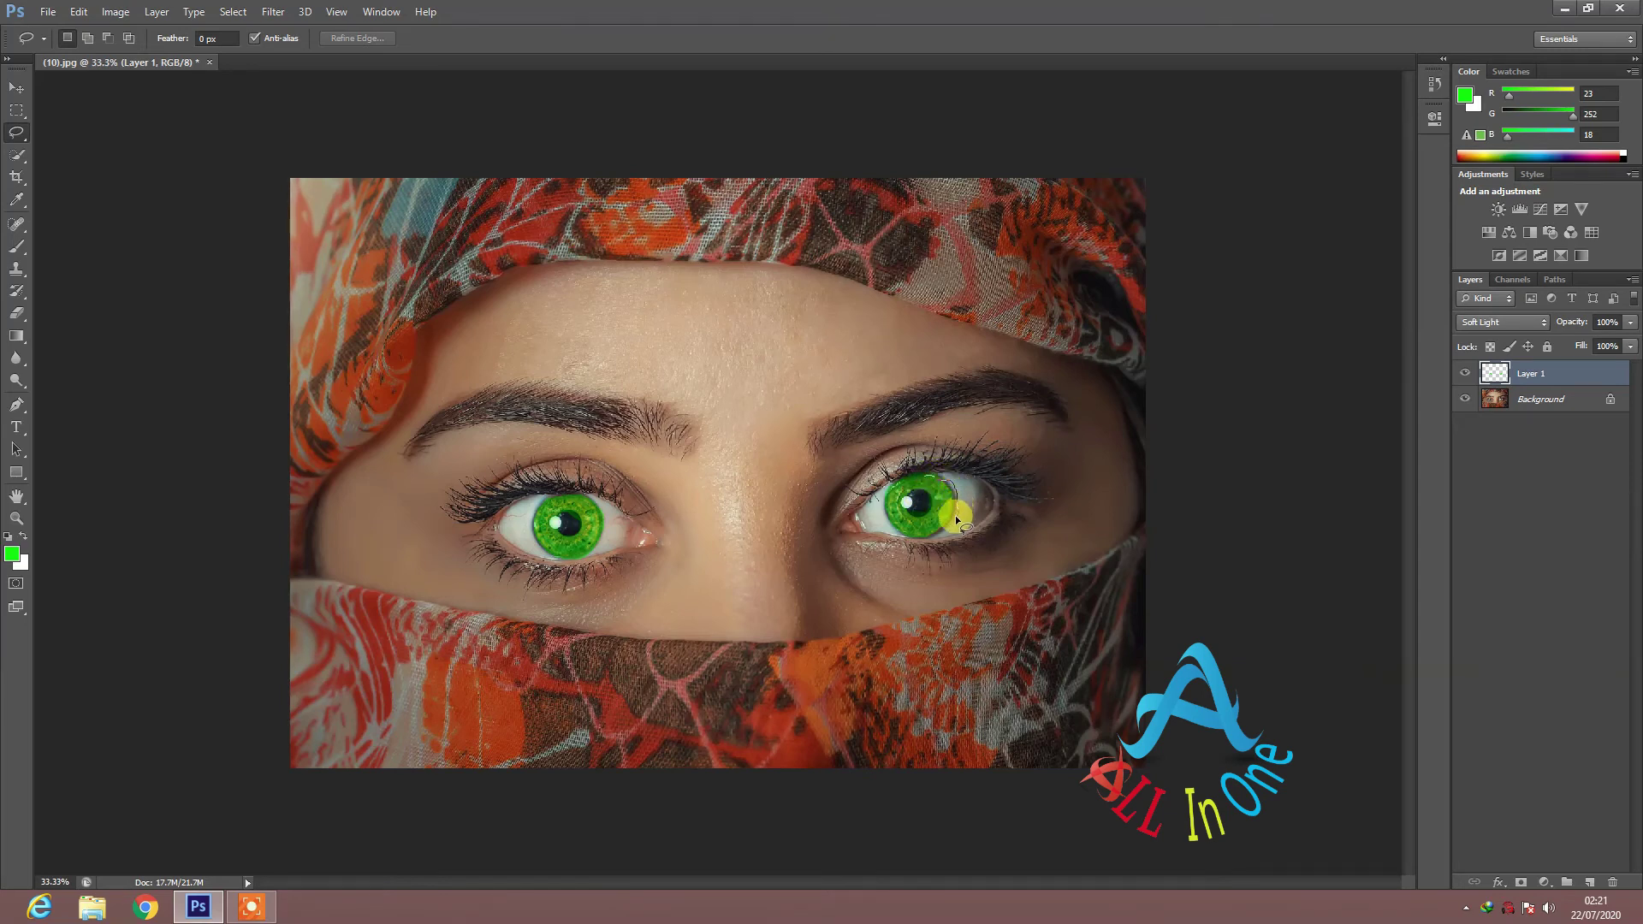
{"action": "left_click_drag", "start_coordinate": [955, 515], "coordinate": [938, 539]}
{"action": "left_click_drag", "start_coordinate": [930, 532], "coordinate": [943, 508]}
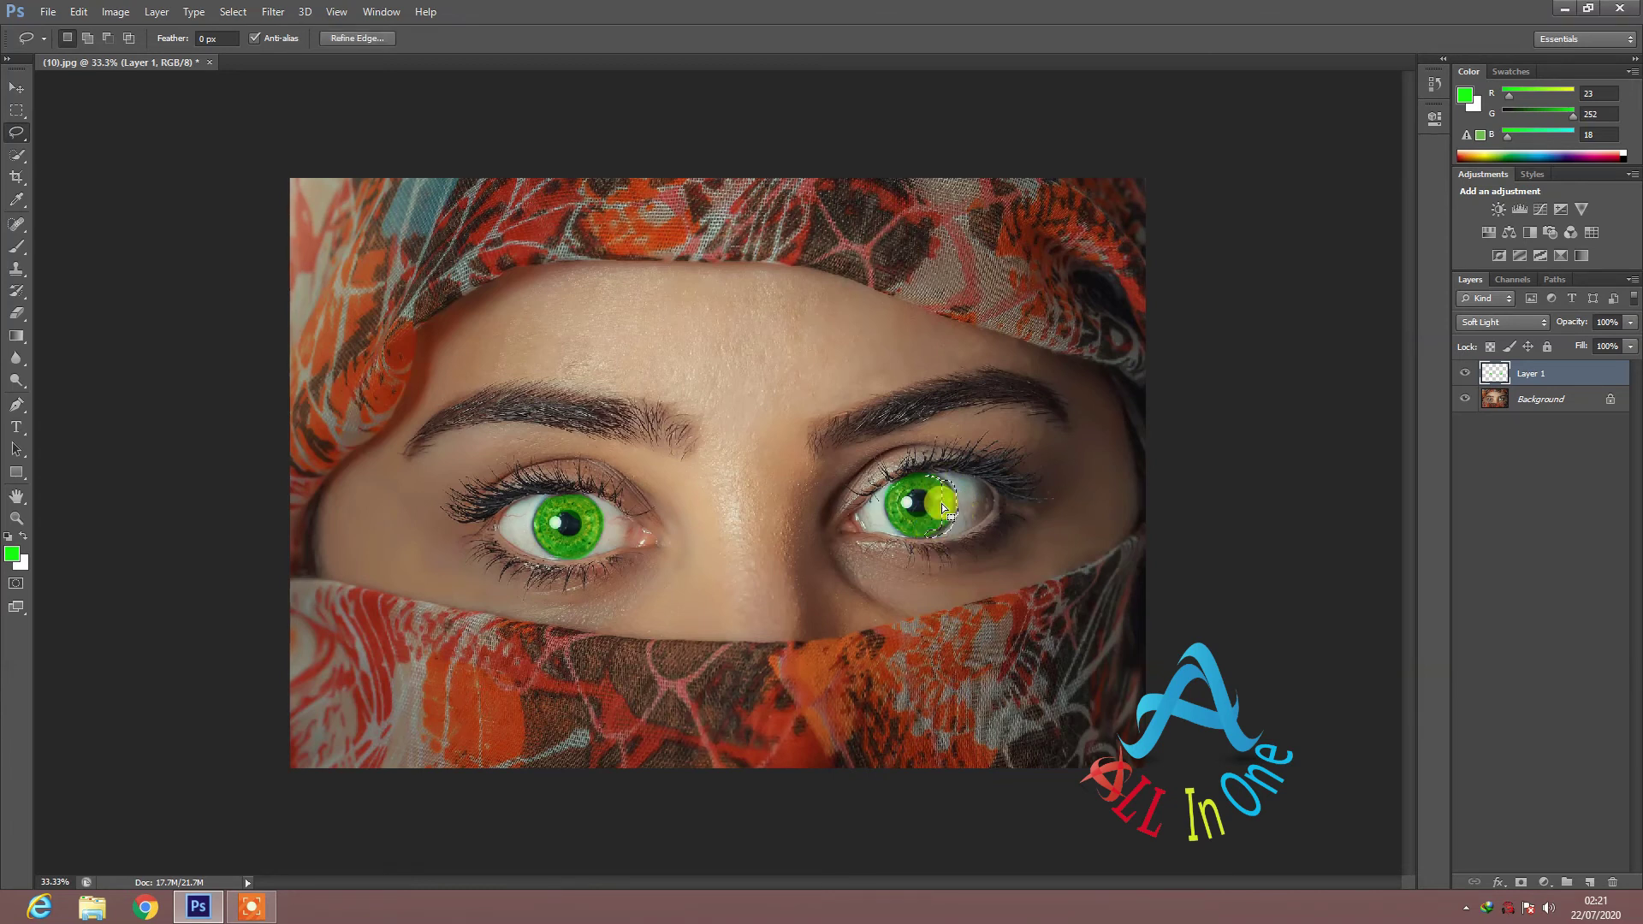
{"action": "left_click", "coordinate": [15, 247]}
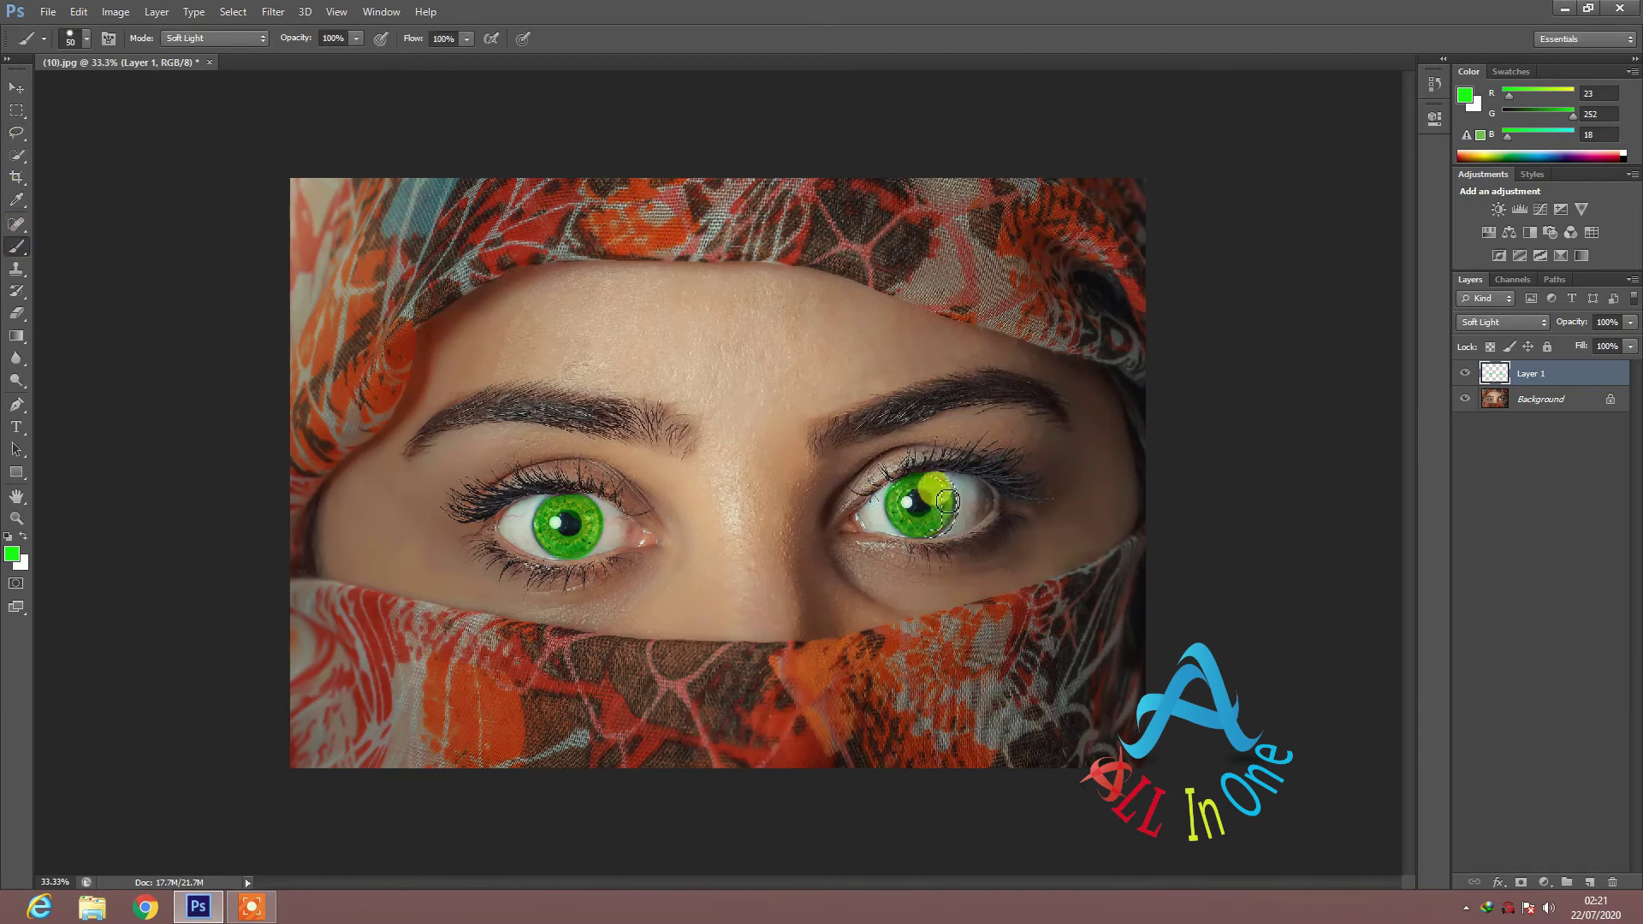
{"action": "left_click_drag", "start_coordinate": [948, 493], "coordinate": [949, 502]}
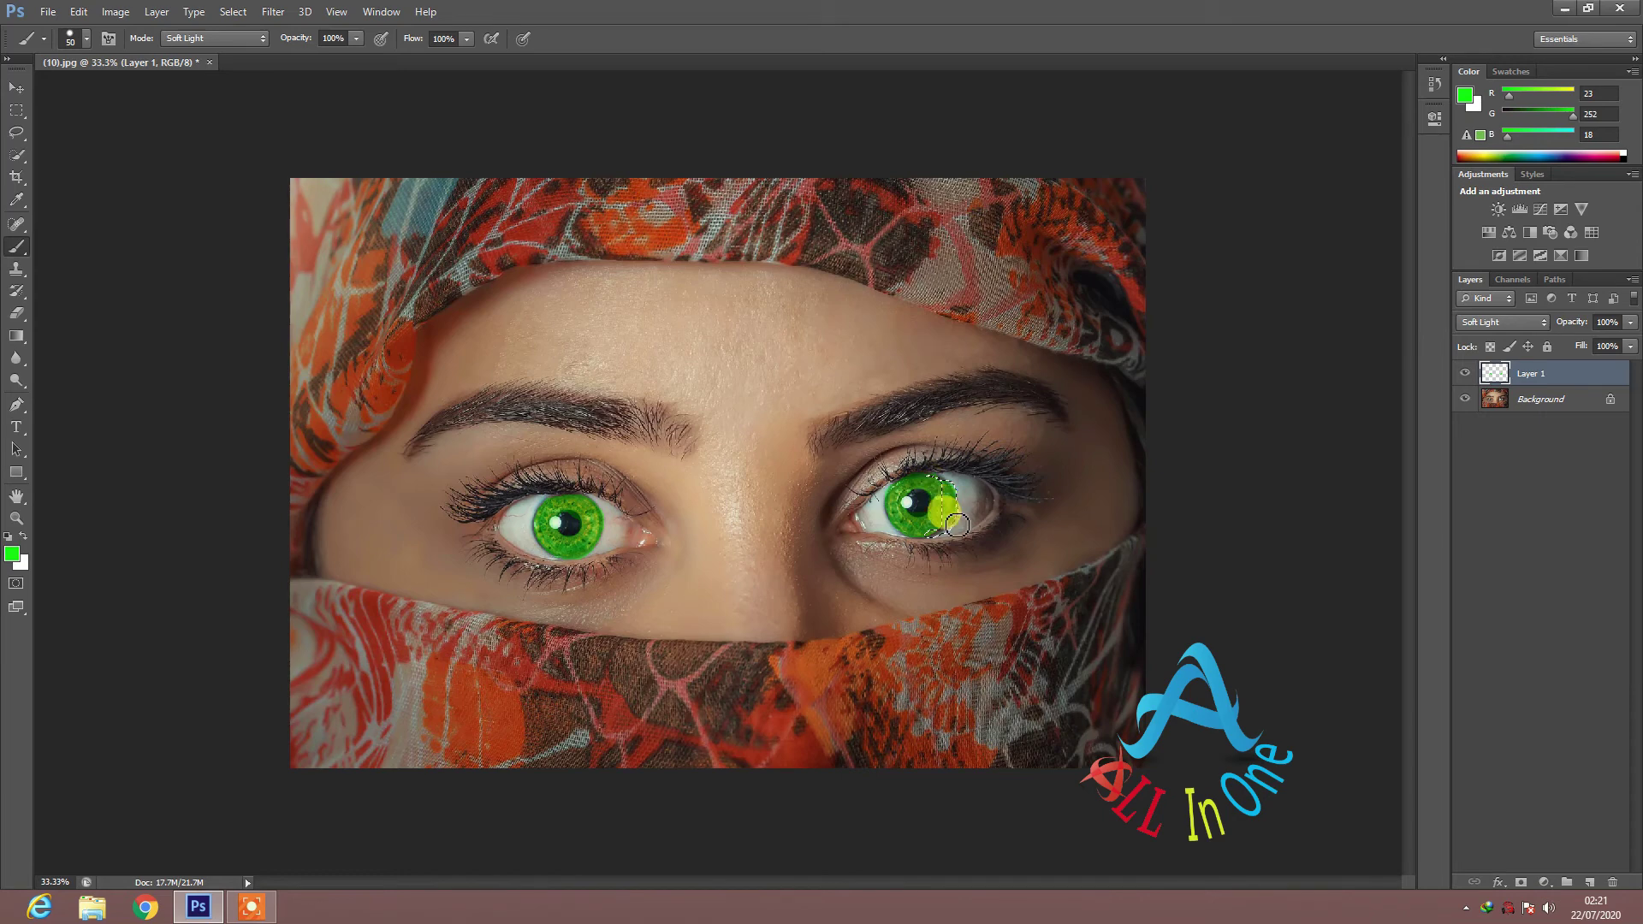
{"action": "mouse_move", "coordinate": [950, 499]}
{"action": "left_mouse_down"}
{"action": "mouse_move", "coordinate": [949, 539]}
{"action": "mouse_move", "coordinate": [894, 492]}
{"action": "left_mouse_up"}
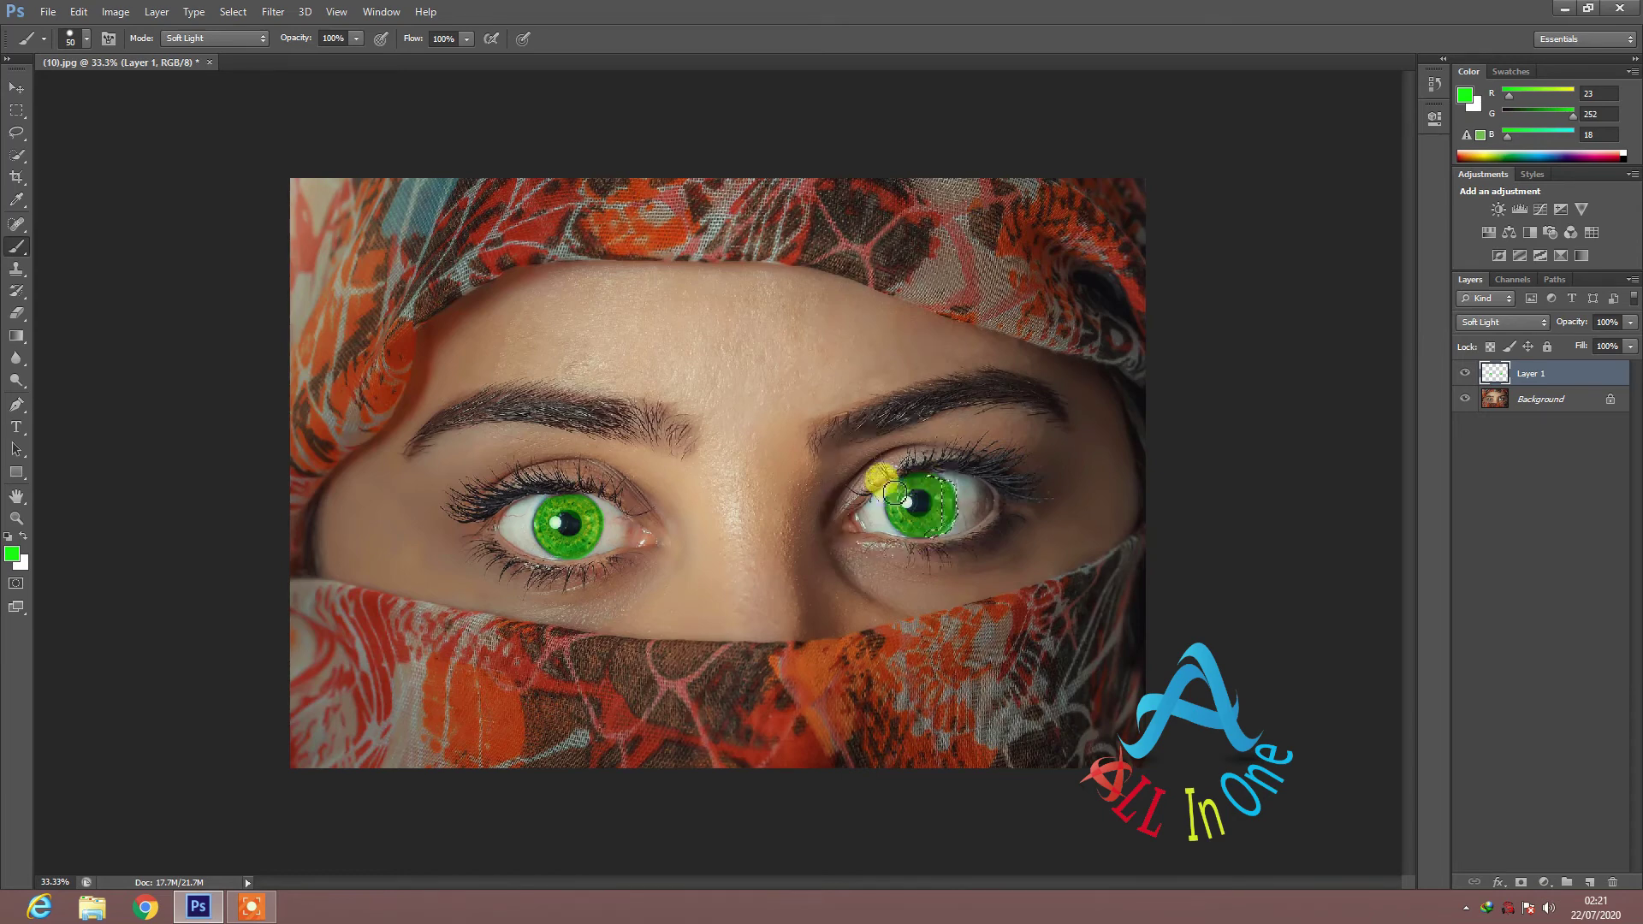
{"action": "left_click", "coordinate": [16, 110]}
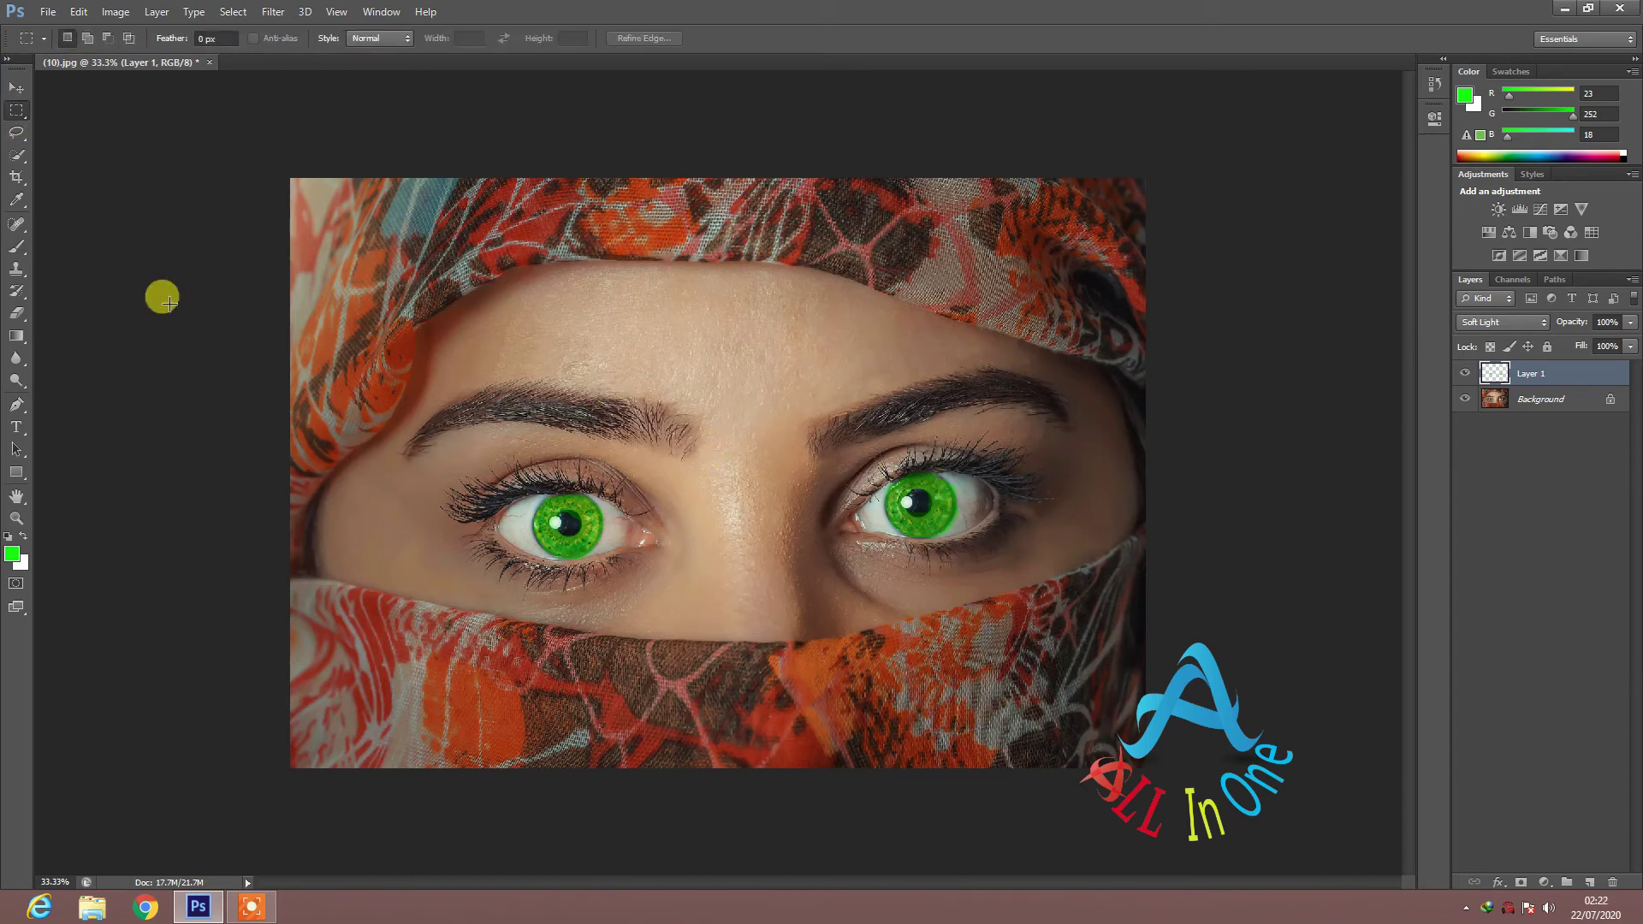
Step: Erase green spill below the right iris and along its top edge
{"action": "left_click", "coordinate": [19, 314]}
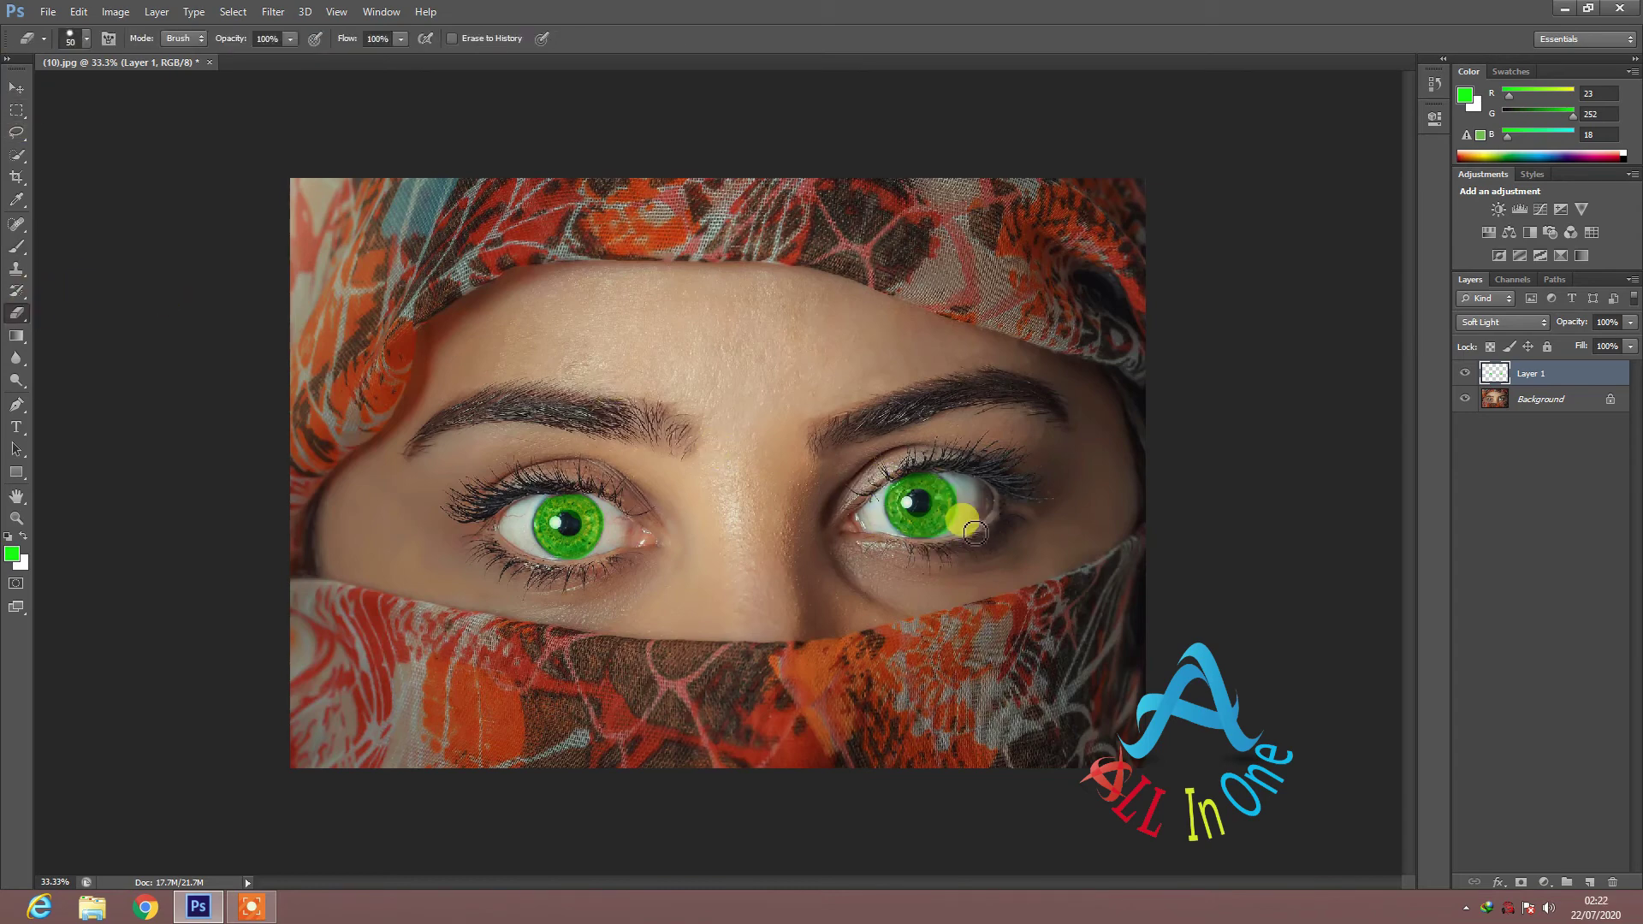
{"action": "left_click_drag", "start_coordinate": [957, 544], "coordinate": [942, 548]}
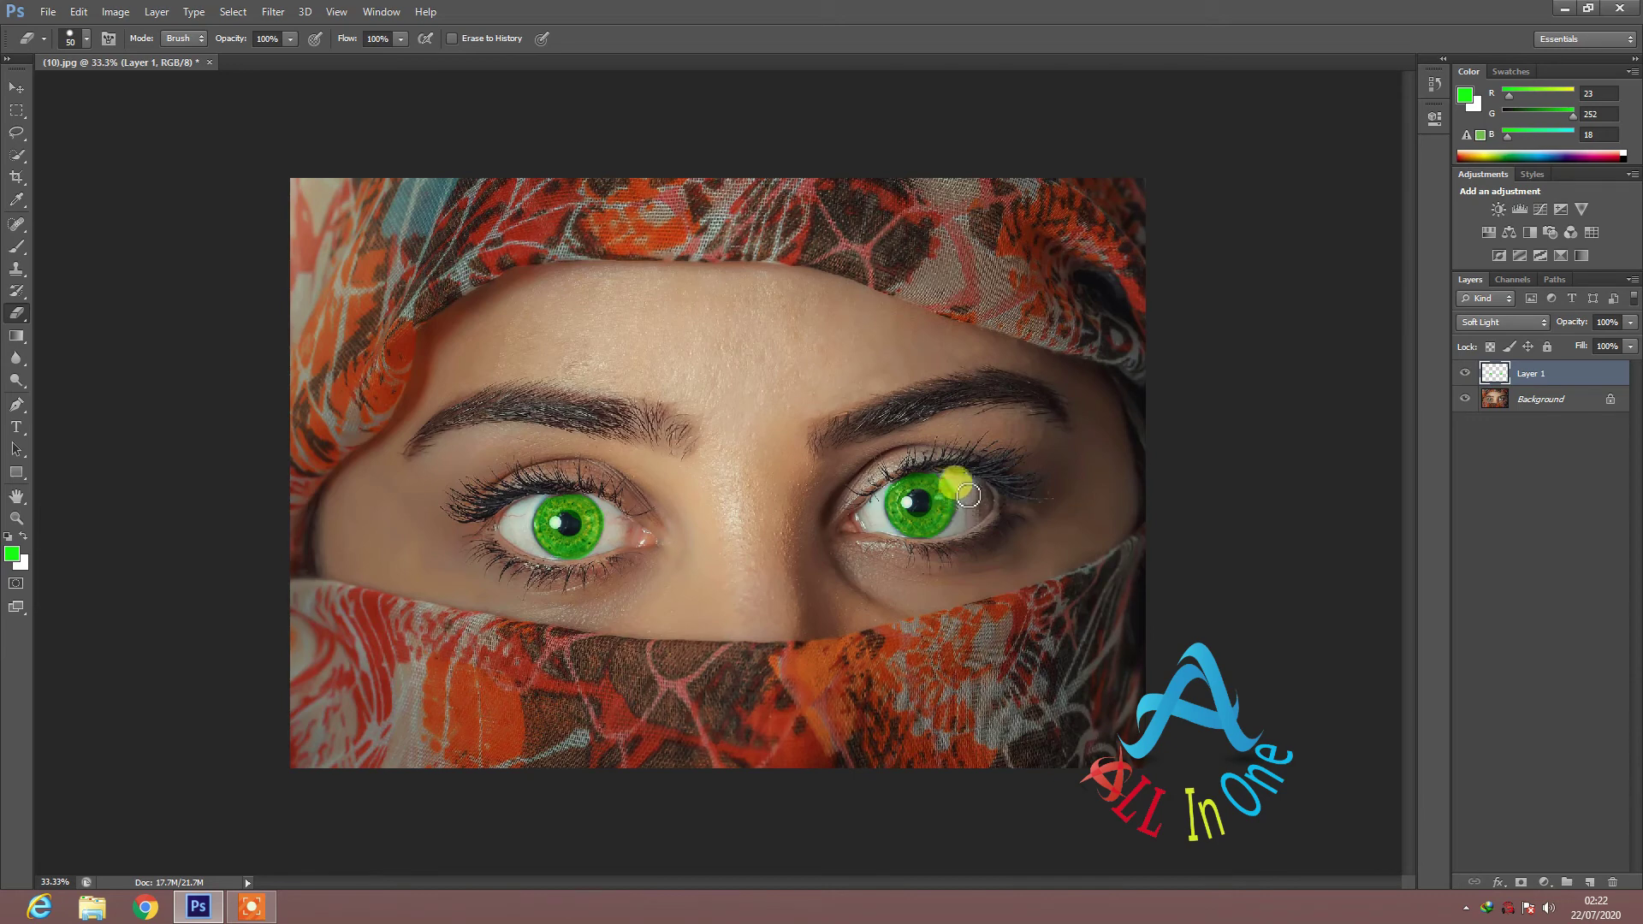
{"action": "mouse_move", "coordinate": [968, 495]}
{"action": "left_mouse_down"}
{"action": "mouse_move", "coordinate": [940, 473]}
{"action": "mouse_move", "coordinate": [955, 479]}
{"action": "left_mouse_up"}
{"action": "mouse_move", "coordinate": [968, 502]}
{"action": "left_mouse_down"}
{"action": "mouse_move", "coordinate": [960, 458]}
{"action": "mouse_move", "coordinate": [970, 495]}
{"action": "left_mouse_up"}
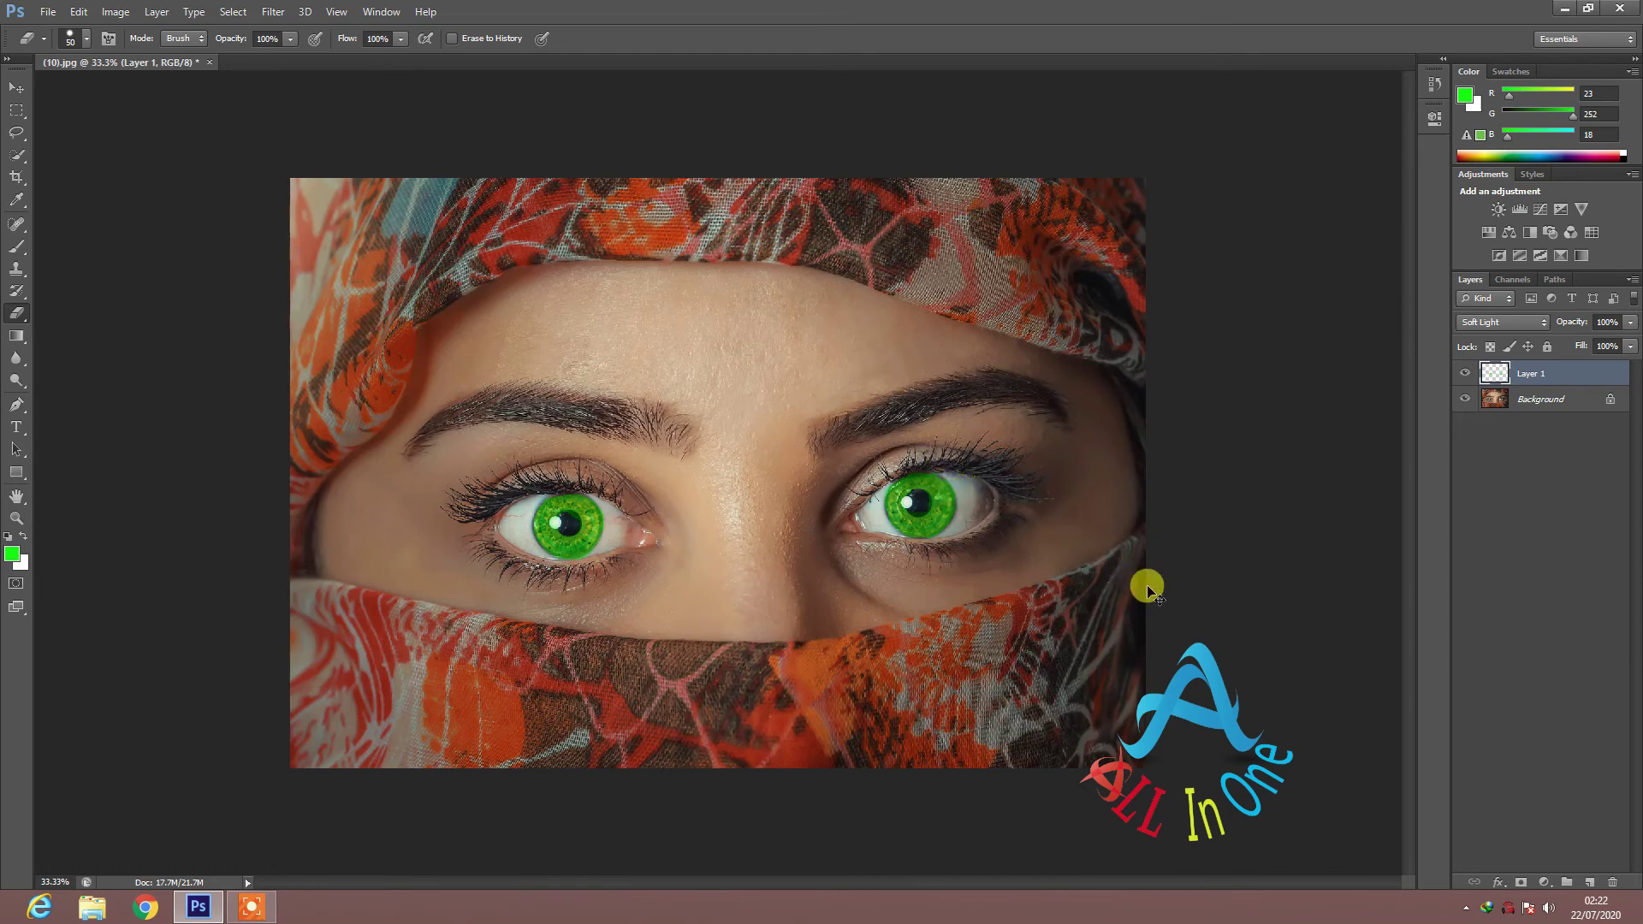
{"action": "key", "text": "ctrl+minus"}
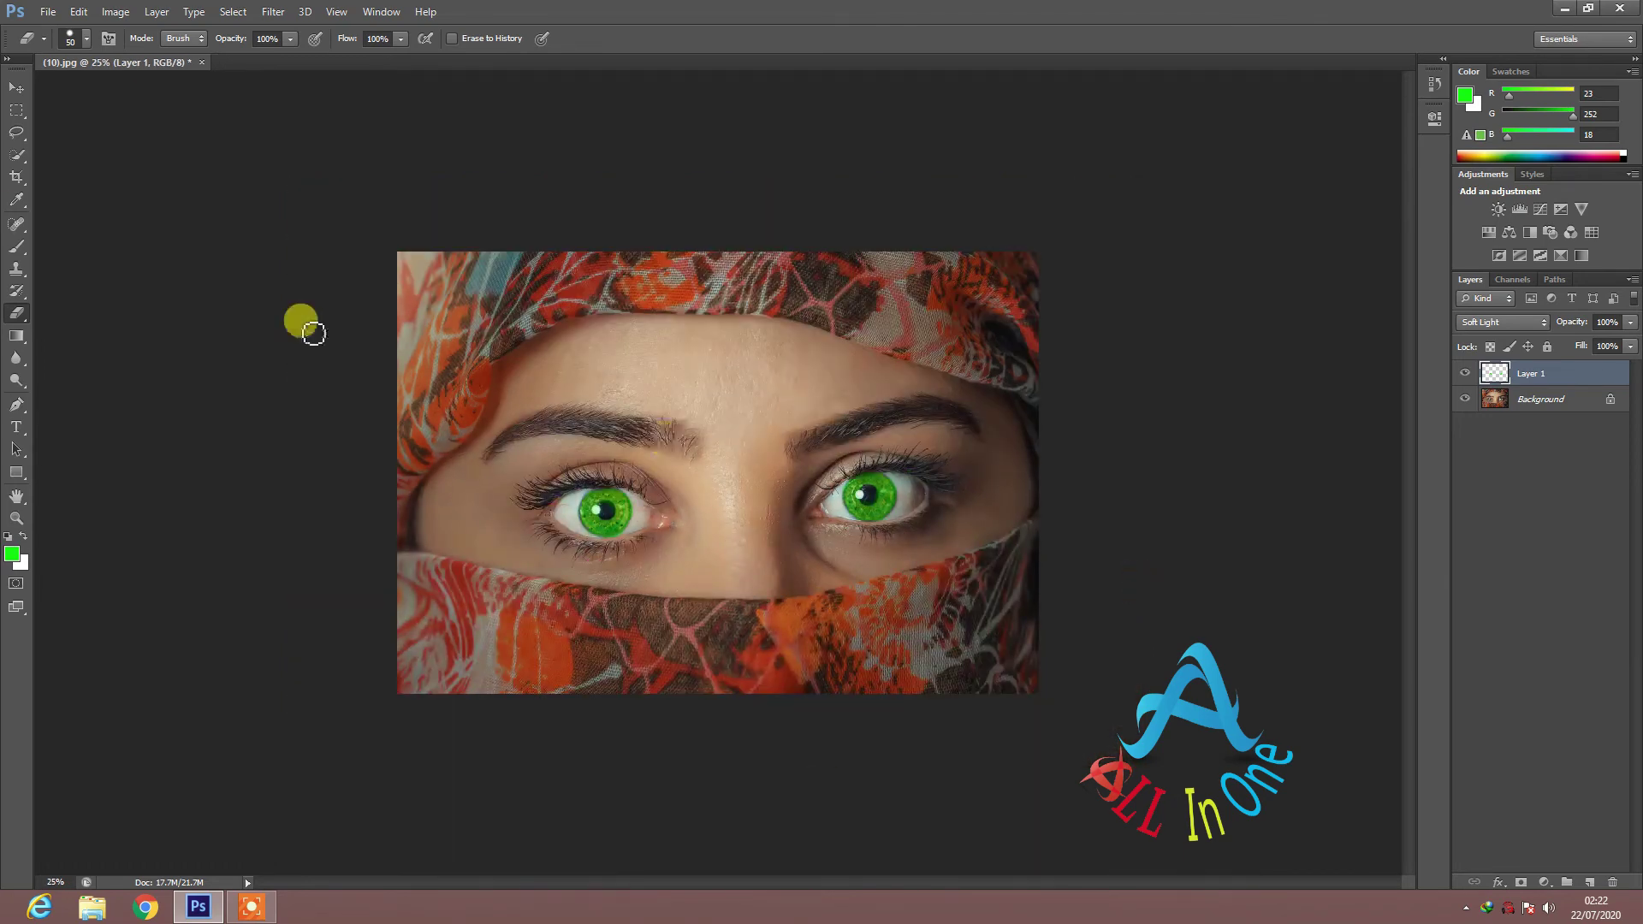
Step: Repaint the upper right iris green, then trim the excess paint around it
{"action": "left_click", "coordinate": [15, 248]}
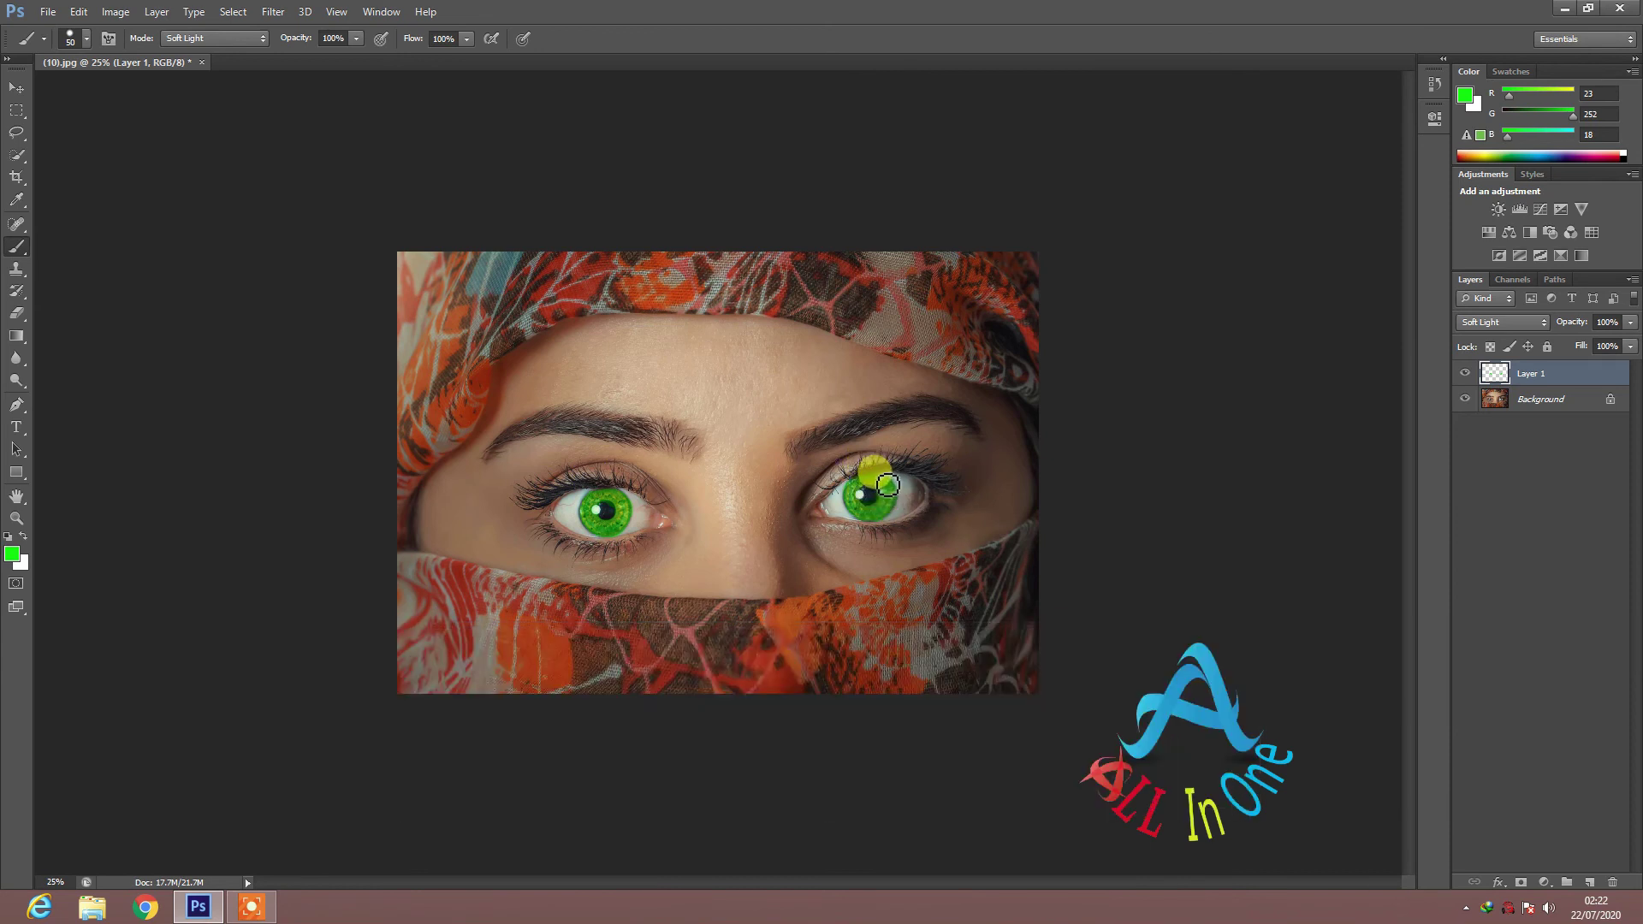
{"action": "left_click_drag", "start_coordinate": [887, 485], "coordinate": [881, 505]}
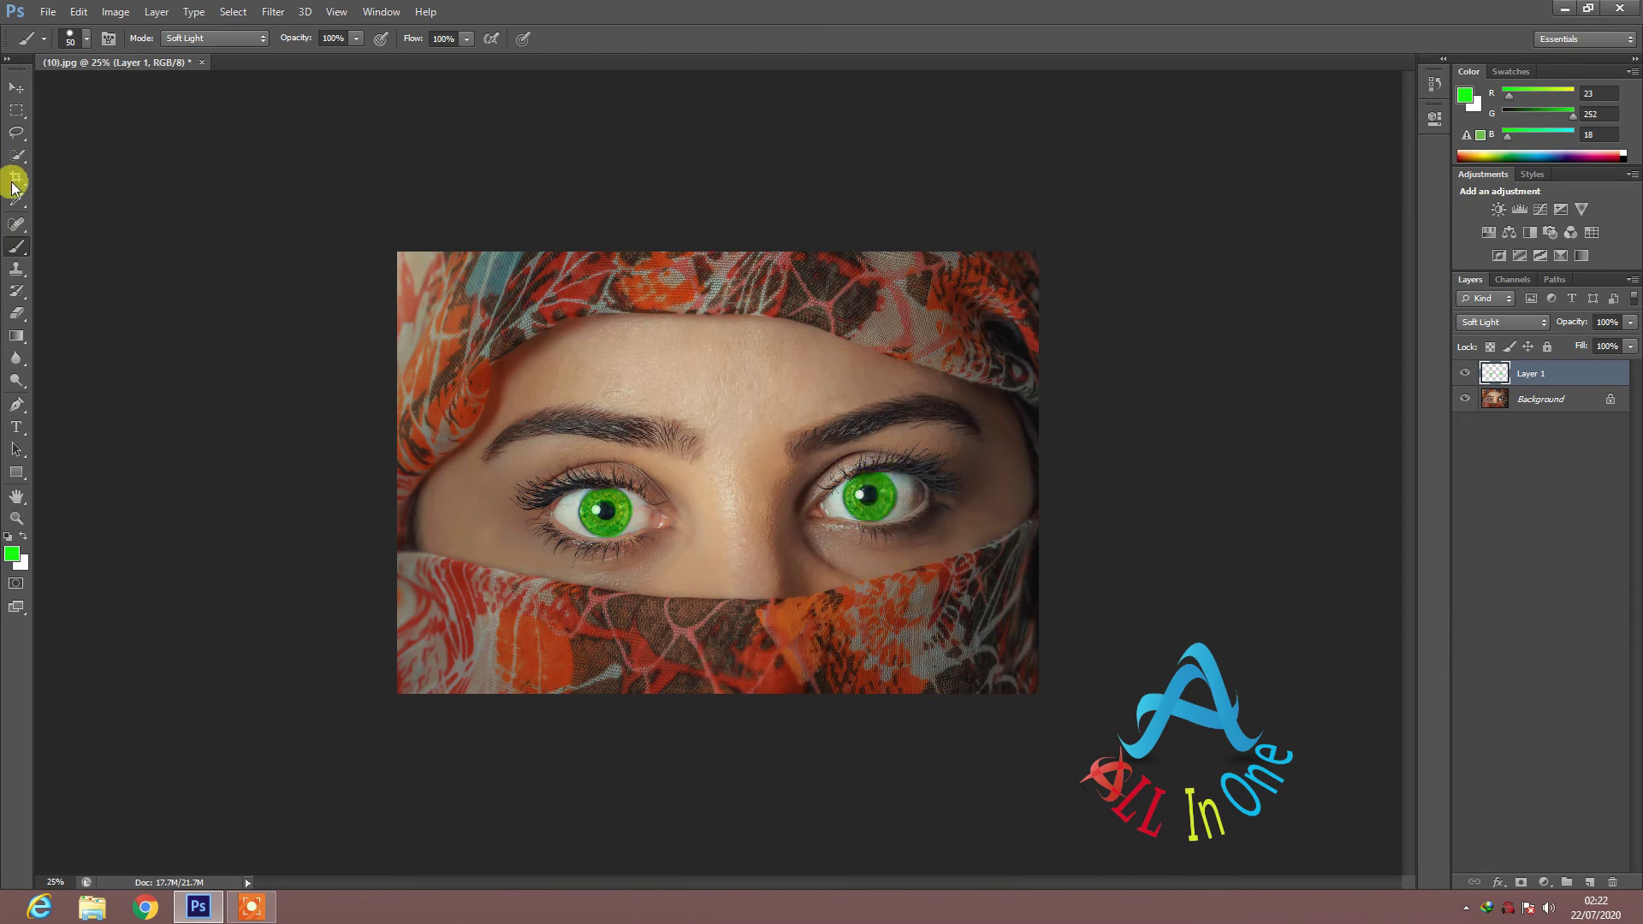
{"action": "left_click", "coordinate": [16, 313]}
{"action": "mouse_move", "coordinate": [826, 505]}
{"action": "left_mouse_down"}
{"action": "mouse_move", "coordinate": [927, 491]}
{"action": "mouse_move", "coordinate": [902, 480]}
{"action": "left_mouse_up"}
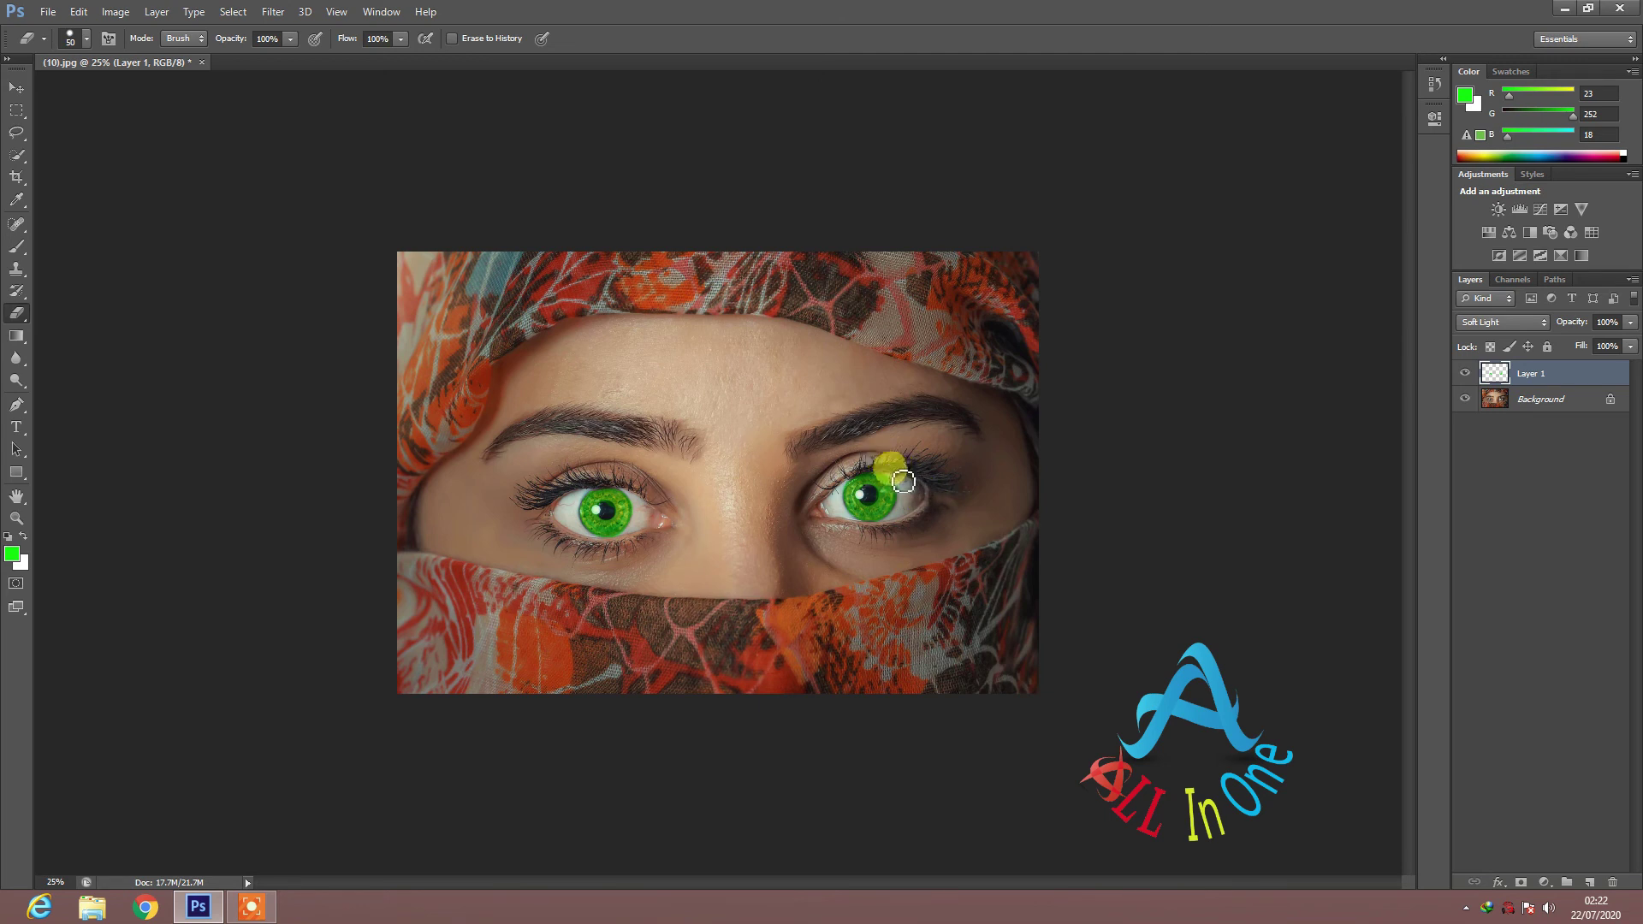
{"action": "left_click_drag", "start_coordinate": [902, 480], "coordinate": [1084, 475]}
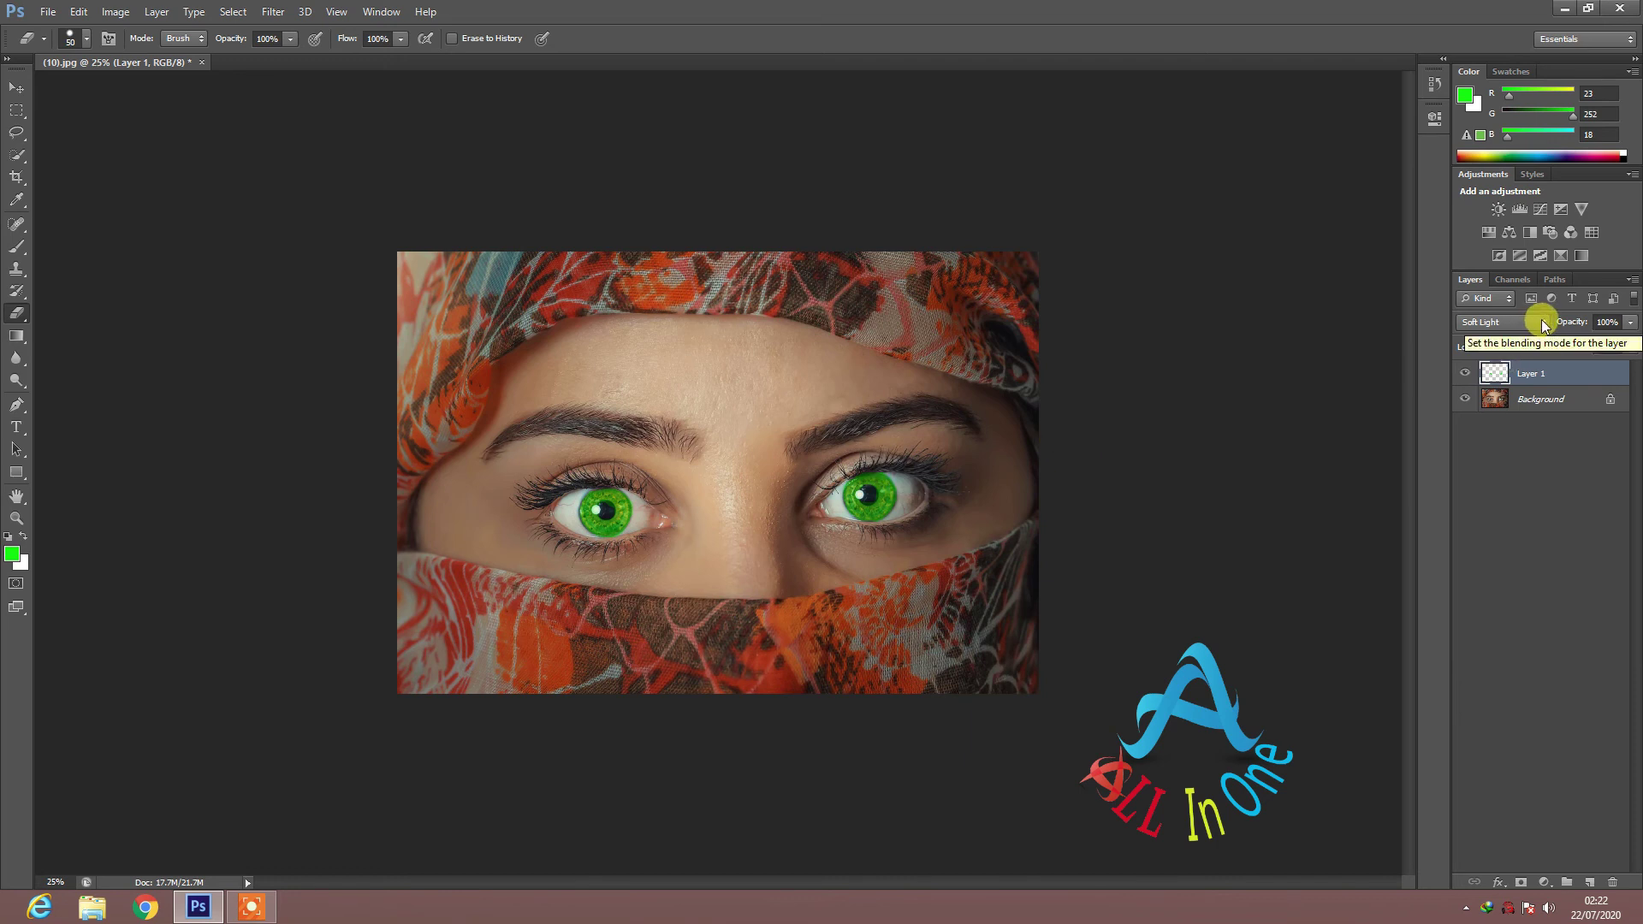
Step: Add a Hue/Saturation adjustment layer clipped to Layer 1
{"action": "left_click", "coordinate": [1545, 882]}
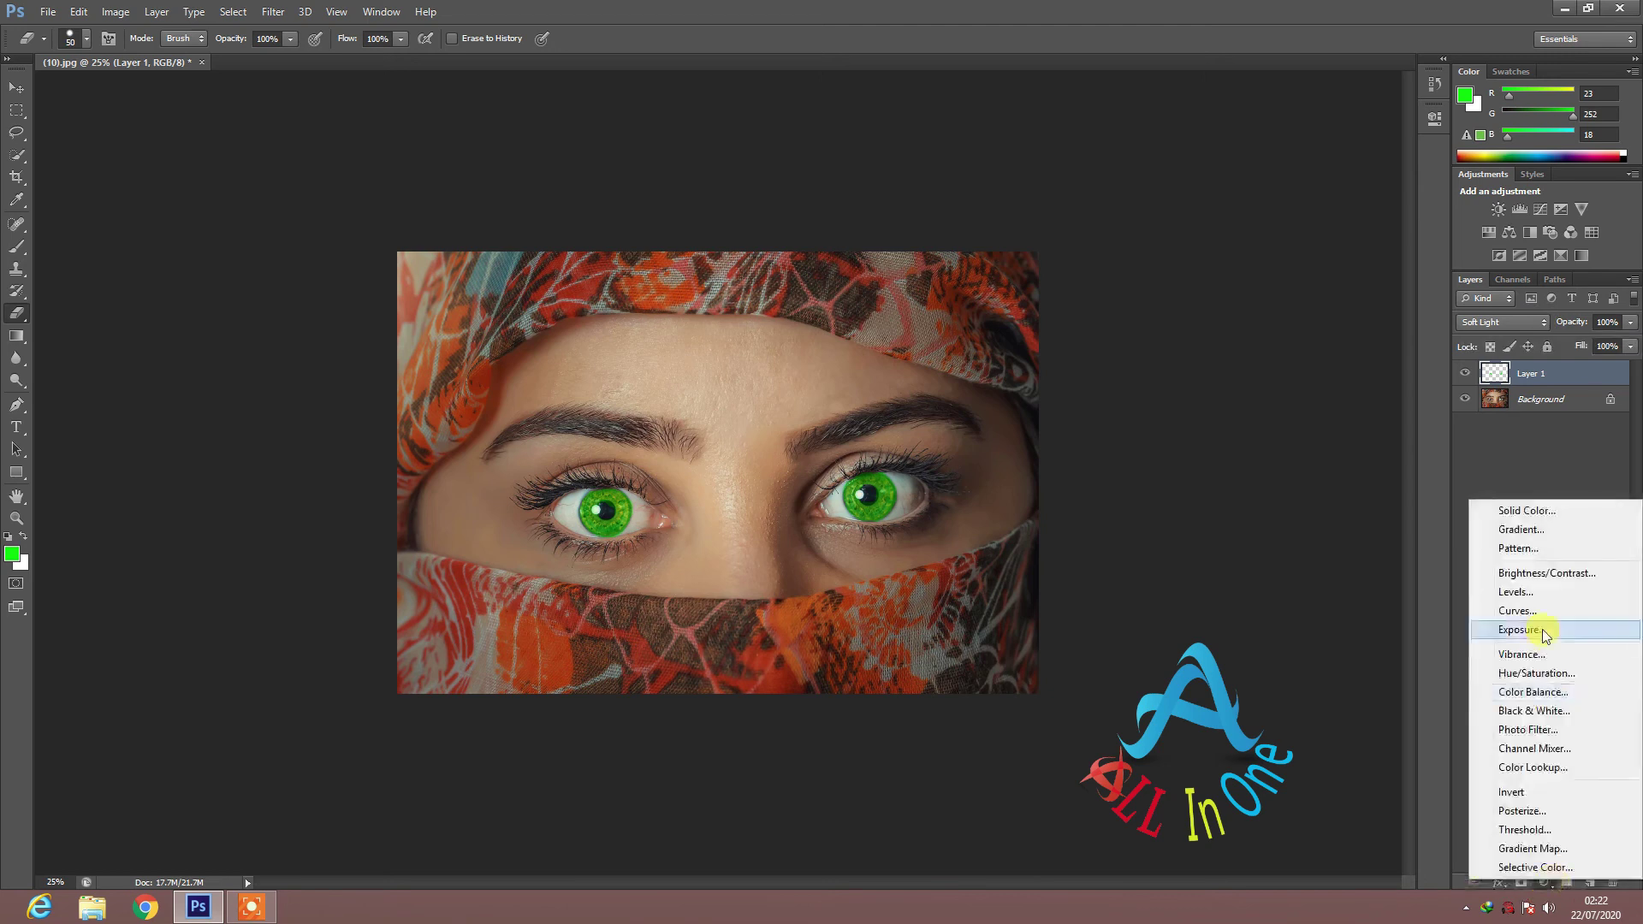
{"action": "left_click", "coordinate": [1549, 675]}
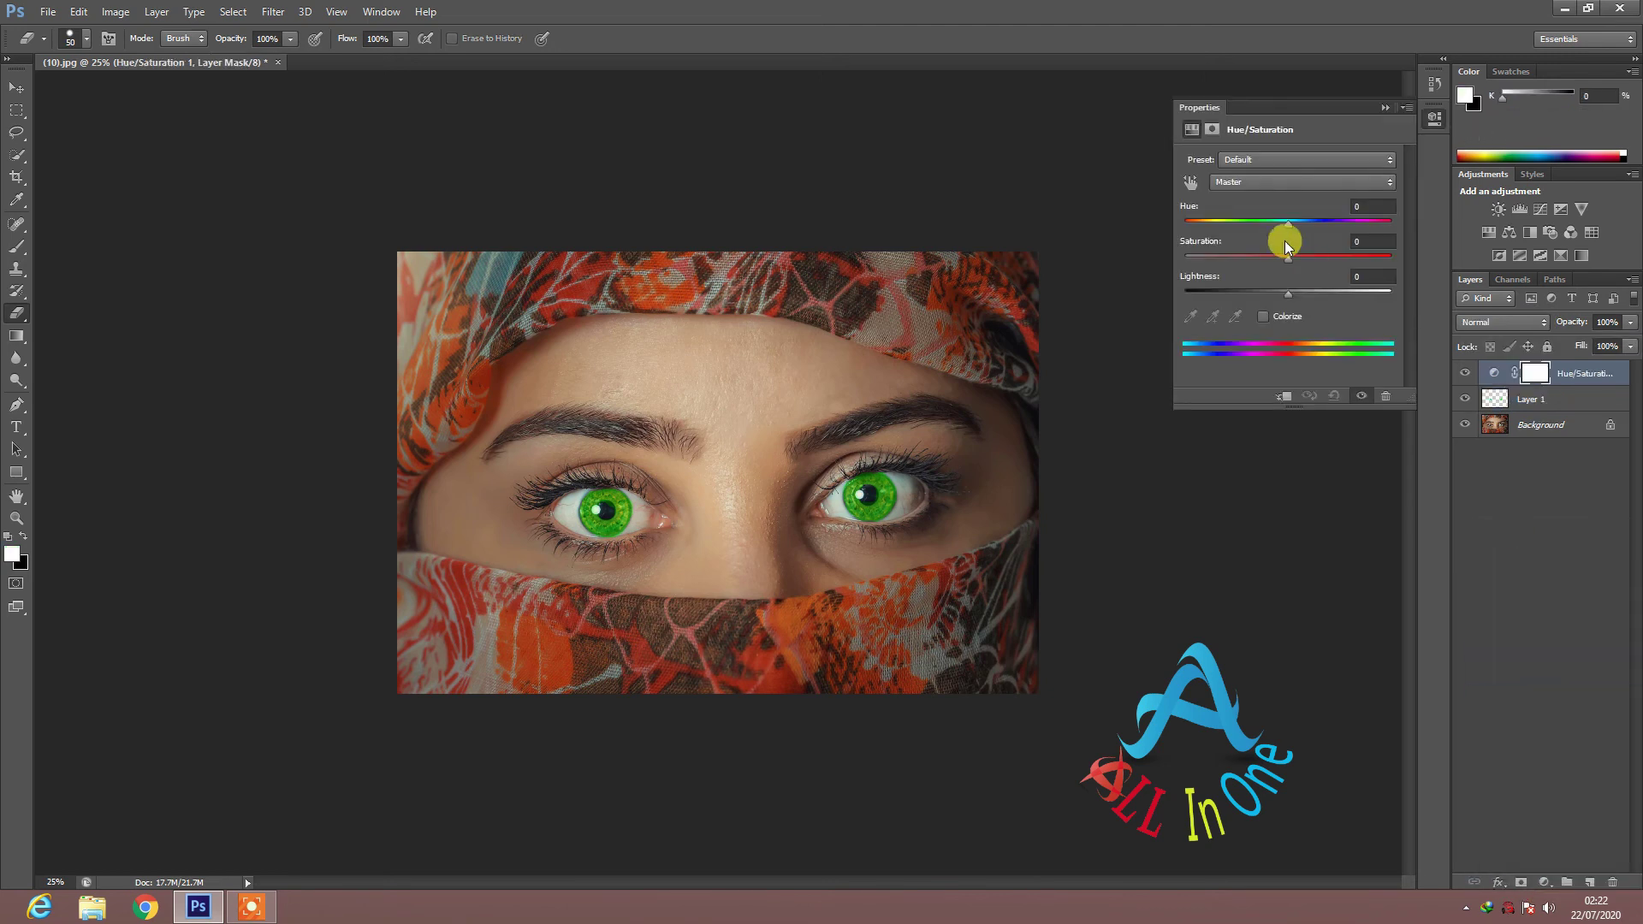
{"action": "left_click", "coordinate": [1285, 397]}
Step: Set Hue about +121, Saturation -26, Lightness -5 to turn the irises purple
{"action": "left_click", "coordinate": [1196, 222]}
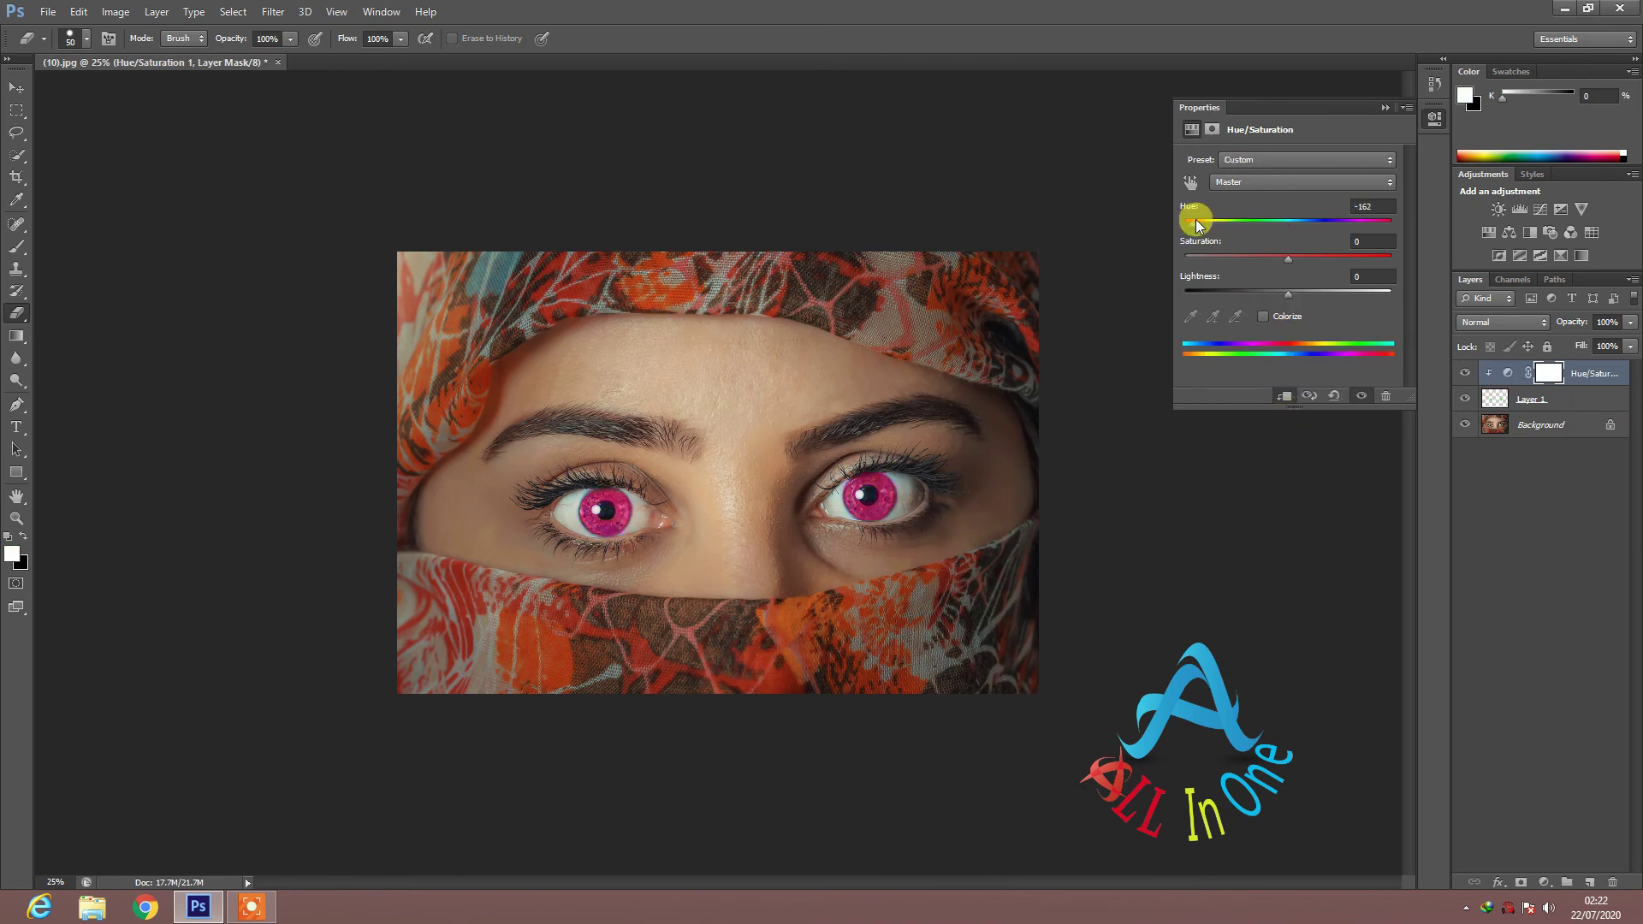
{"action": "left_click_drag", "start_coordinate": [1201, 219], "coordinate": [1230, 224]}
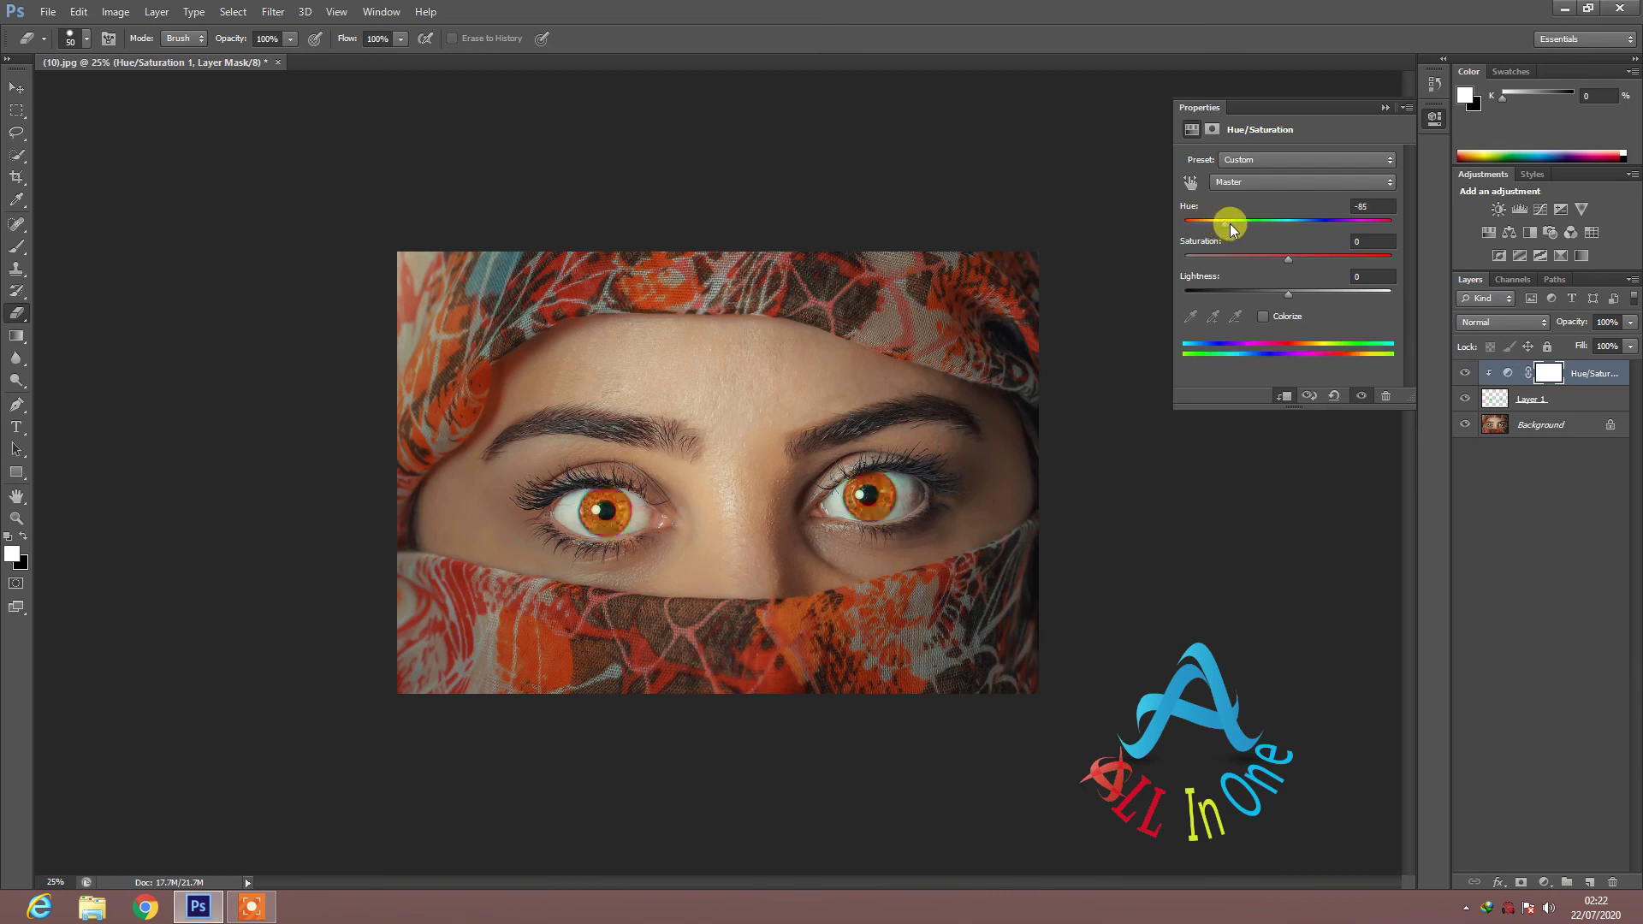
{"action": "left_click", "coordinate": [1266, 295]}
{"action": "left_click", "coordinate": [1255, 291]}
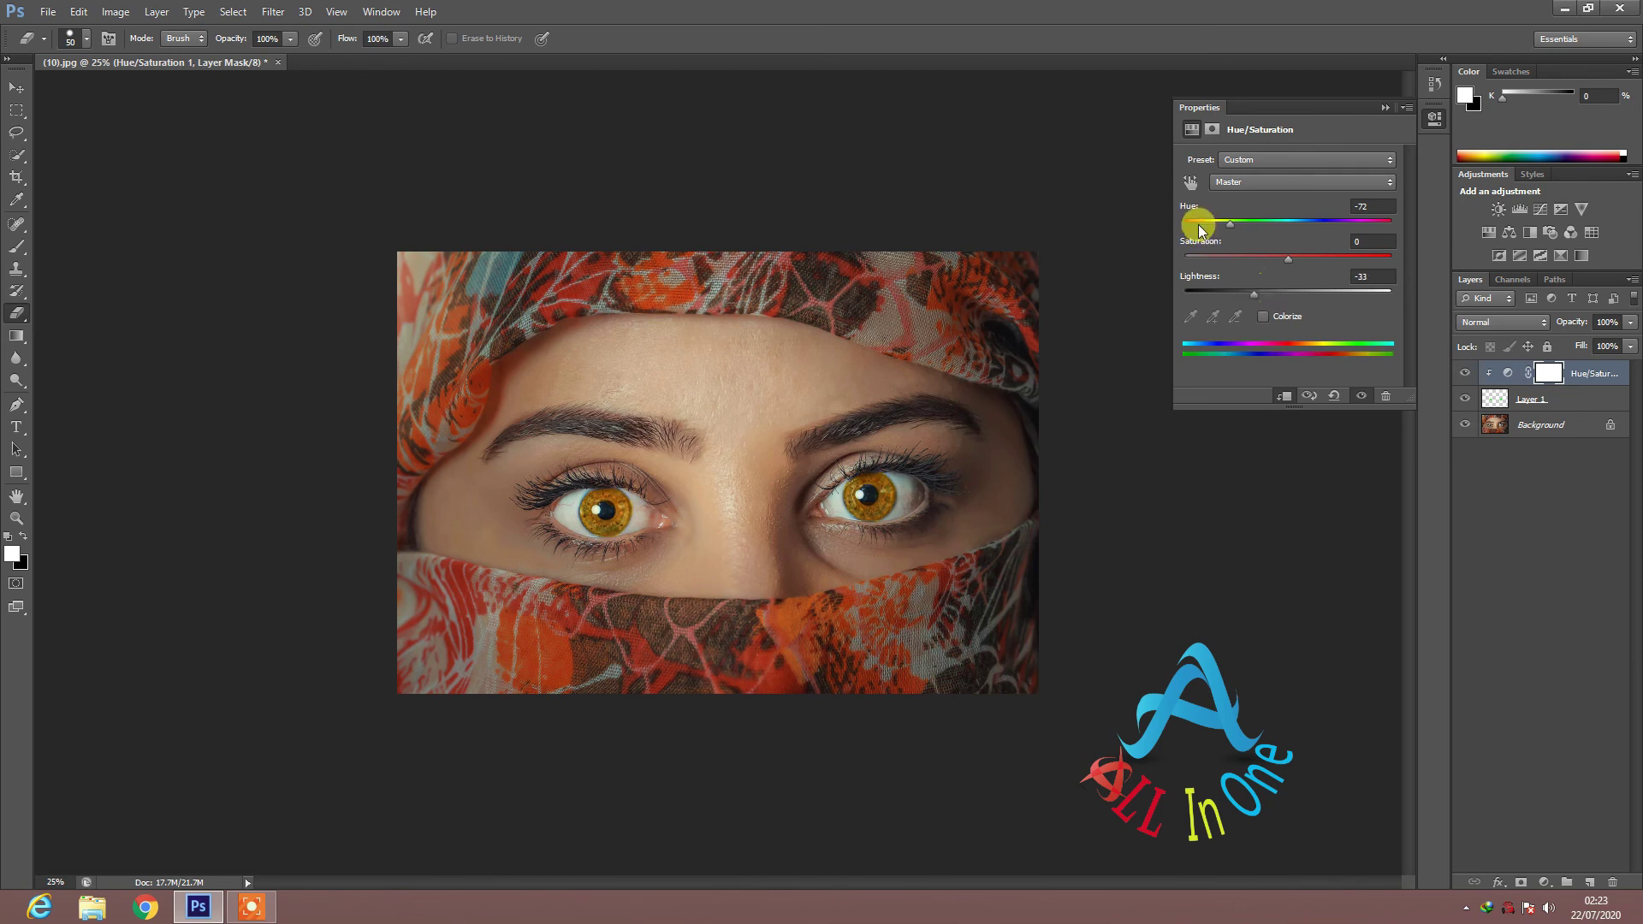
{"action": "left_click_drag", "start_coordinate": [1198, 224], "coordinate": [1290, 219]}
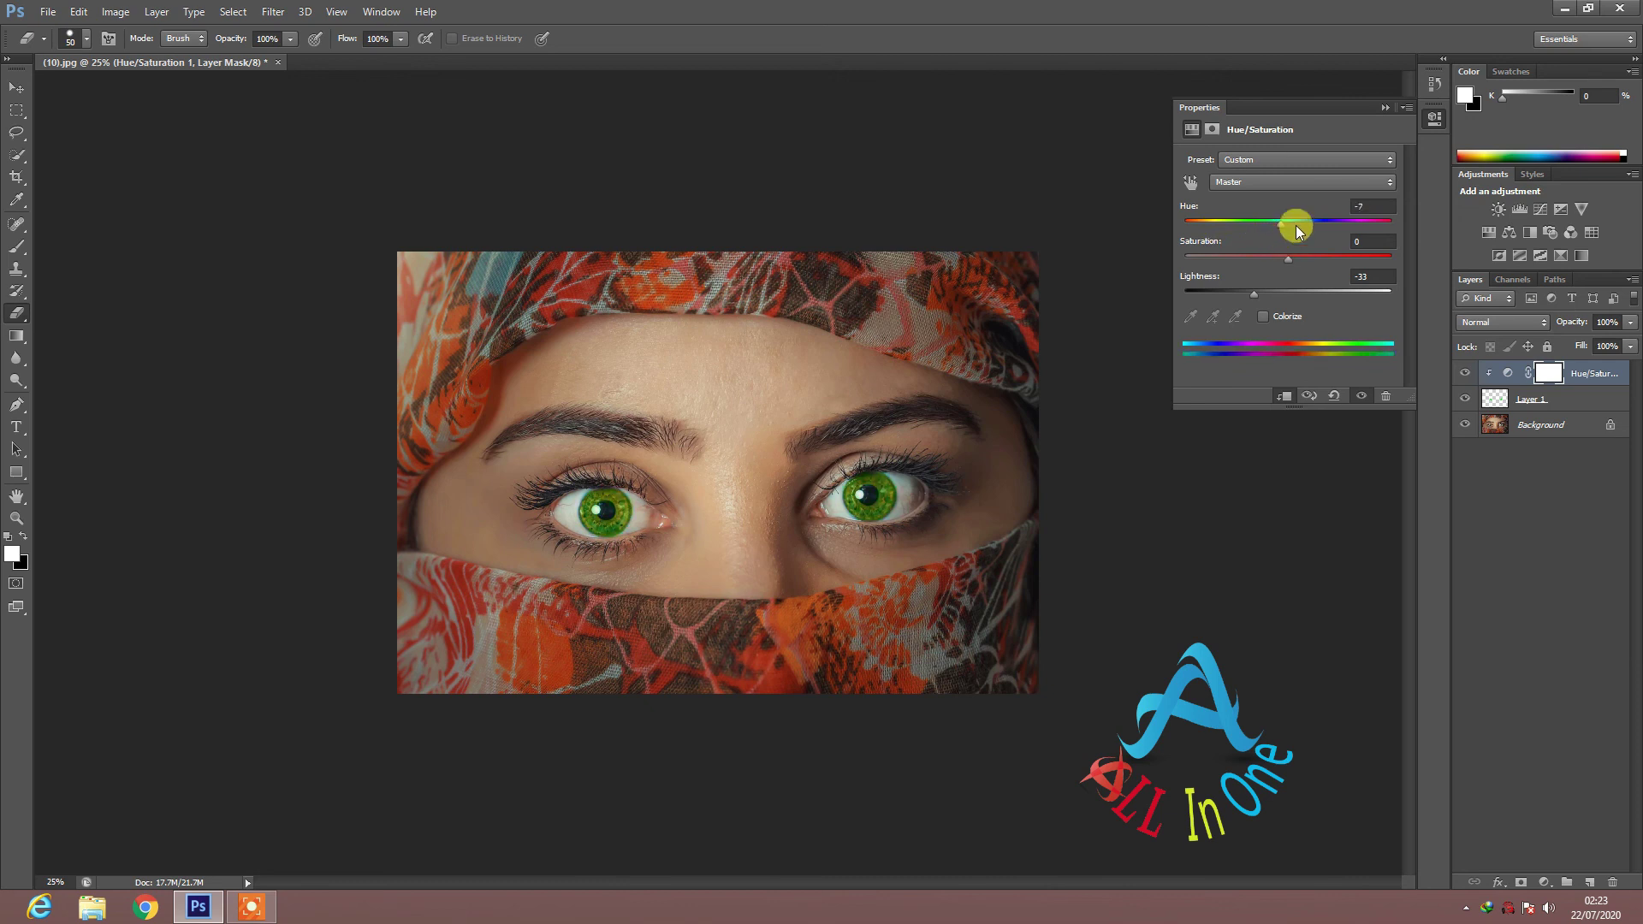
{"action": "left_click_drag", "start_coordinate": [1292, 223], "coordinate": [1381, 228]}
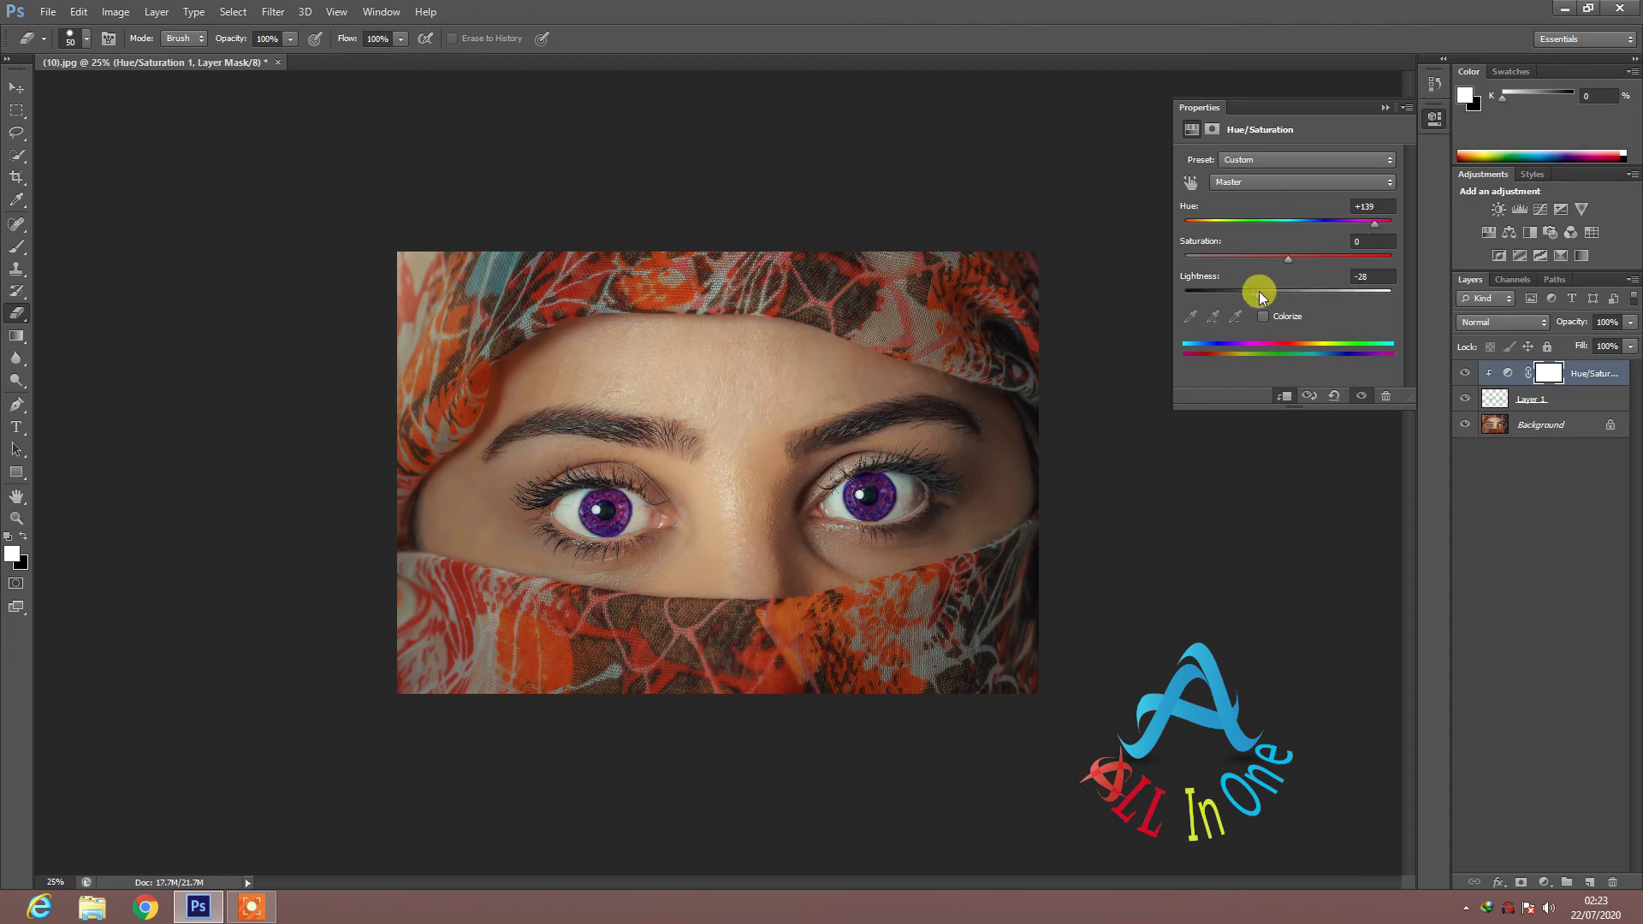
{"action": "mouse_move", "coordinate": [1260, 291]}
{"action": "left_mouse_down"}
{"action": "mouse_move", "coordinate": [1275, 291]}
{"action": "mouse_move", "coordinate": [1218, 289]}
{"action": "mouse_move", "coordinate": [1285, 290]}
{"action": "mouse_move", "coordinate": [1210, 268]}
{"action": "mouse_move", "coordinate": [1285, 261]}
{"action": "left_mouse_up"}
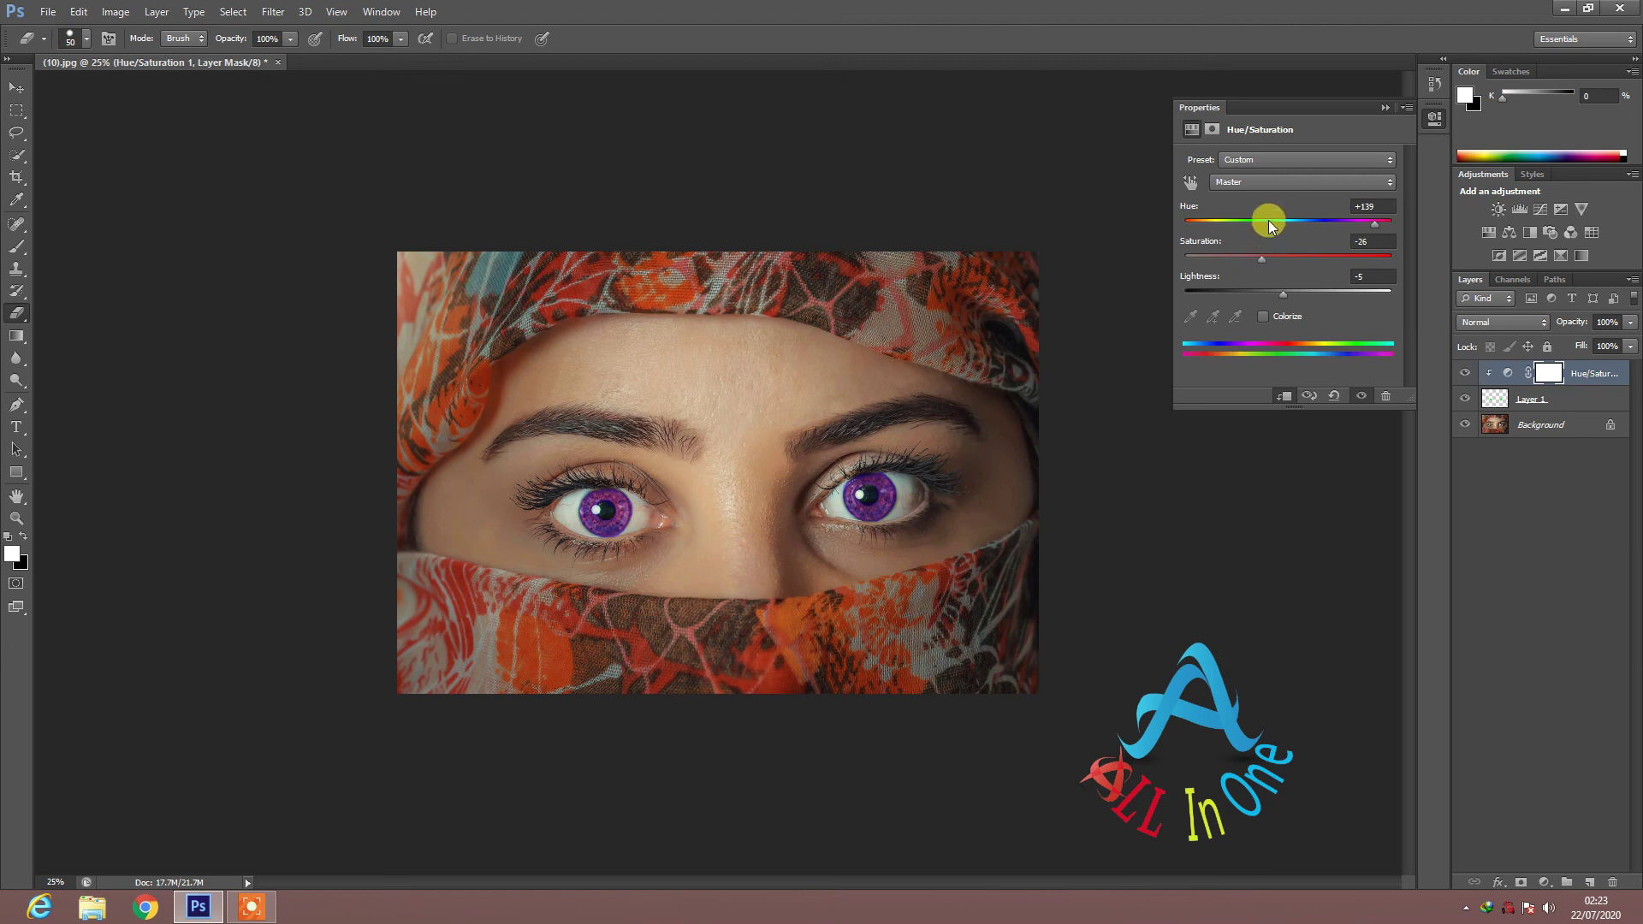
{"action": "left_click_drag", "start_coordinate": [1268, 219], "coordinate": [1368, 223]}
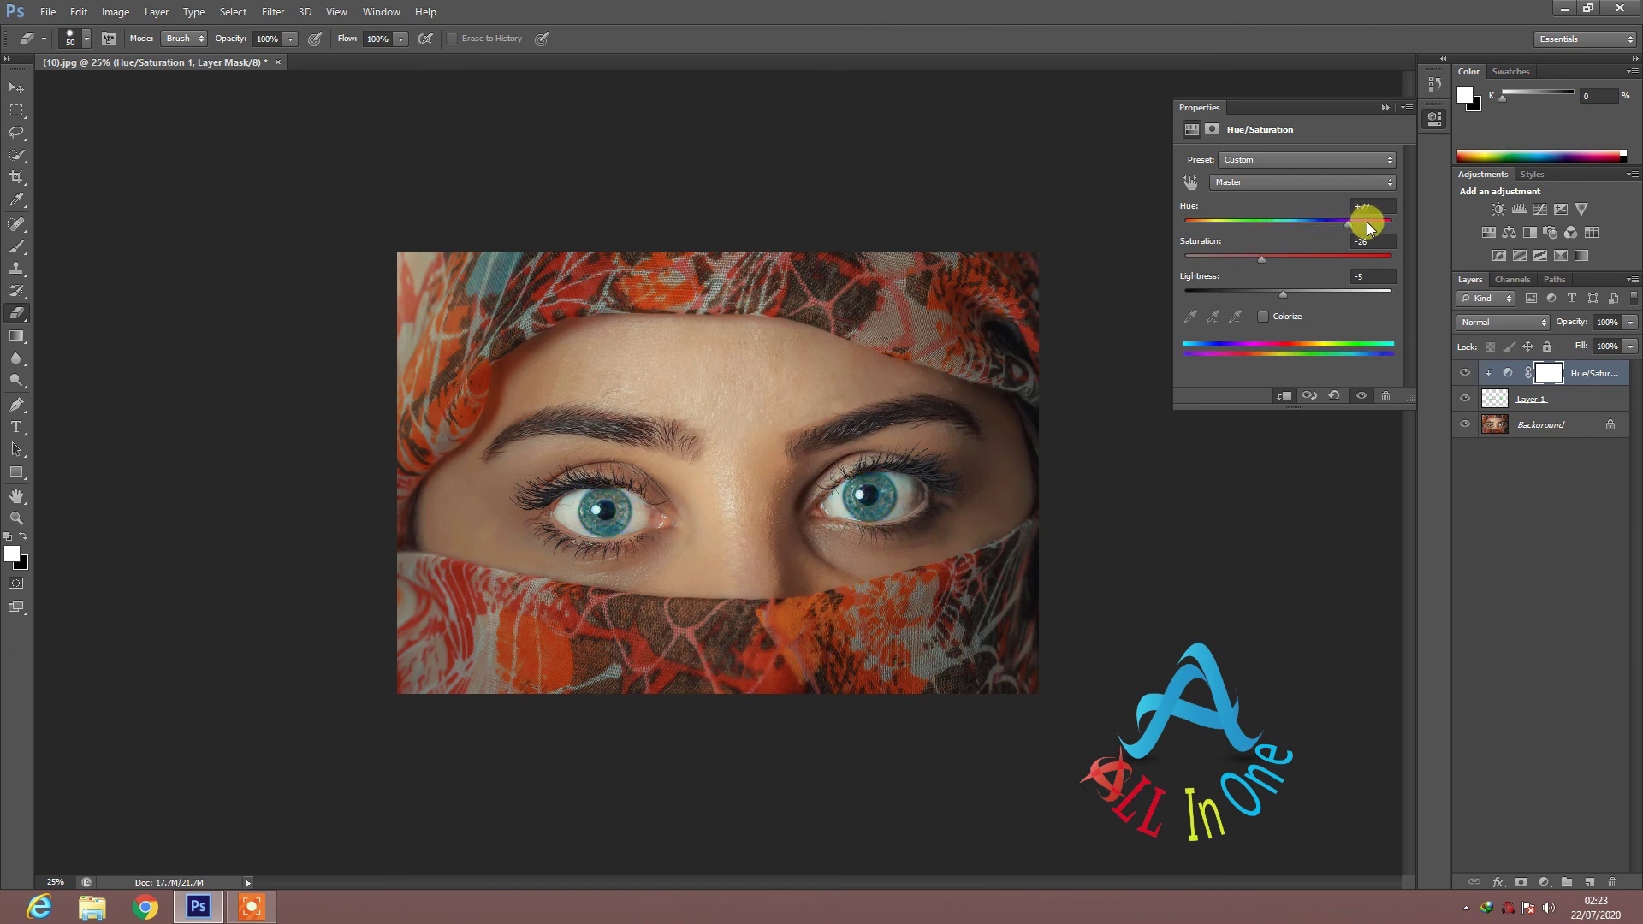
{"action": "left_click", "coordinate": [1384, 107]}
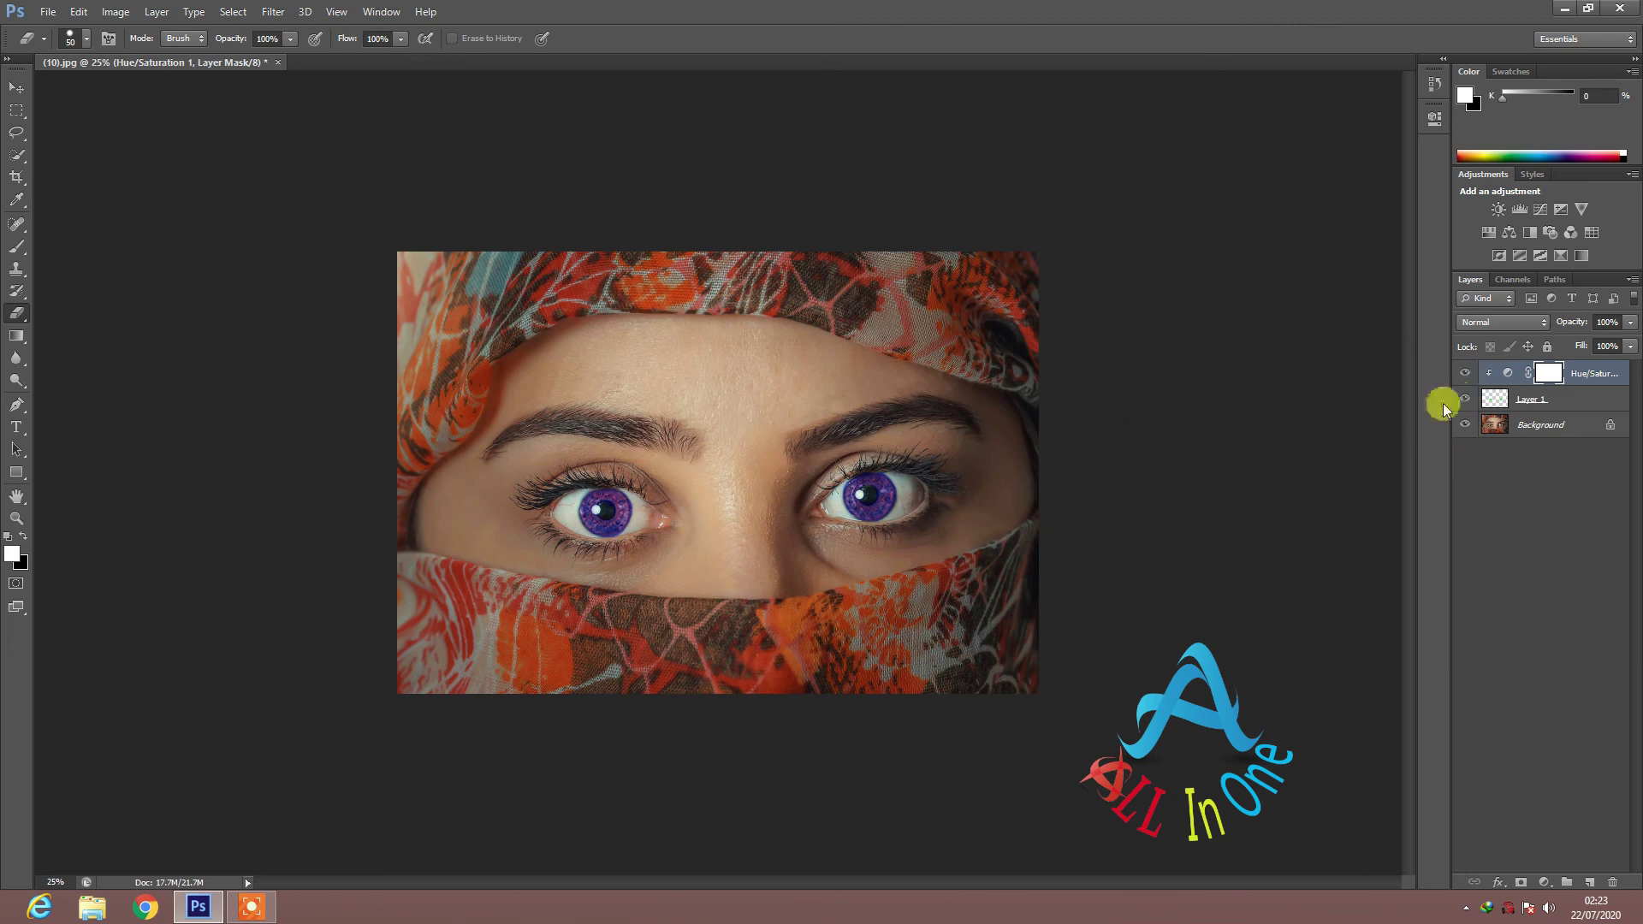
{"action": "left_click", "coordinate": [1465, 398]}
{"action": "left_click", "coordinate": [1466, 374]}
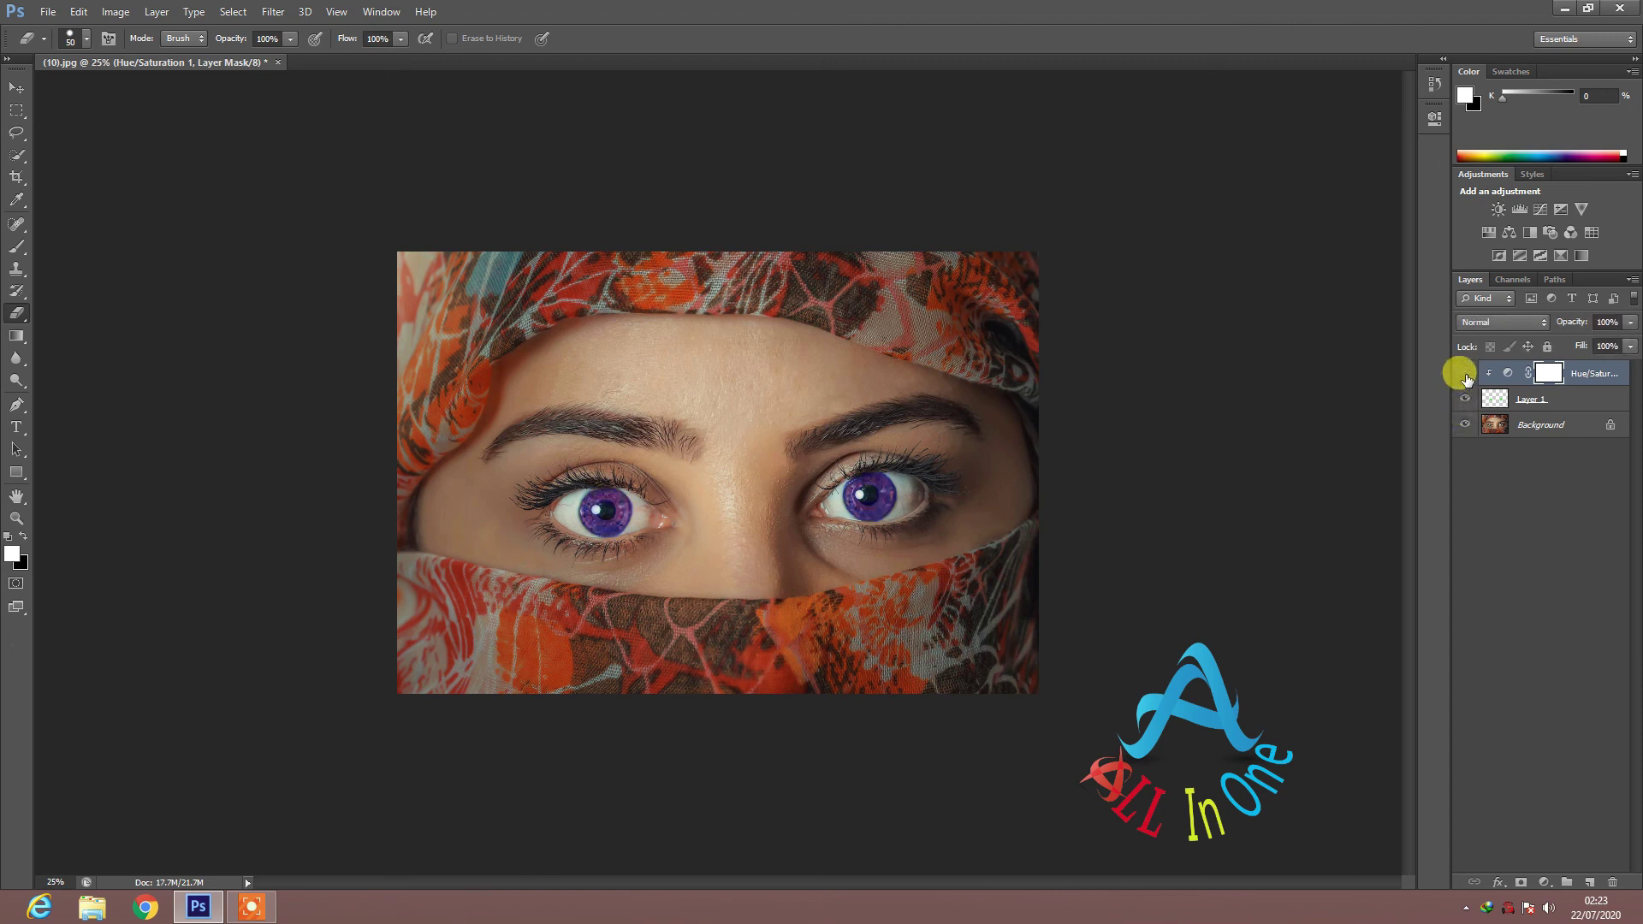
{"action": "left_click", "coordinate": [1465, 374]}
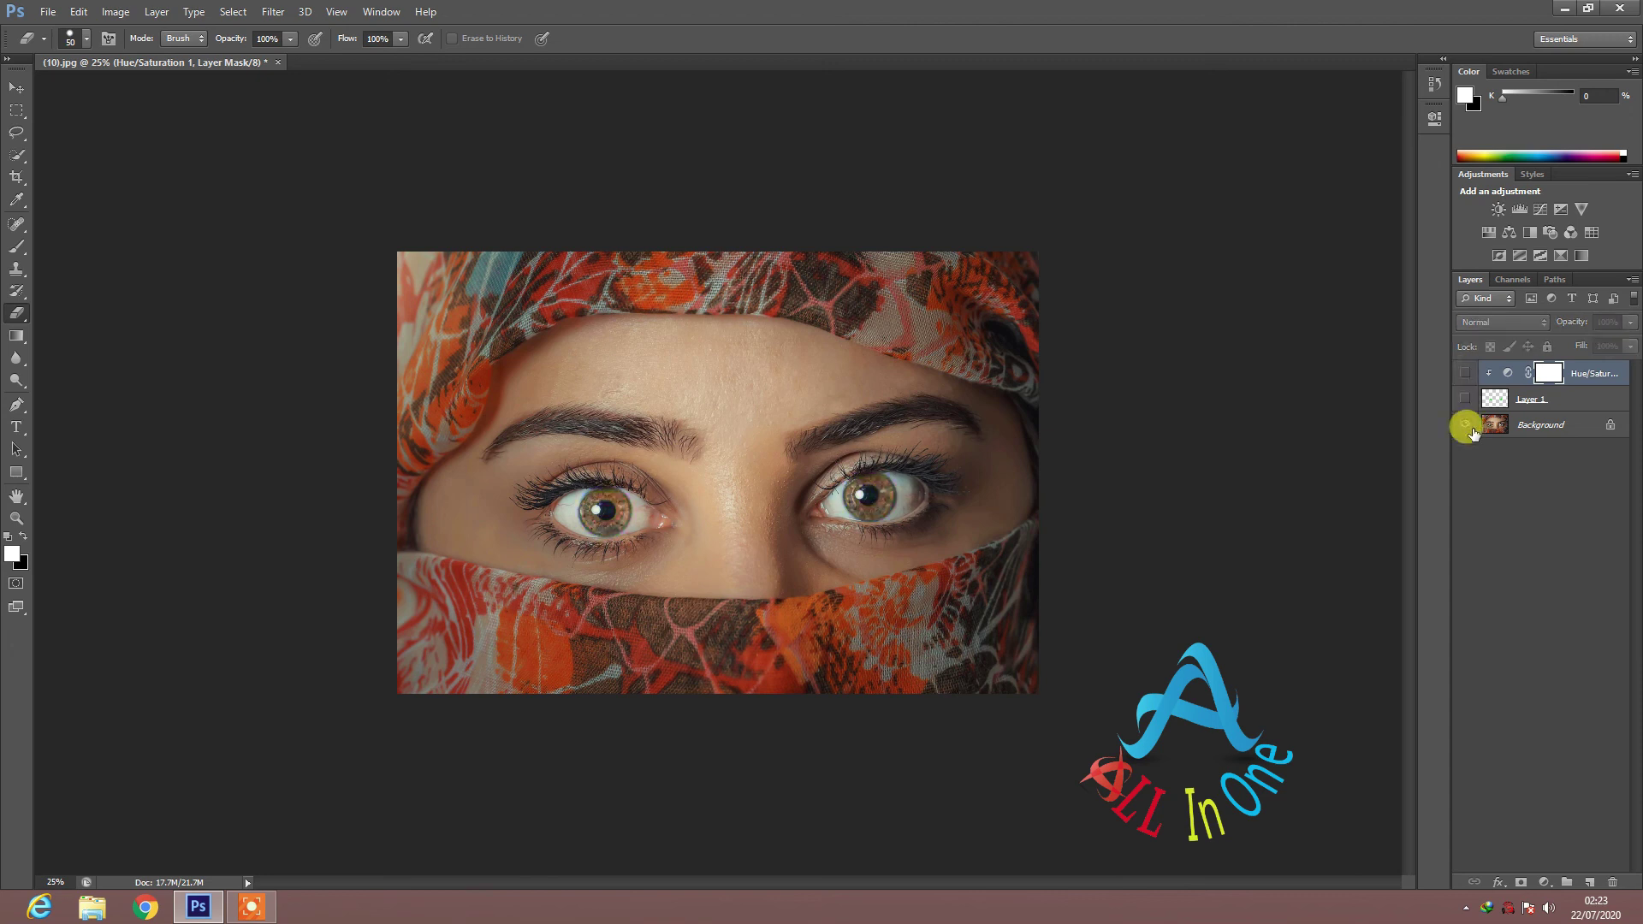
{"action": "left_click", "coordinate": [1465, 399]}
{"action": "left_click", "coordinate": [1465, 374]}
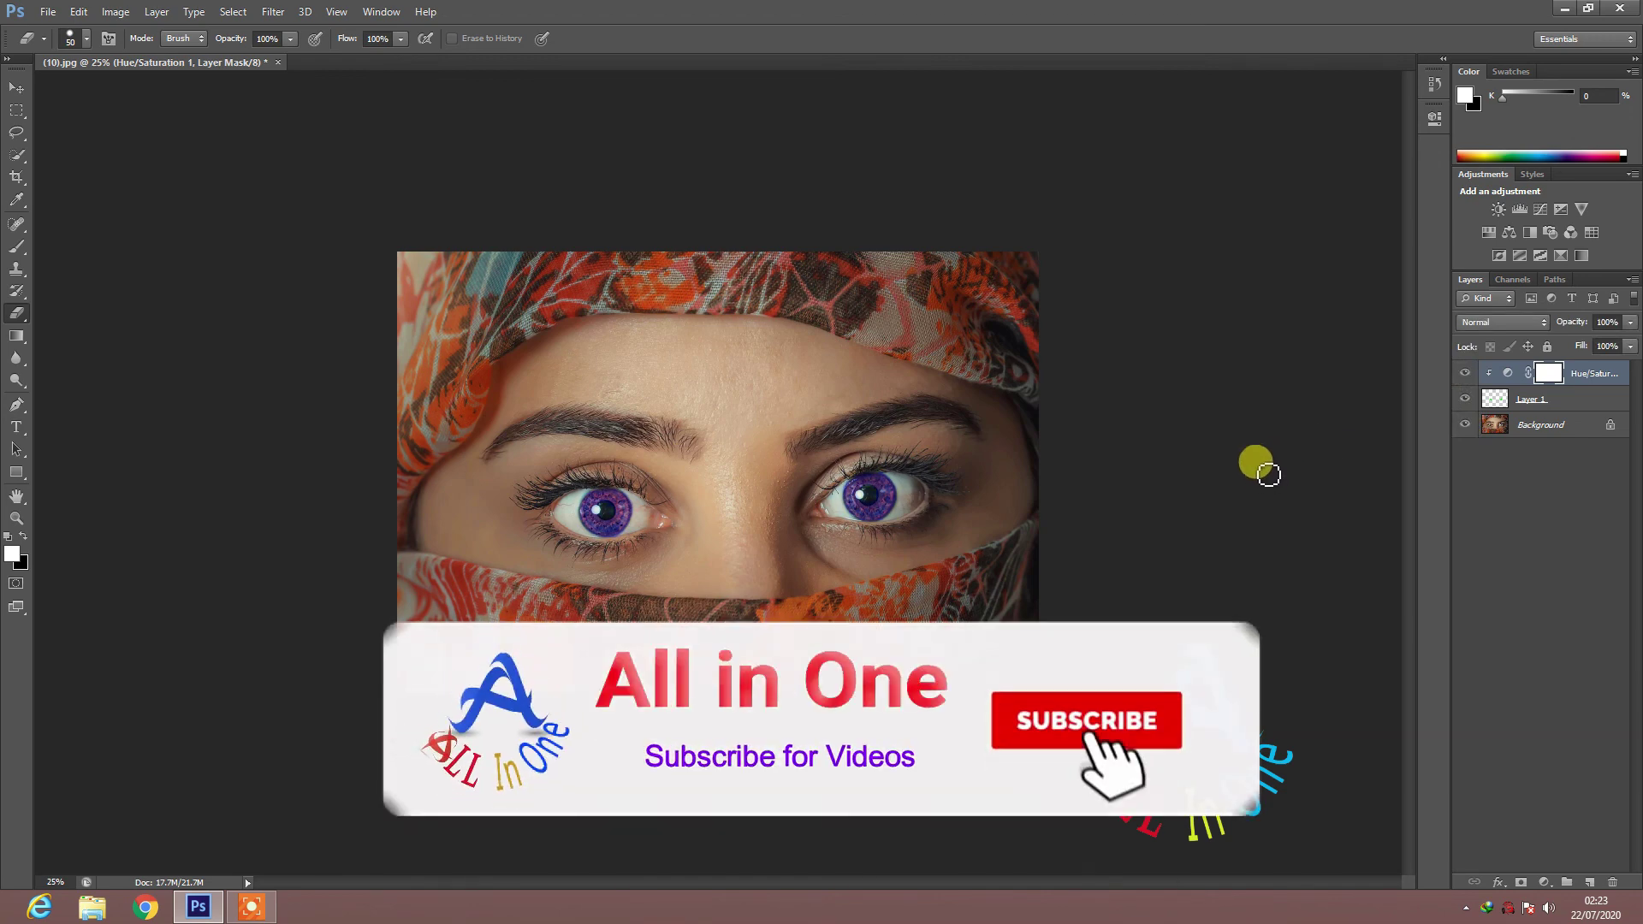
{"action": "left_click", "coordinate": [48, 12]}
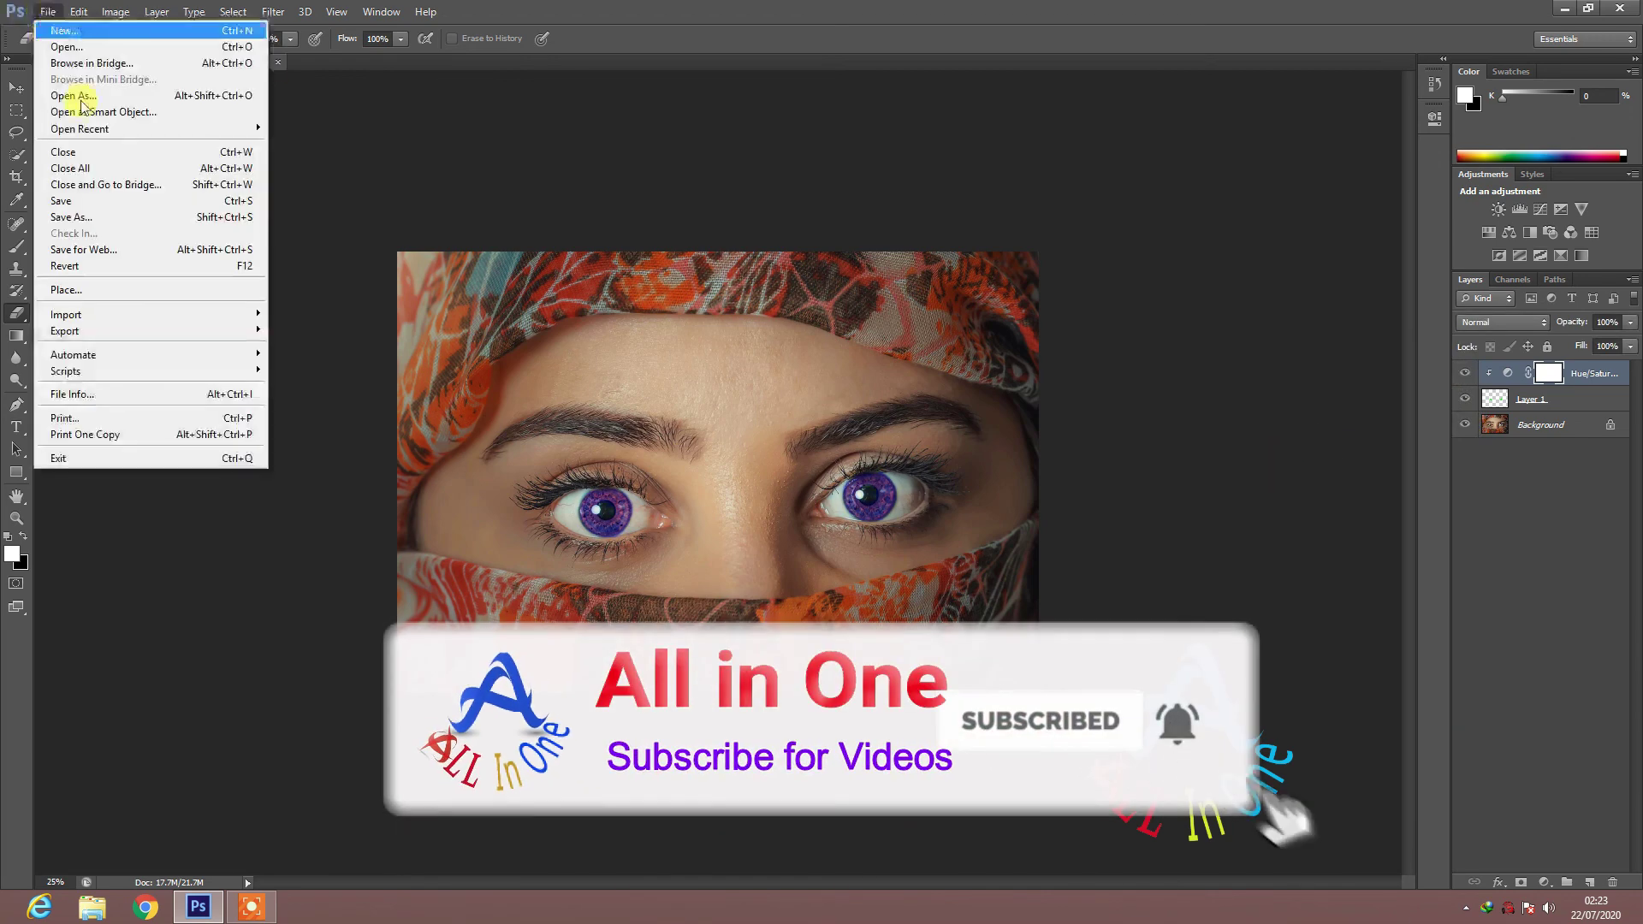